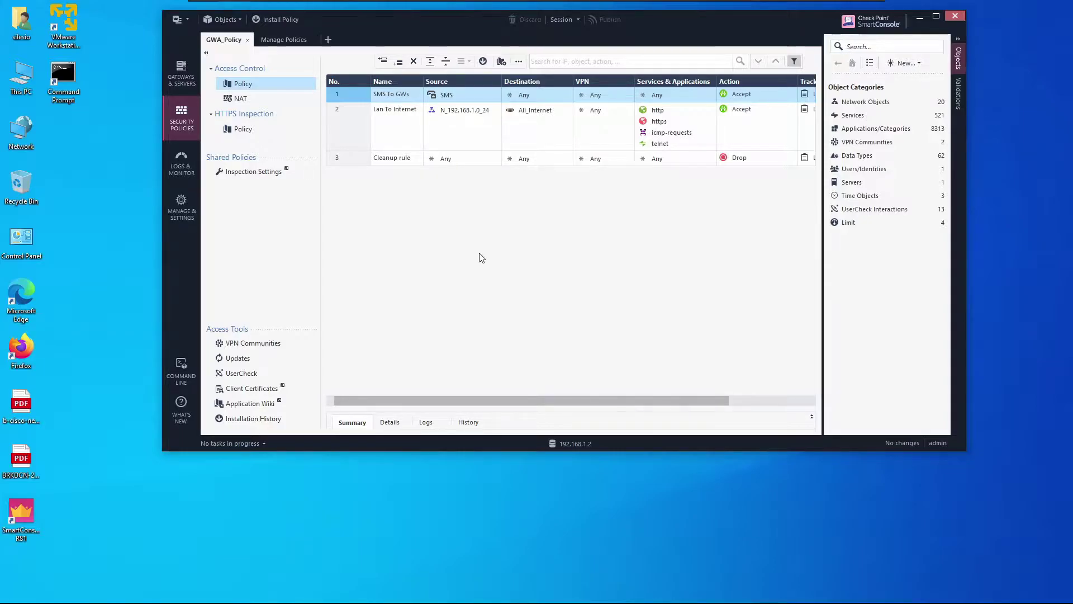
# Examine the NAT settings of the SMS host object and the source network of the Lan To Internet rule.
pyautogui.doubleClick(447, 99)
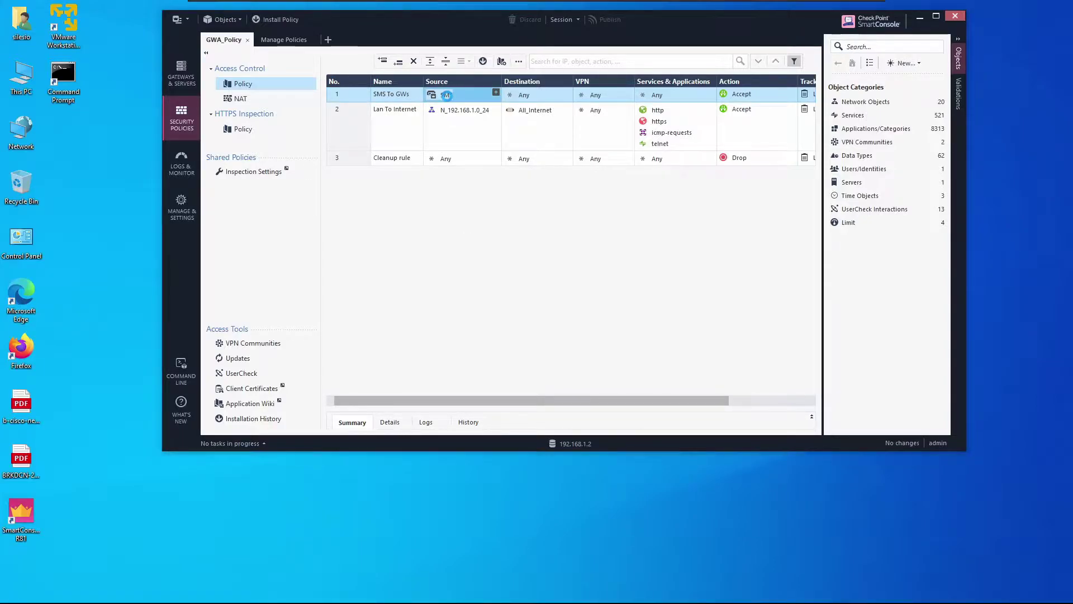
pyautogui.click(378, 76)
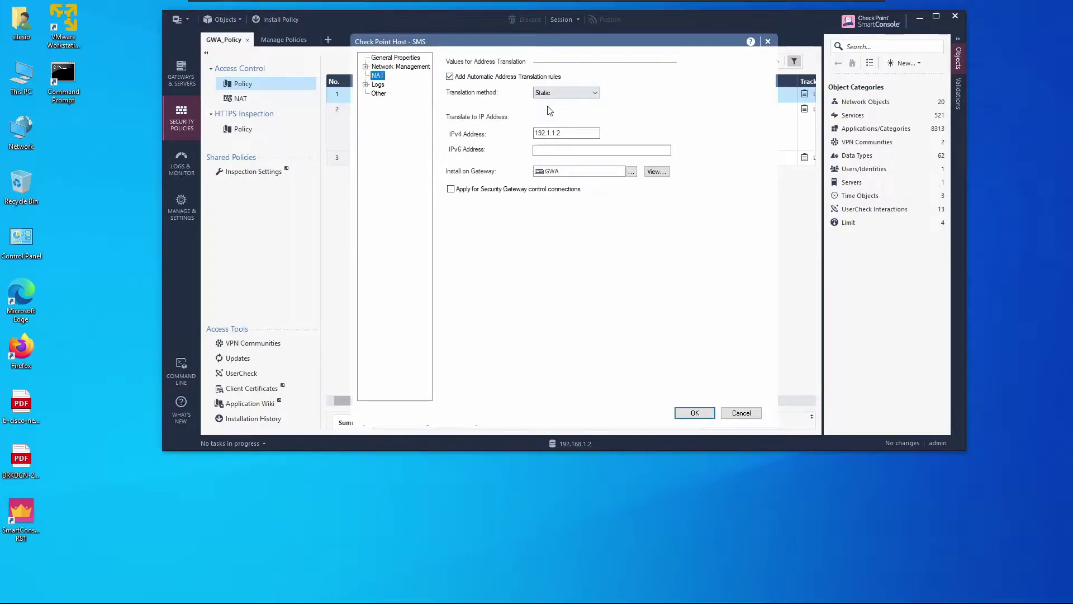
pyautogui.click(564, 133)
pyautogui.click(752, 412)
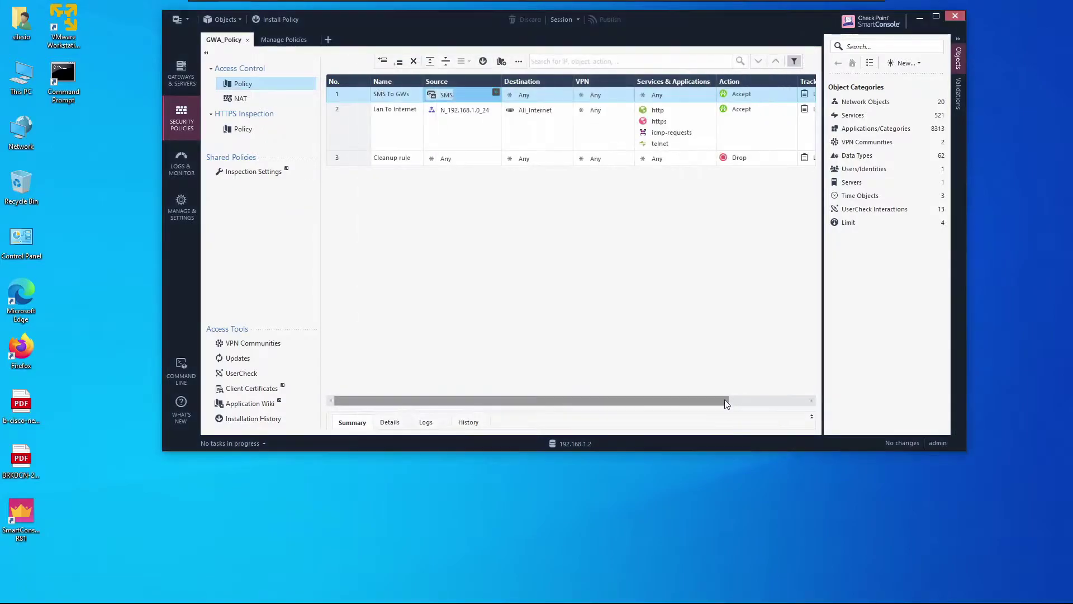
pyautogui.click(444, 125)
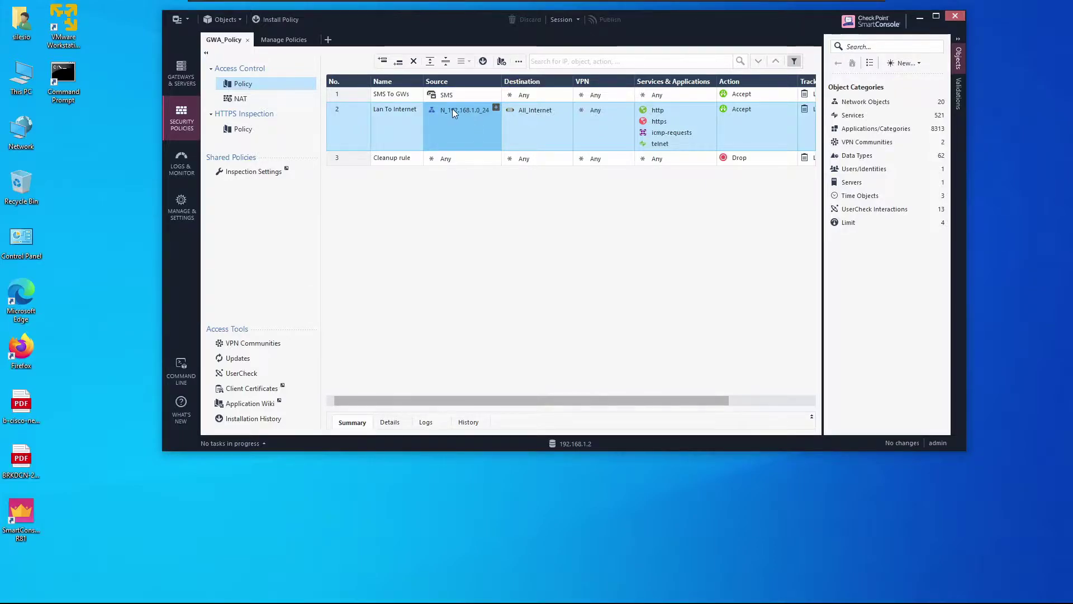
pyautogui.moveTo(469, 112)
pyautogui.doubleClick(22, 351)
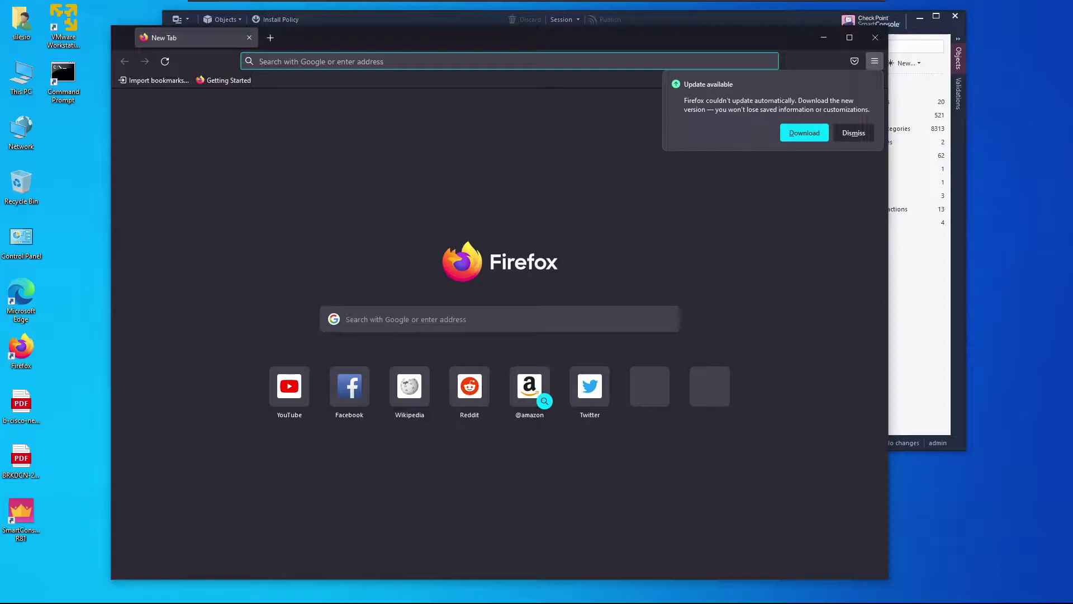
pyautogui.click(823, 132)
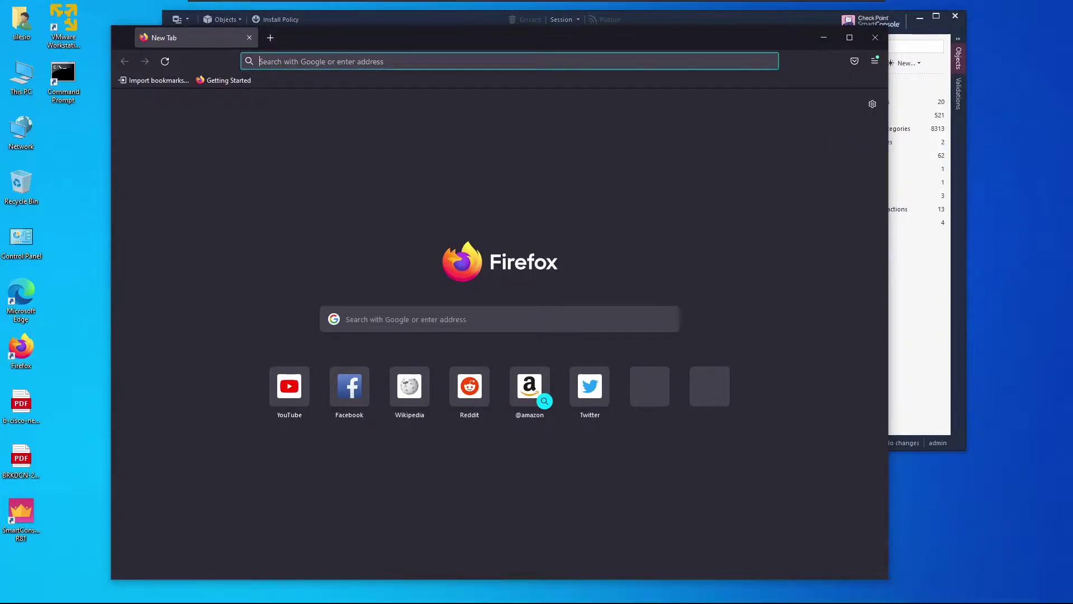
pyautogui.write('http:')
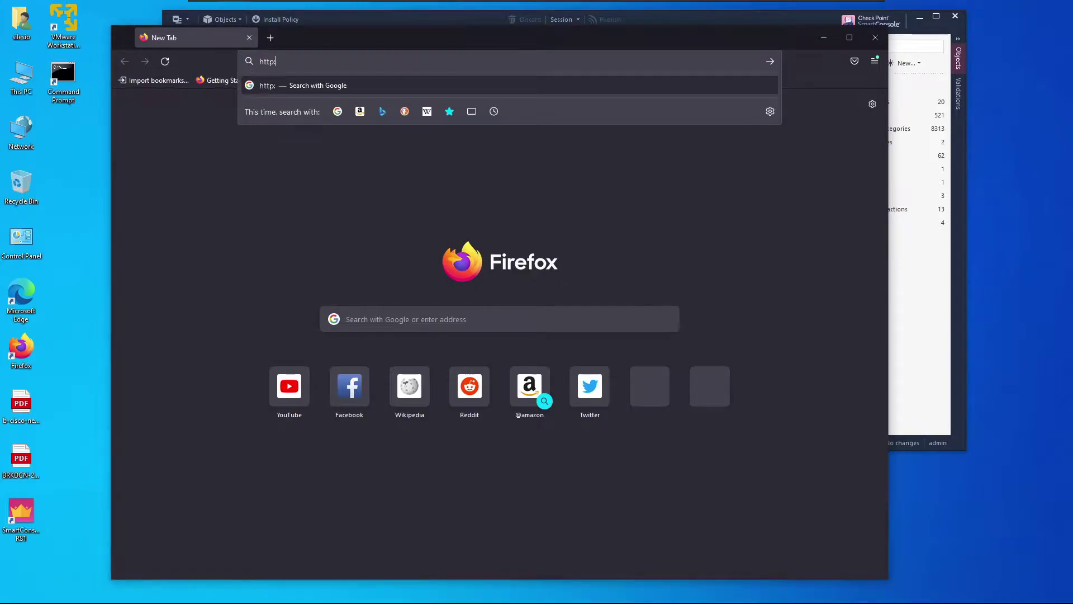
# Open a Command Prompt, telnet to 192.1.1.1 and log in with the account's username and password.
pyautogui.doubleClick(63, 79)
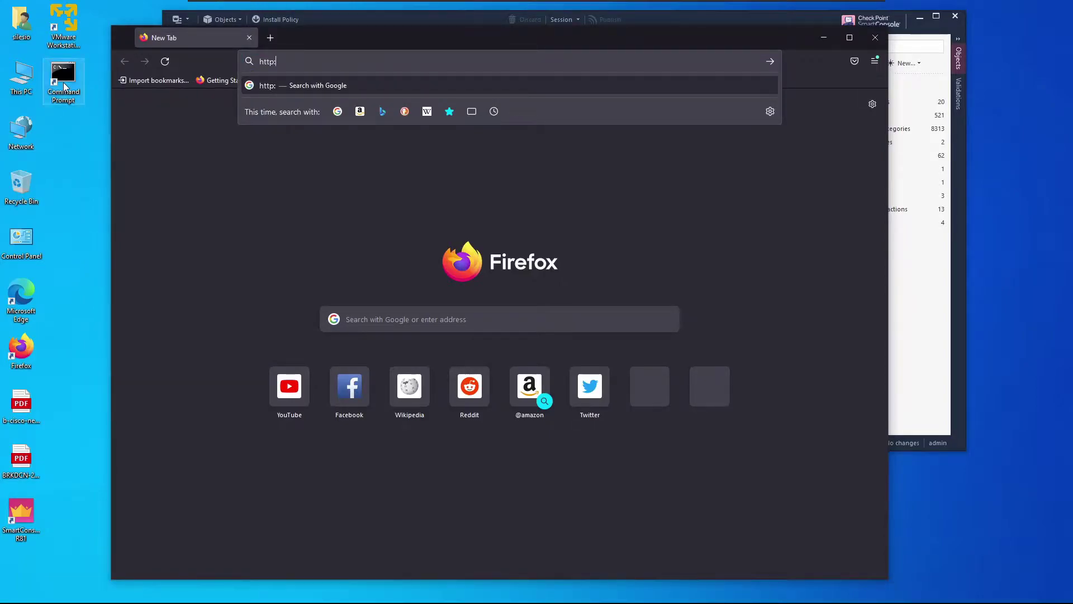
pyautogui.write('telne')
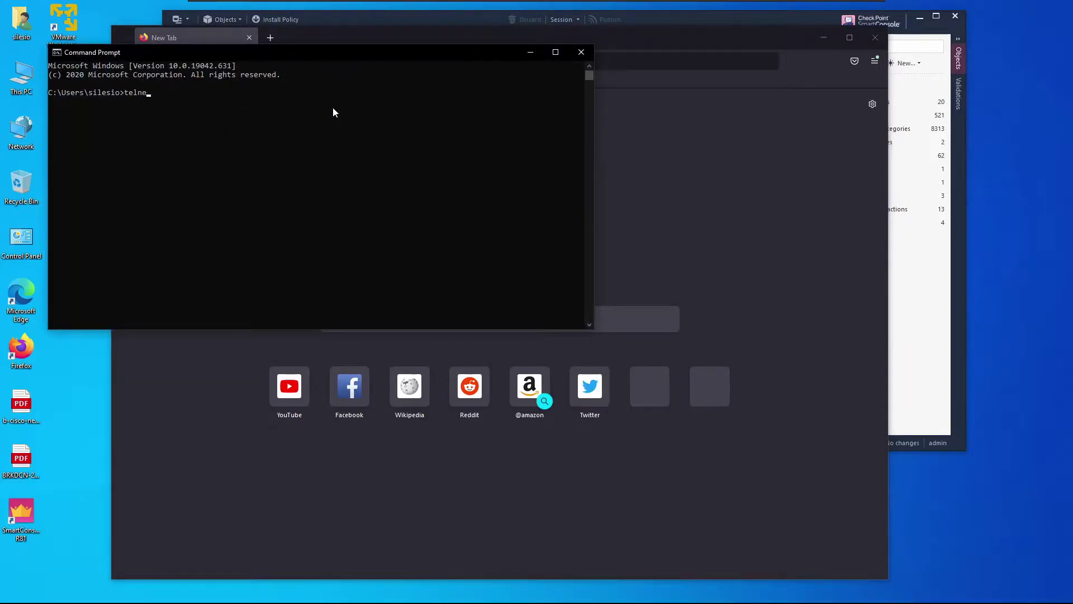
pyautogui.write('t 192.1.1.1')
pyautogui.press('Return')
pyautogui.write('silesio')
pyautogui.press('Return')
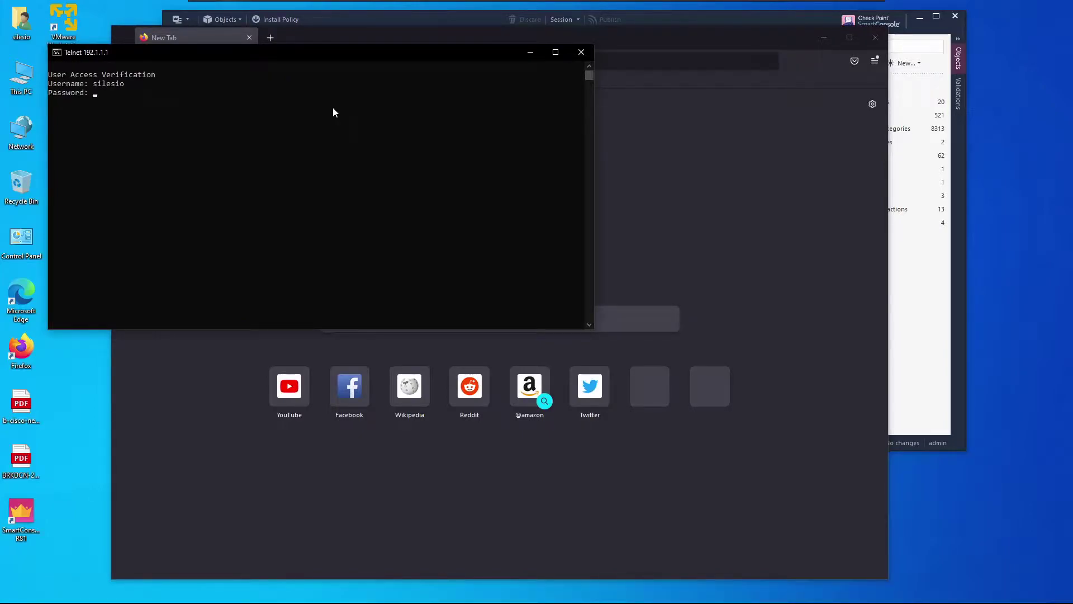
pyautogui.press('Return')
# Run show users on the router to check the connection's source address, exit the Telnet session and clear the windows covering SmartConsole.
pyautogui.write('show userts')
pyautogui.press('Return')
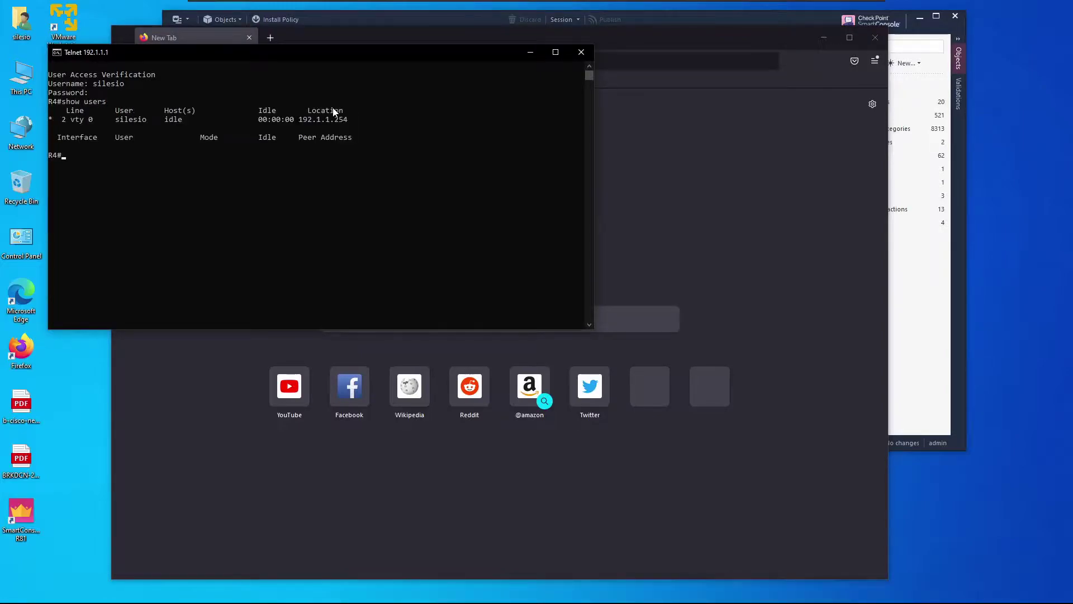
pyautogui.moveTo(299, 120); pyautogui.dragTo(347, 123)
pyautogui.write('exit')
pyautogui.press('Return')
pyautogui.click(582, 52)
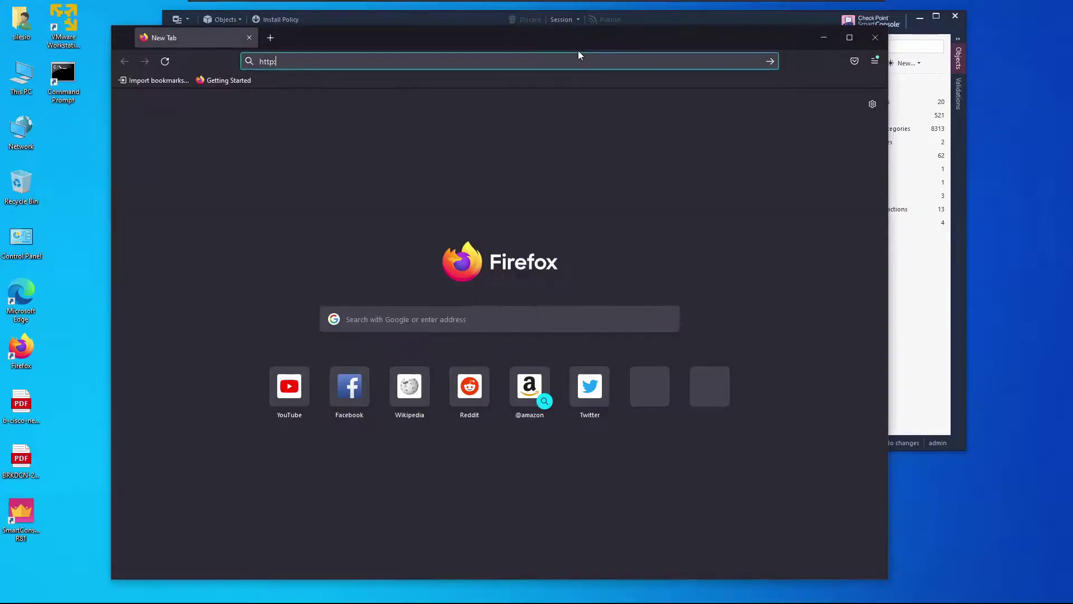
pyautogui.click(824, 38)
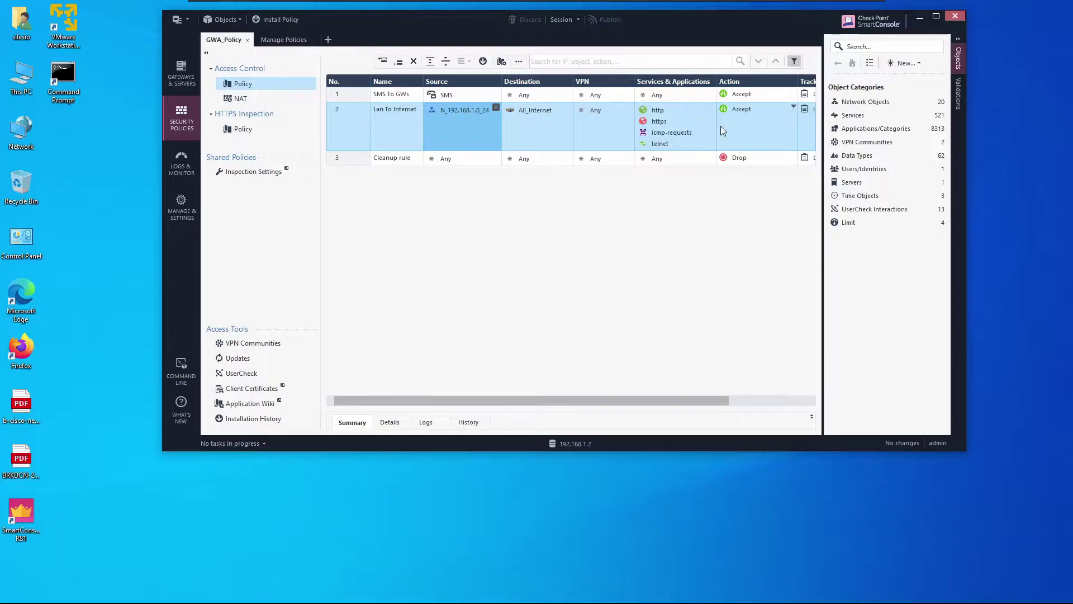
# Start a new Check Point Security Gateway object using Classic Mode.
pyautogui.click(901, 63)
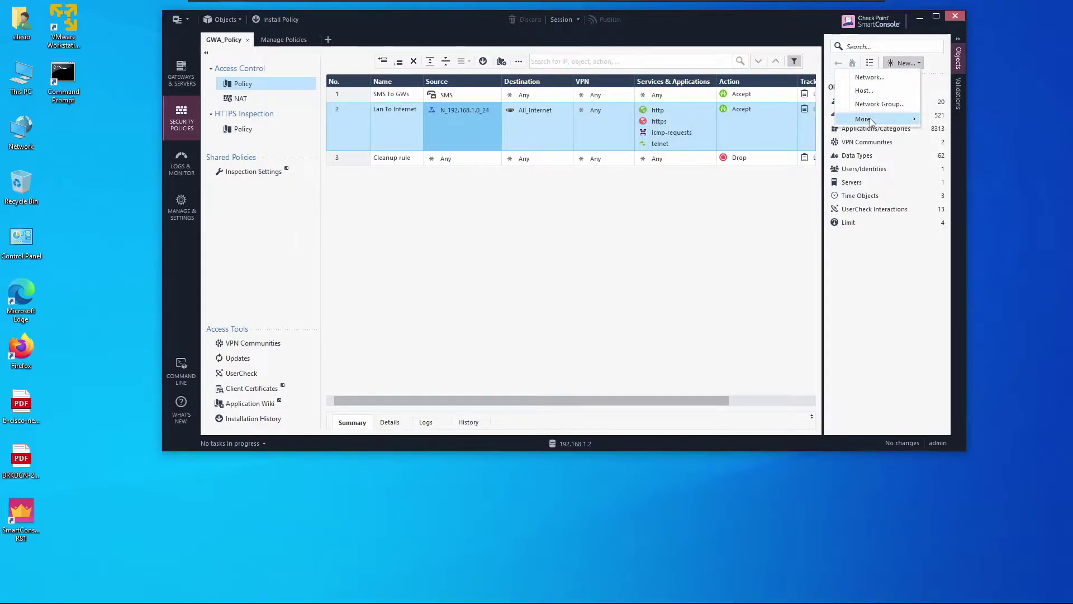
pyautogui.moveTo(870, 121)
pyautogui.moveTo(788, 122)
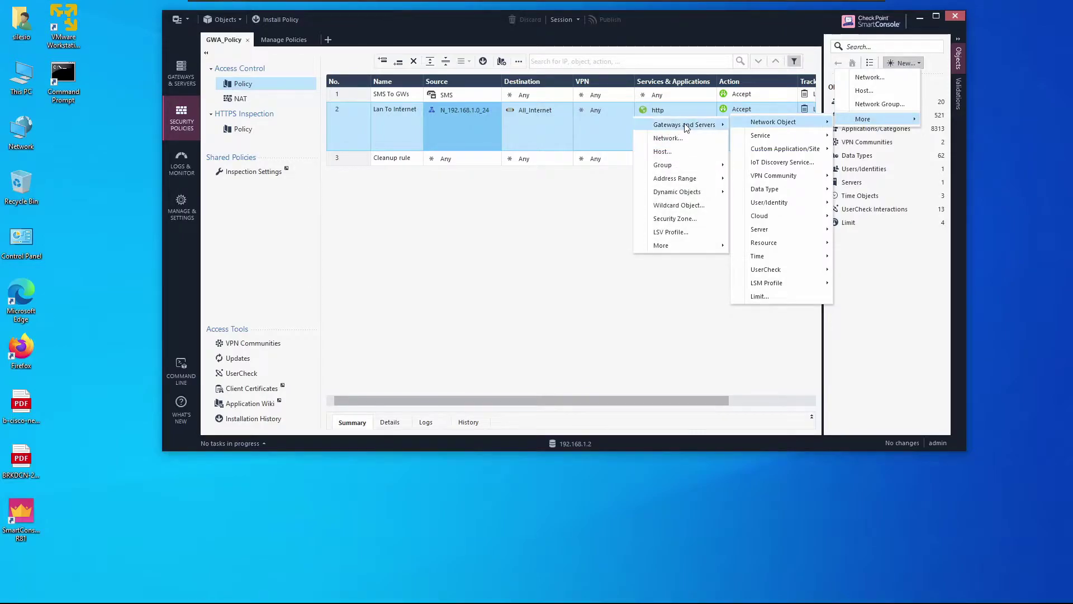
pyautogui.moveTo(686, 128)
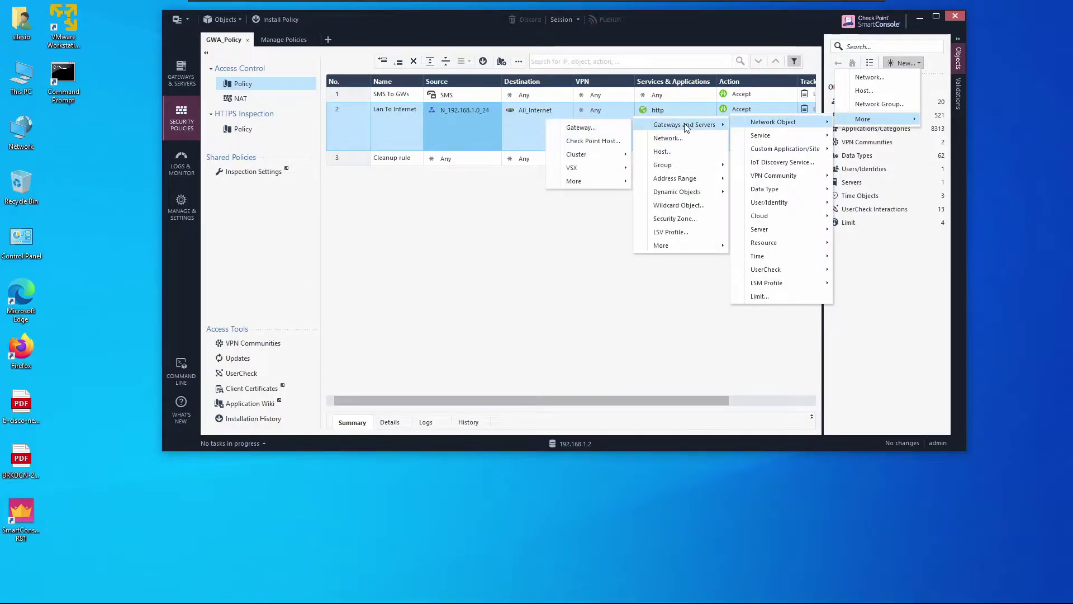
pyautogui.click(601, 128)
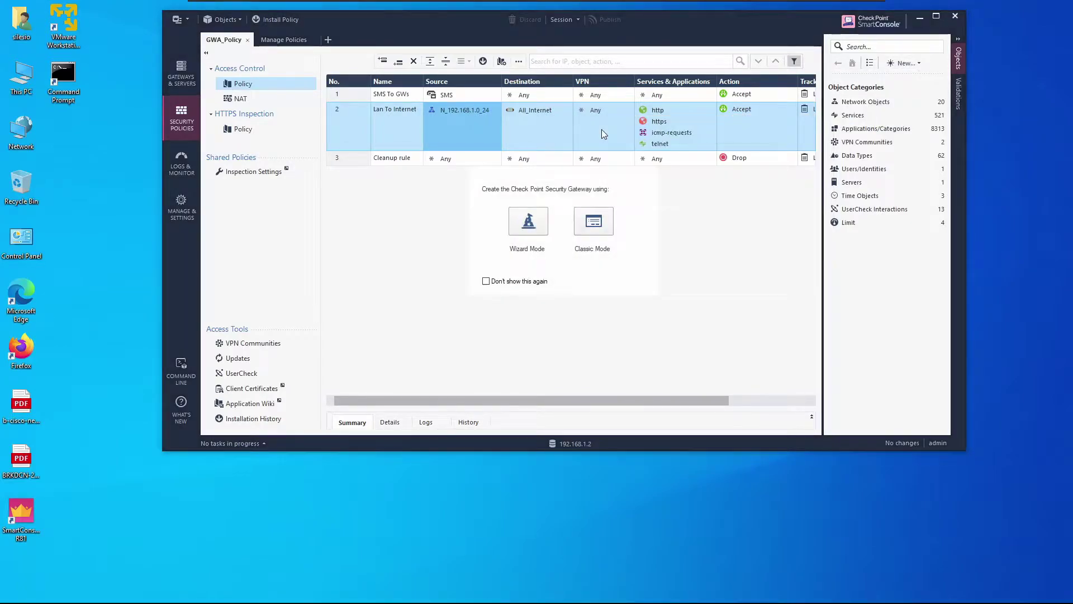
pyautogui.click(598, 227)
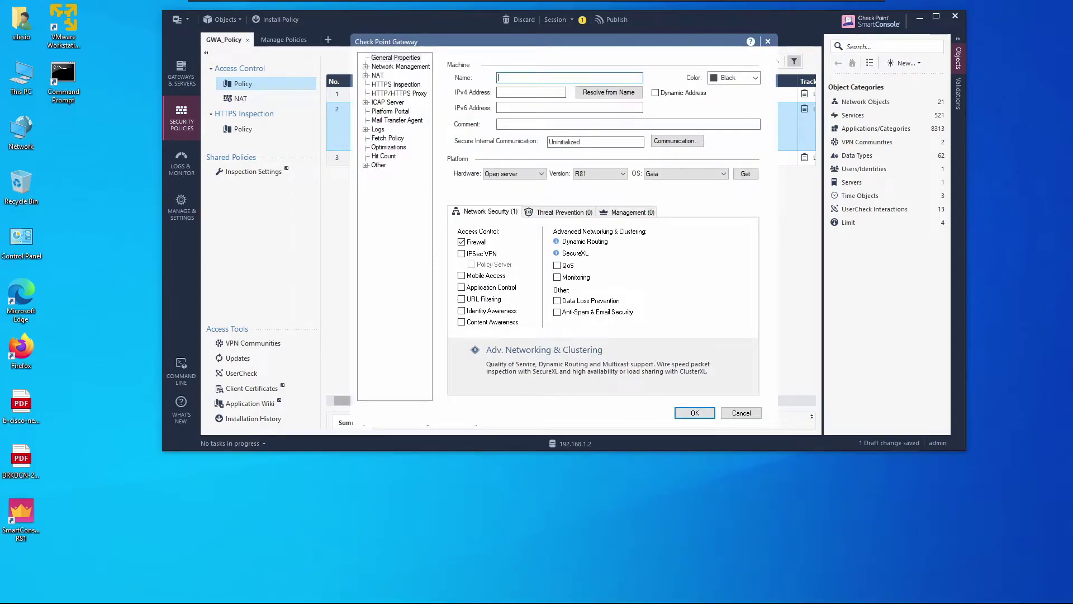
# Name the gateway GWD, set its color to Olive and its IPv4 address to 192.1.4.254.
pyautogui.click(531, 92)
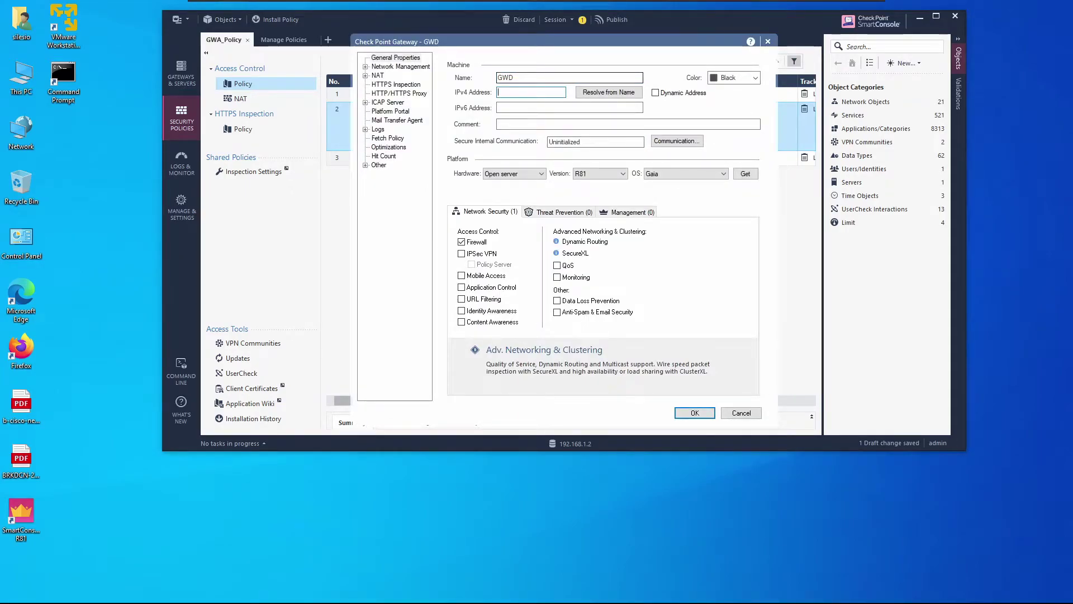
pyautogui.click(755, 78)
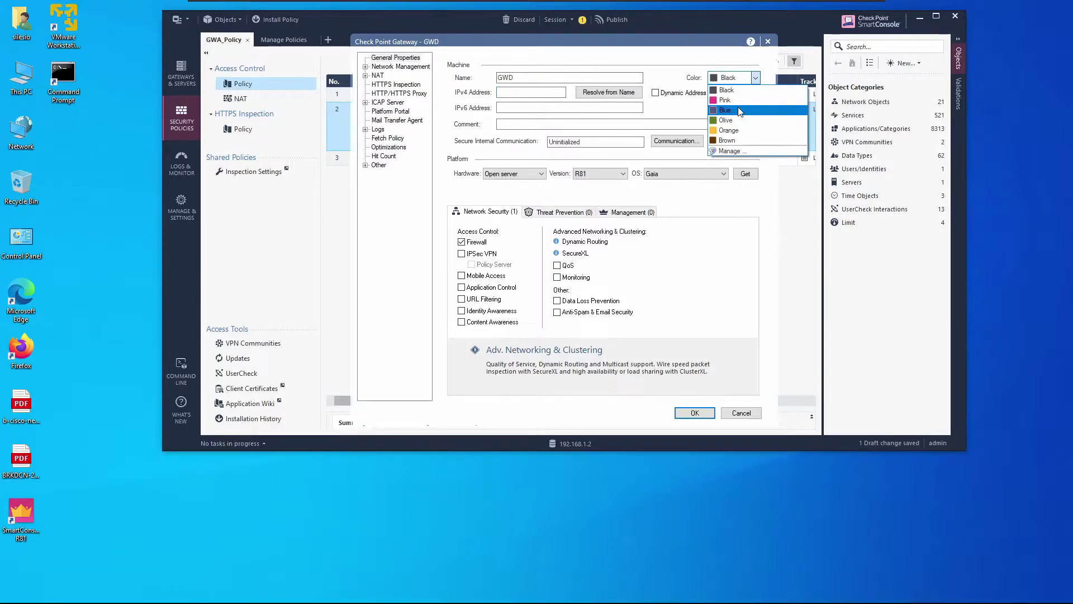
pyautogui.click(736, 120)
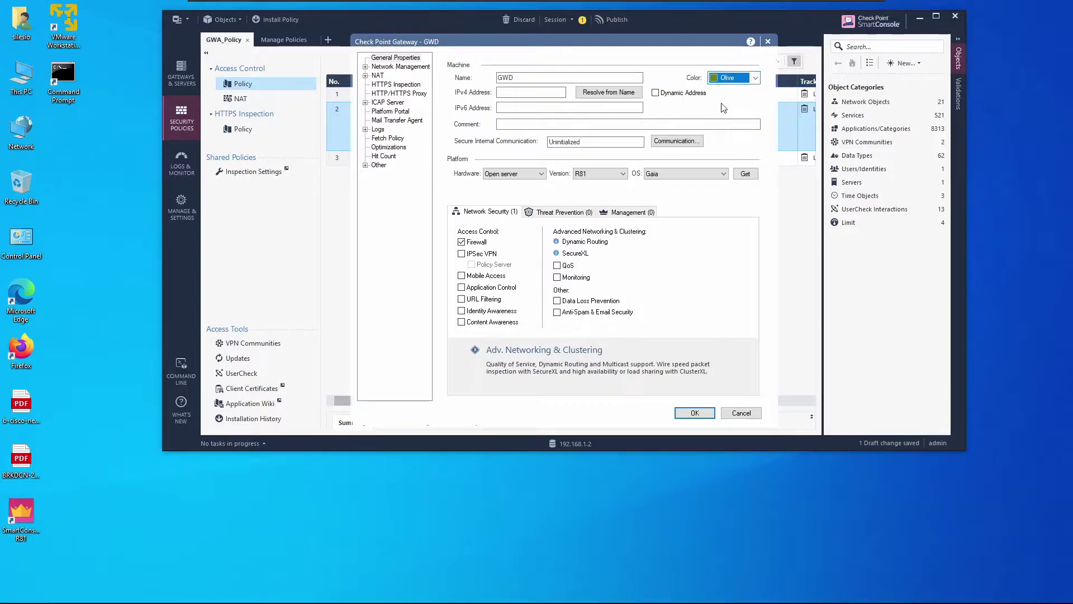
pyautogui.click(523, 92)
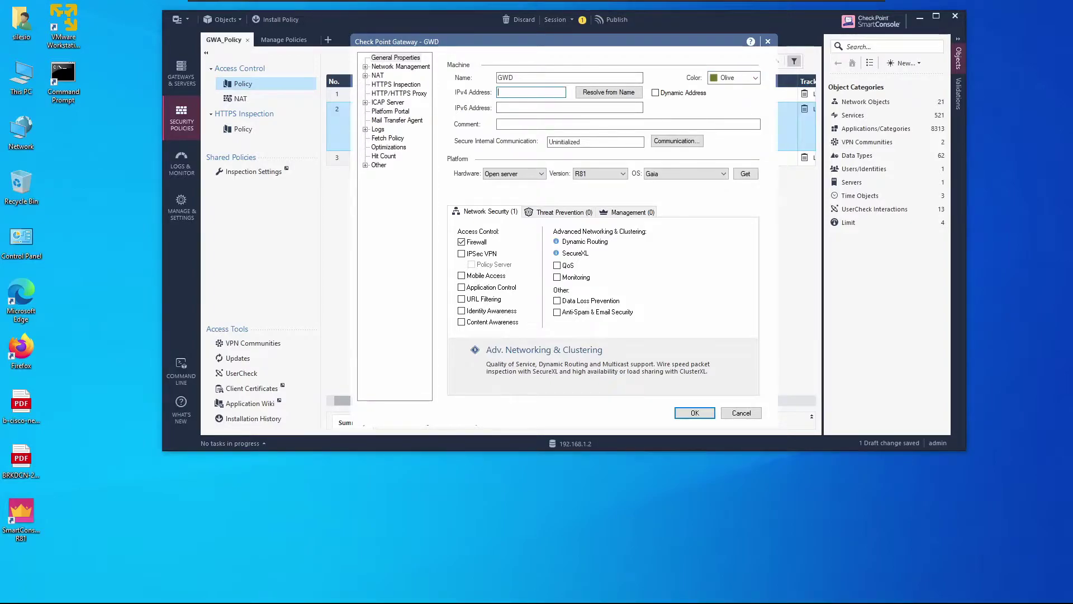
pyautogui.write('192.1.4.254')
# Initialize trusted communication with the GWD gateway using the one-time password and accept the retrieved topology.
pyautogui.click(677, 141)
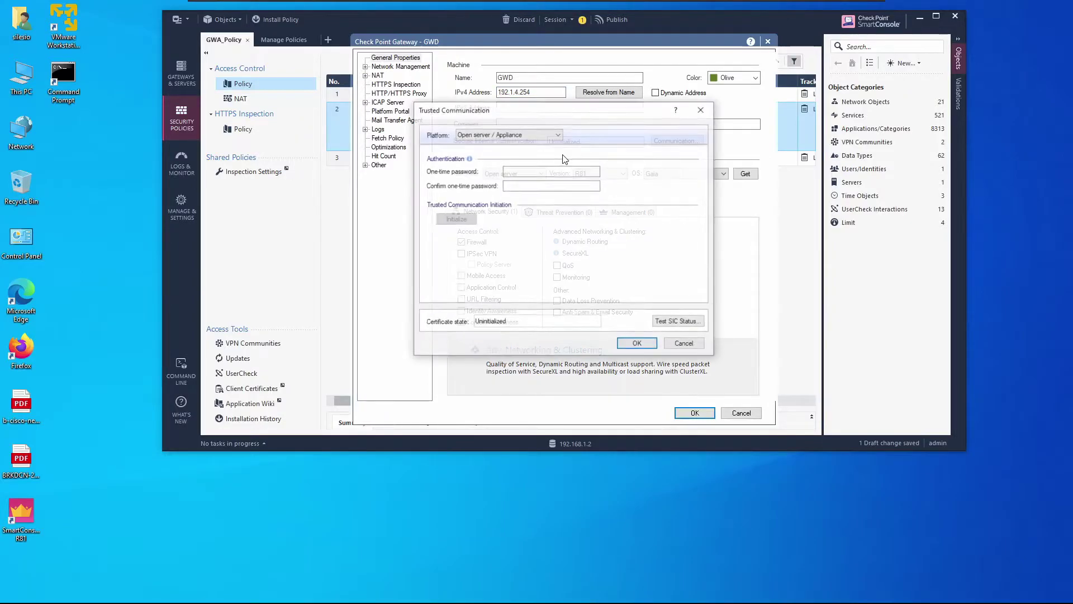
pyautogui.write('vp')
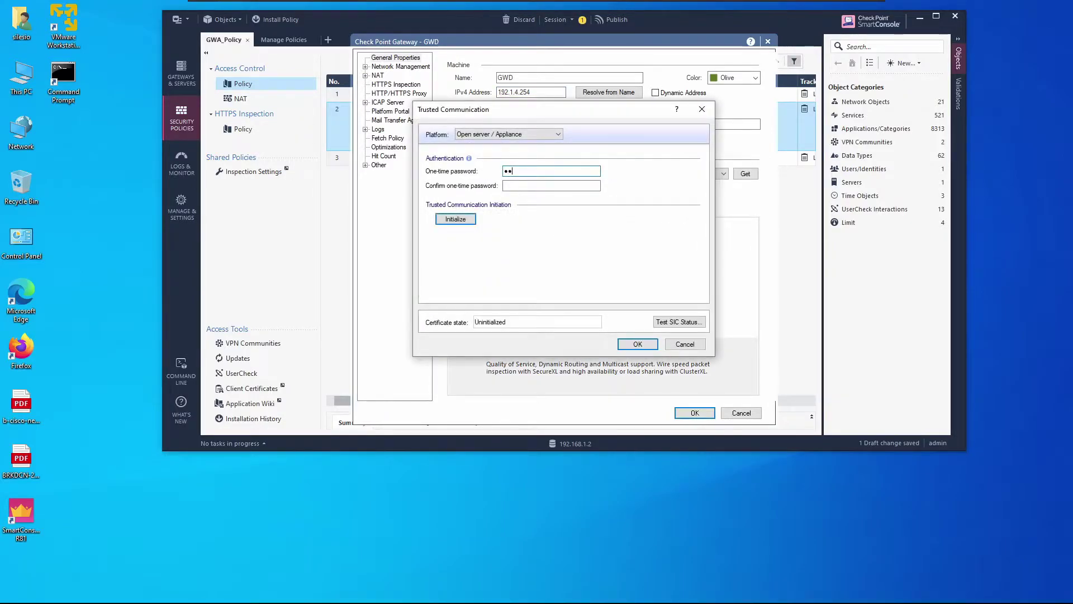
pyautogui.click(551, 185)
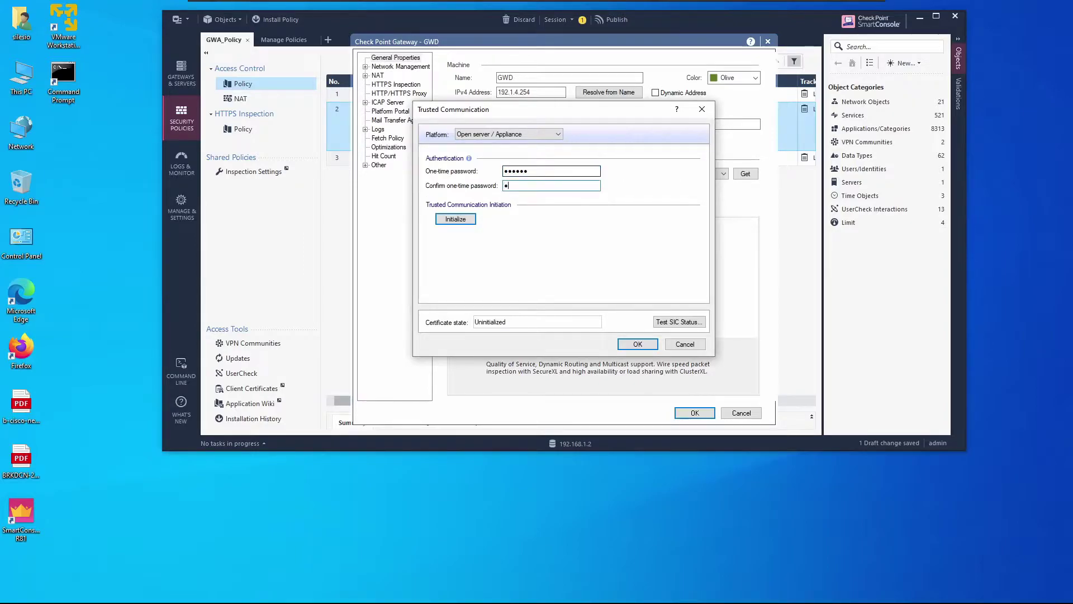
pyautogui.click(455, 219)
pyautogui.press('Return')
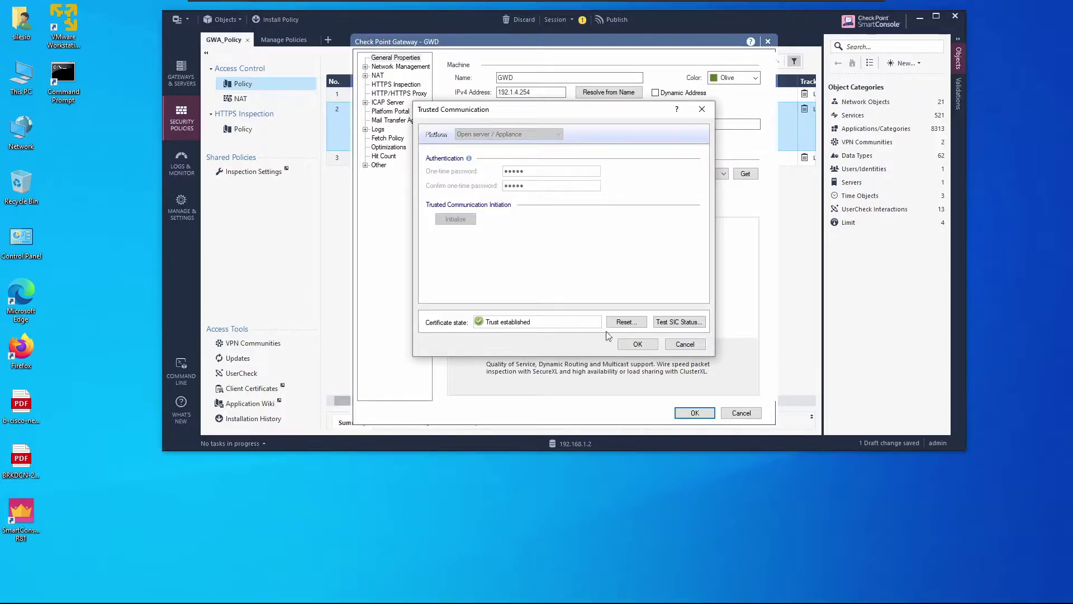
pyautogui.click(640, 350)
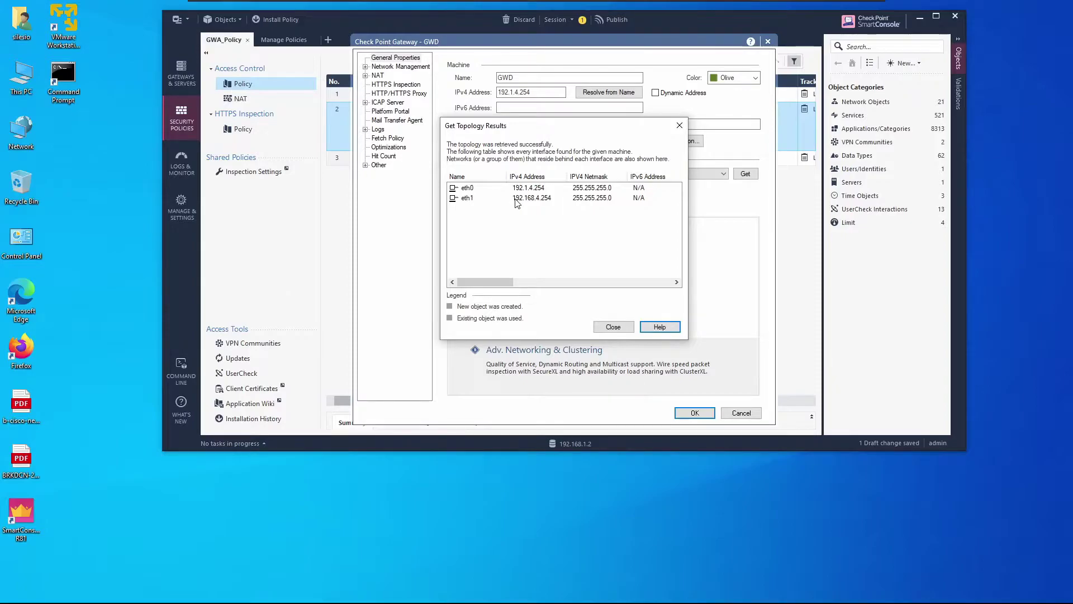
pyautogui.click(613, 326)
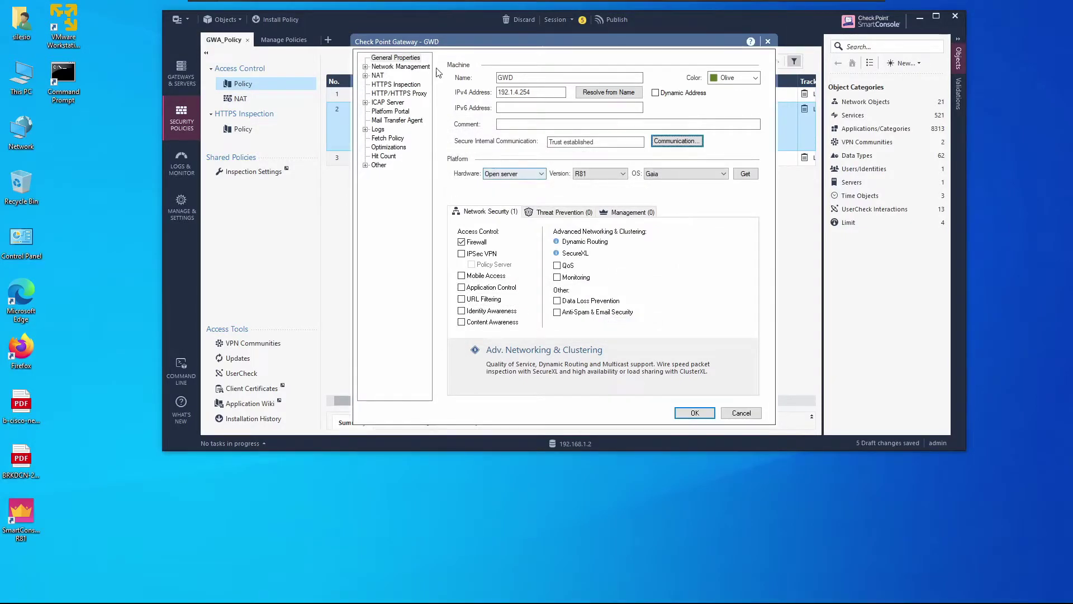
# Check the topology of the gateway's eth0 and eth1 interfaces, enable the Monitoring blade and save the GWD object.
pyautogui.click(409, 67)
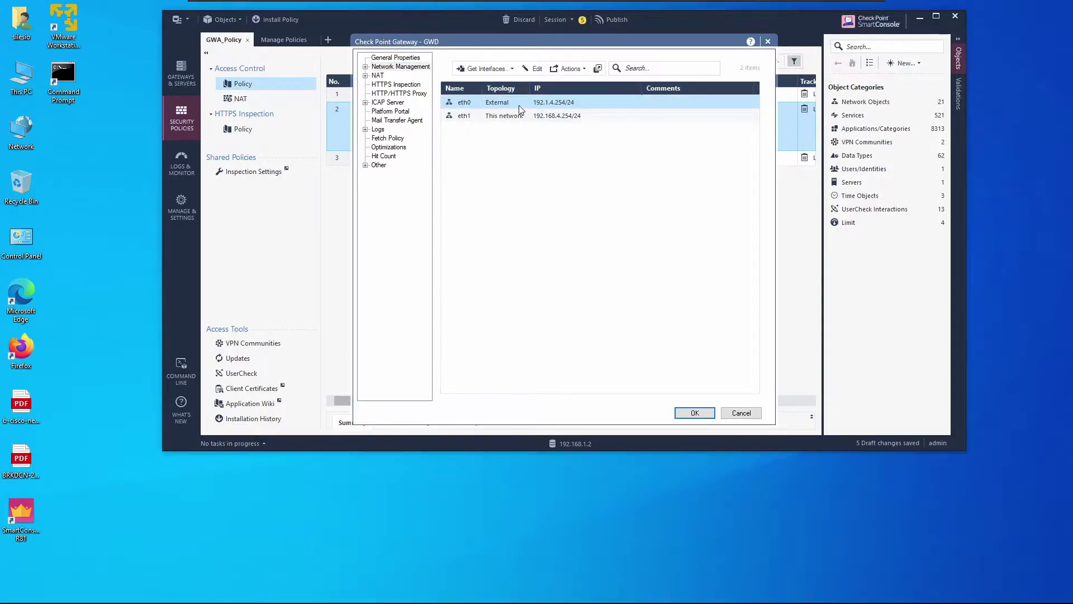
pyautogui.click(490, 118)
pyautogui.click(403, 58)
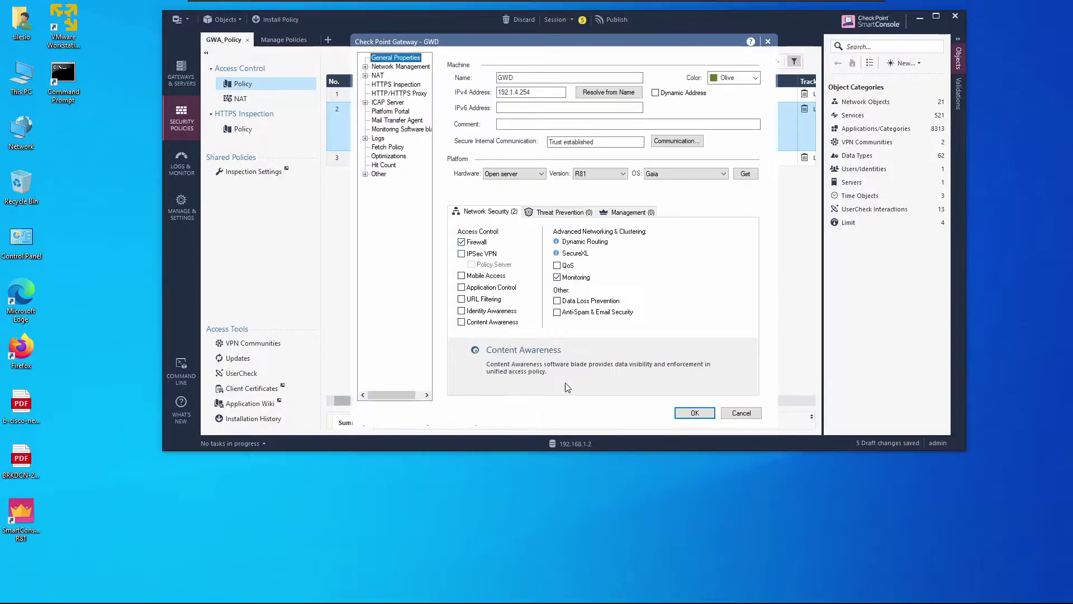
pyautogui.click(701, 416)
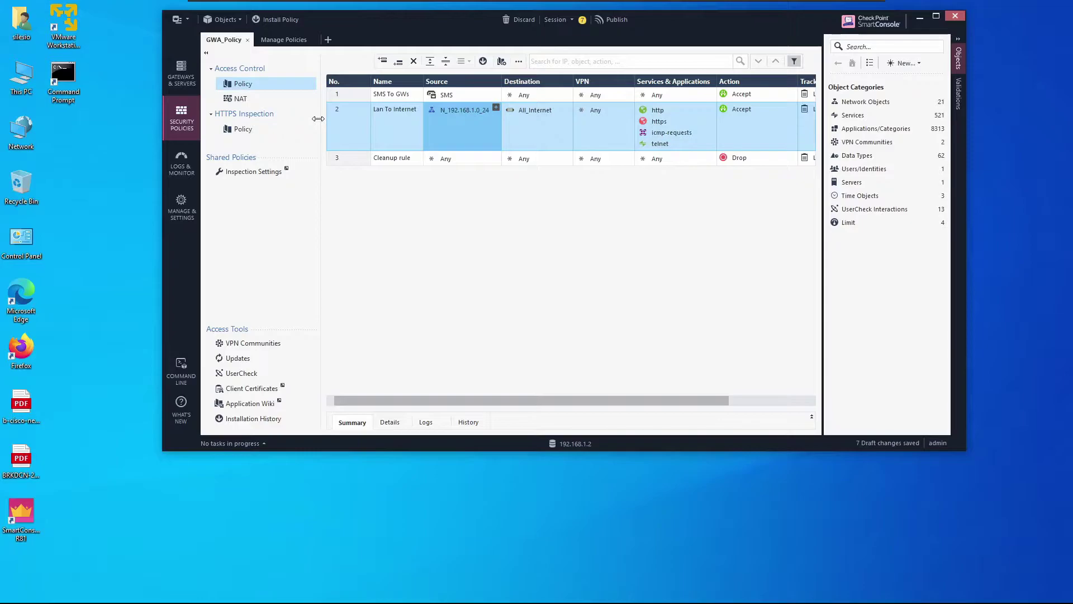
# Start a new policy package among the managed policies and name it GWD_Policy.
pyautogui.click(286, 39)
pyautogui.click(642, 129)
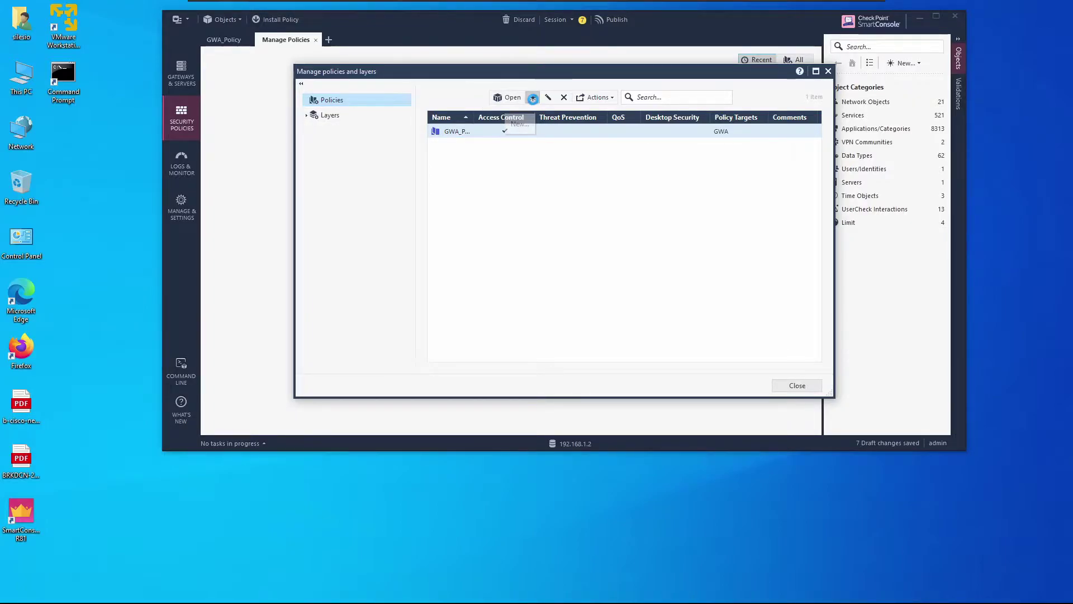
pyautogui.click(532, 99)
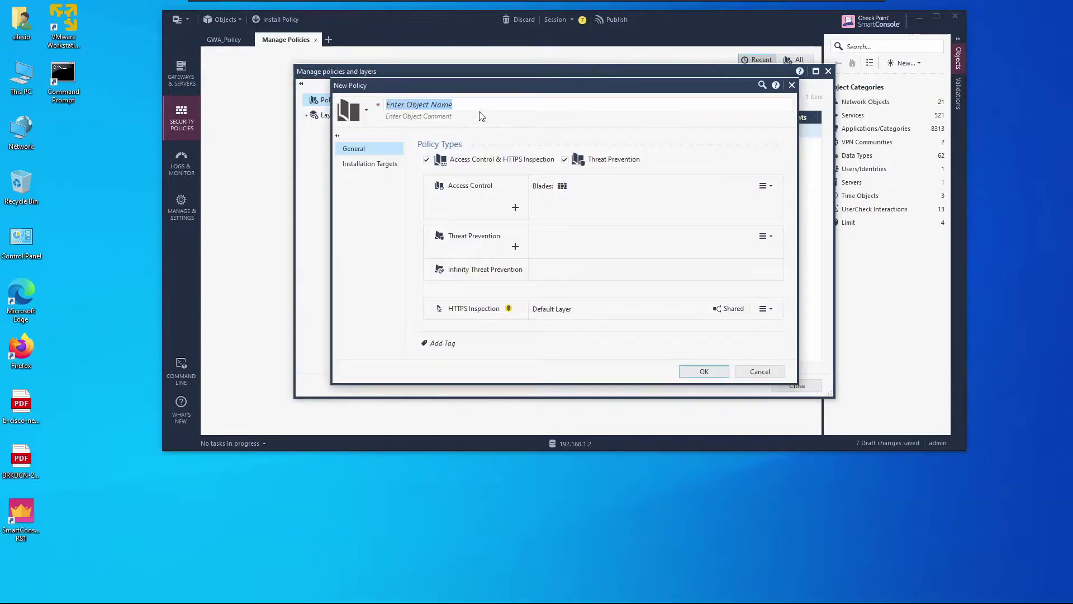
pyautogui.moveTo(478, 173); pyautogui.dragTo(480, 167)
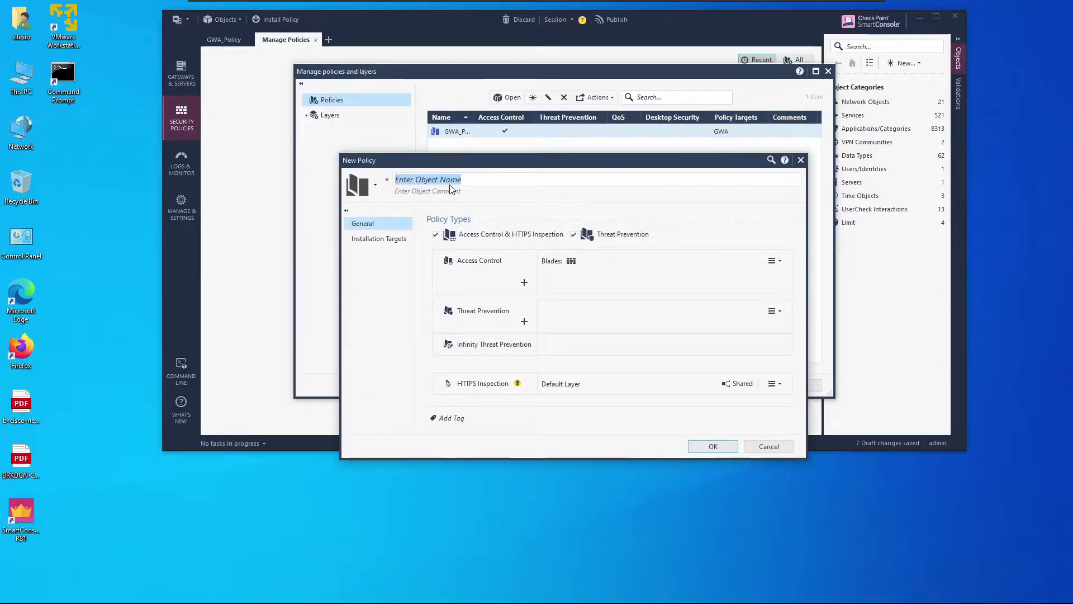
pyautogui.write('GWD_Policy')
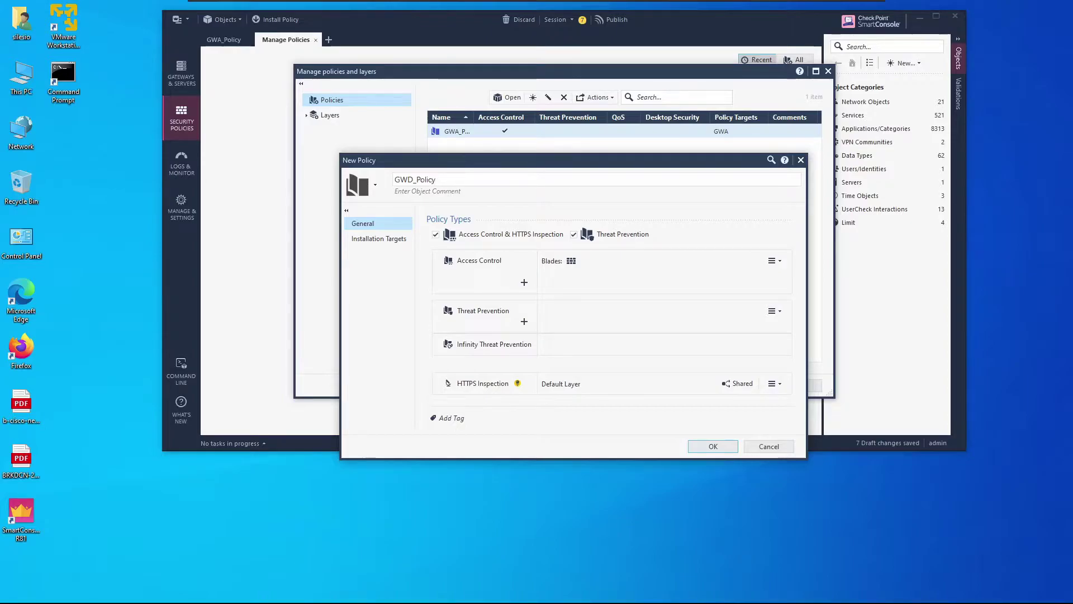
# Exclude Threat Prevention from GWD_Policy and restrict its installation targets to the specific gateway GWD.
pyautogui.click(573, 234)
pyautogui.click(387, 240)
pyautogui.click(447, 244)
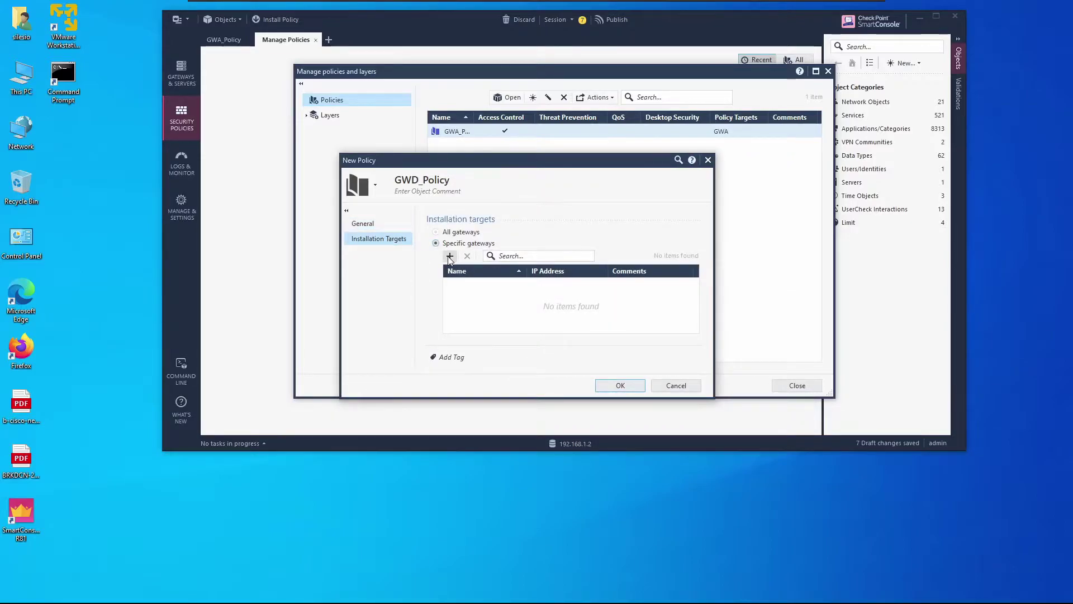
pyautogui.click(450, 256)
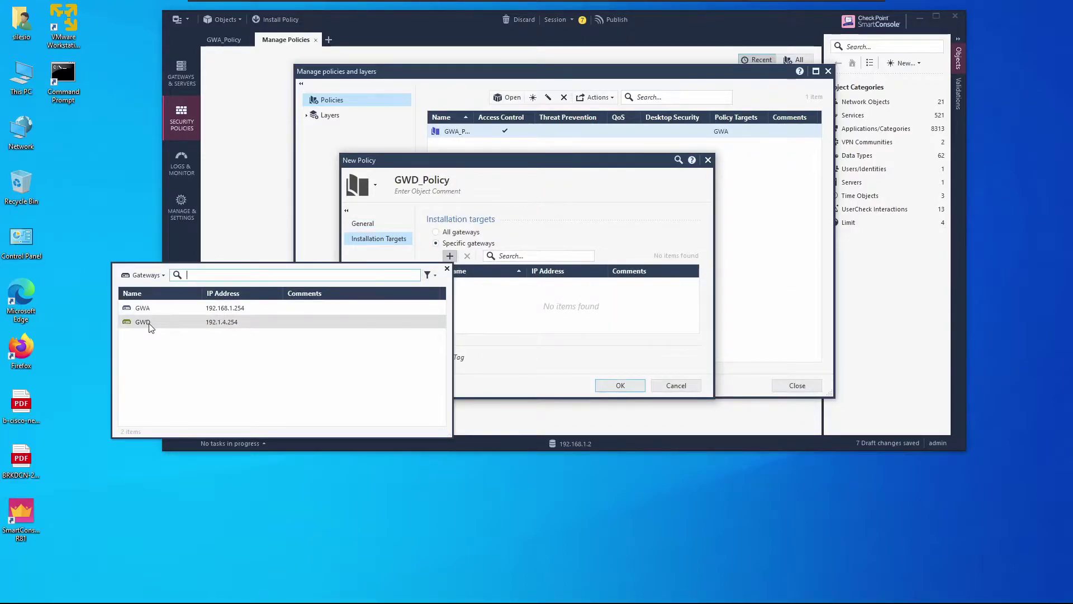
pyautogui.click(149, 323)
# Set the policy's color to Sea Green, save the new package and close the management of policies and layers.
pyautogui.click(375, 184)
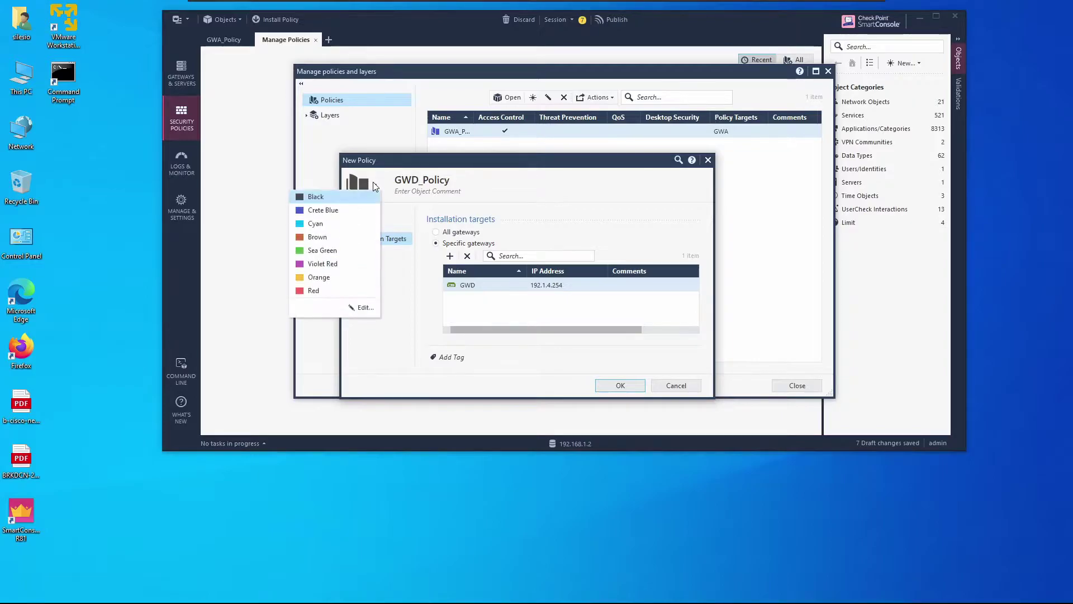
pyautogui.click(321, 250)
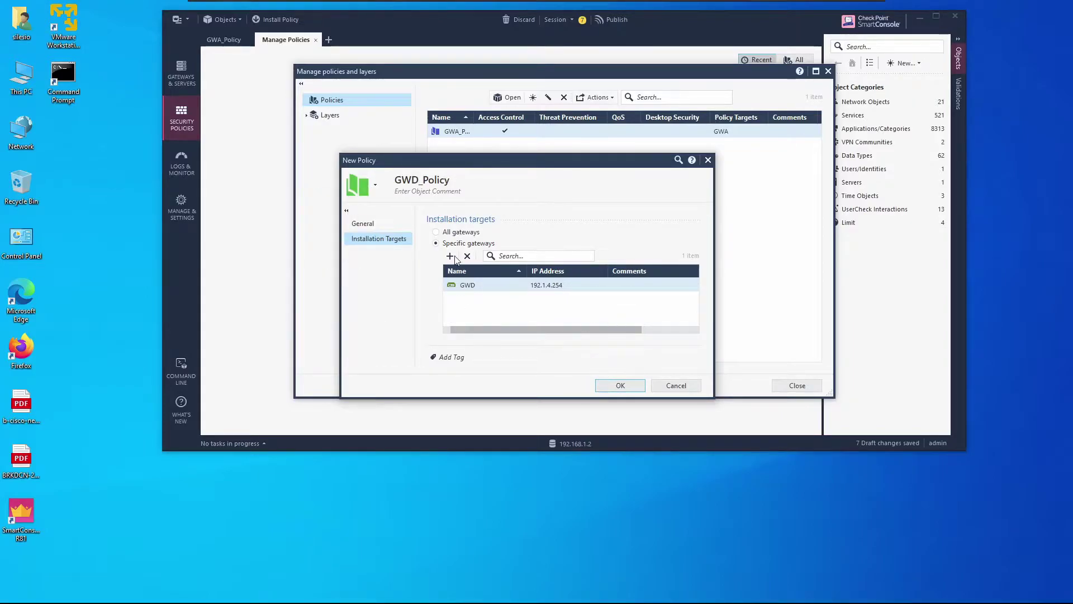
pyautogui.click(358, 224)
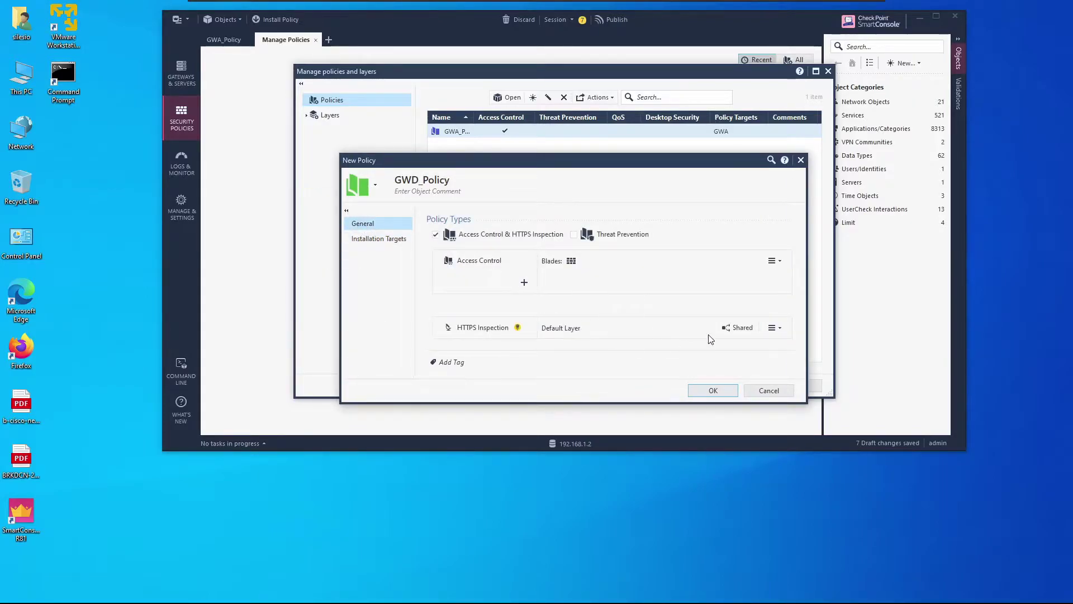
pyautogui.click(721, 390)
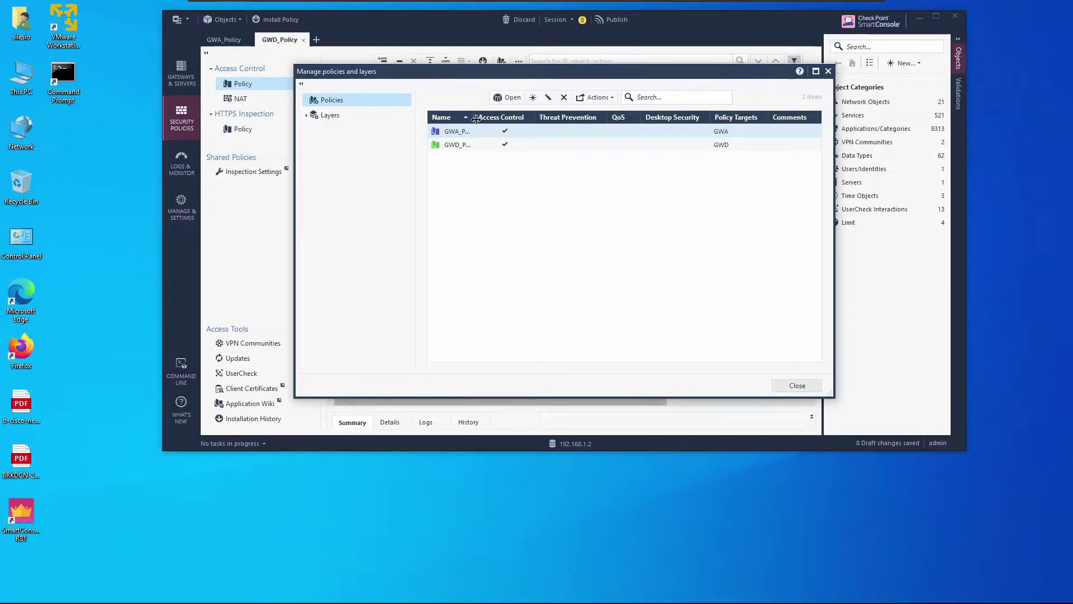
pyautogui.moveTo(475, 119); pyautogui.dragTo(500, 120)
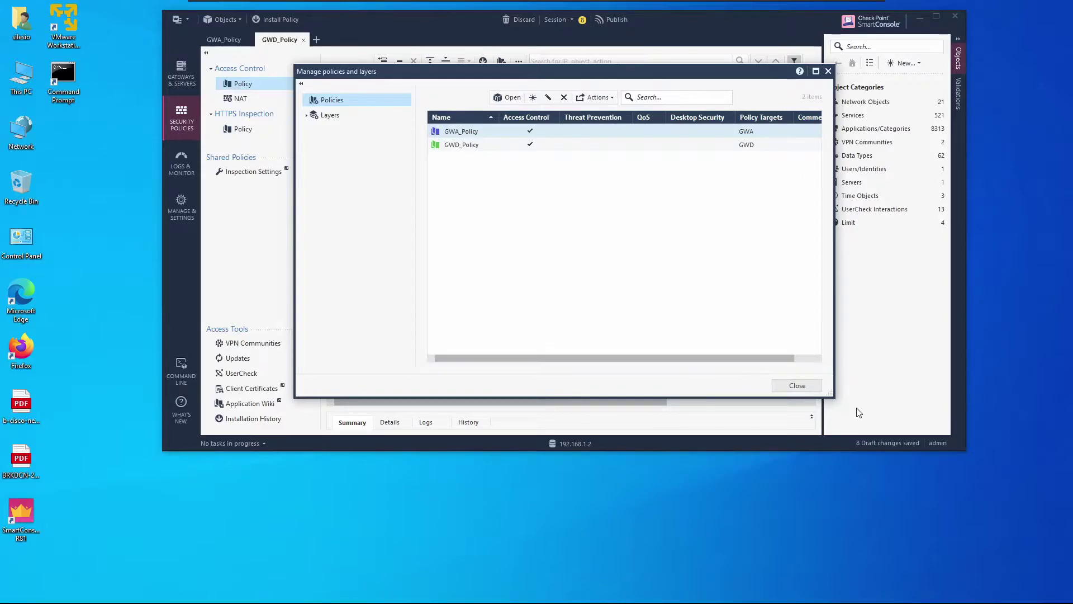
pyautogui.click(807, 389)
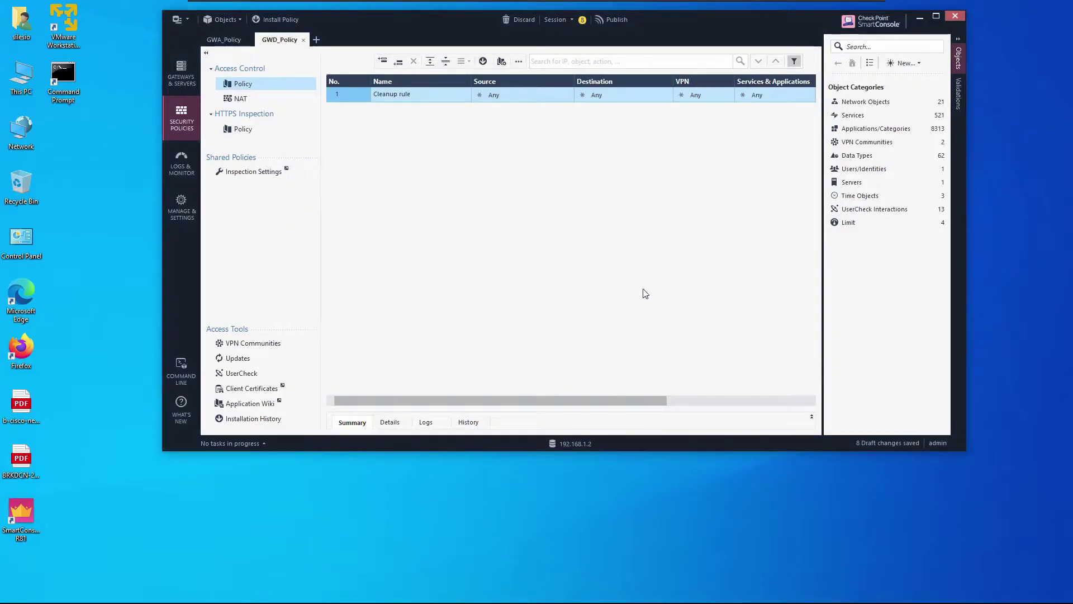
# Add a rule above the Cleanup rule in GWD_Policy and name it SMS To GWD.
pyautogui.rightClick(352, 96)
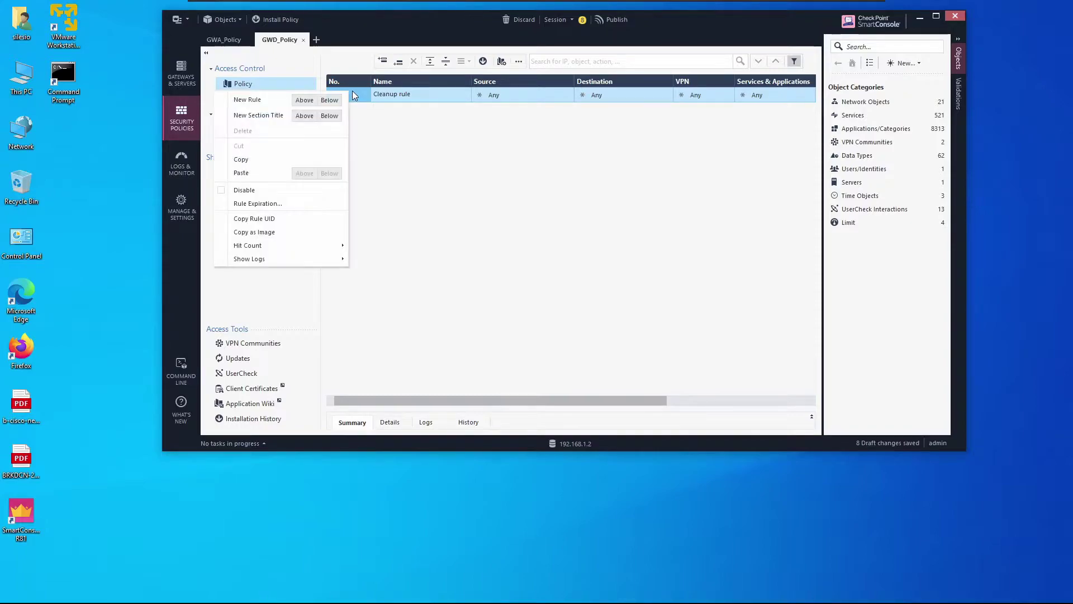
pyautogui.click(309, 101)
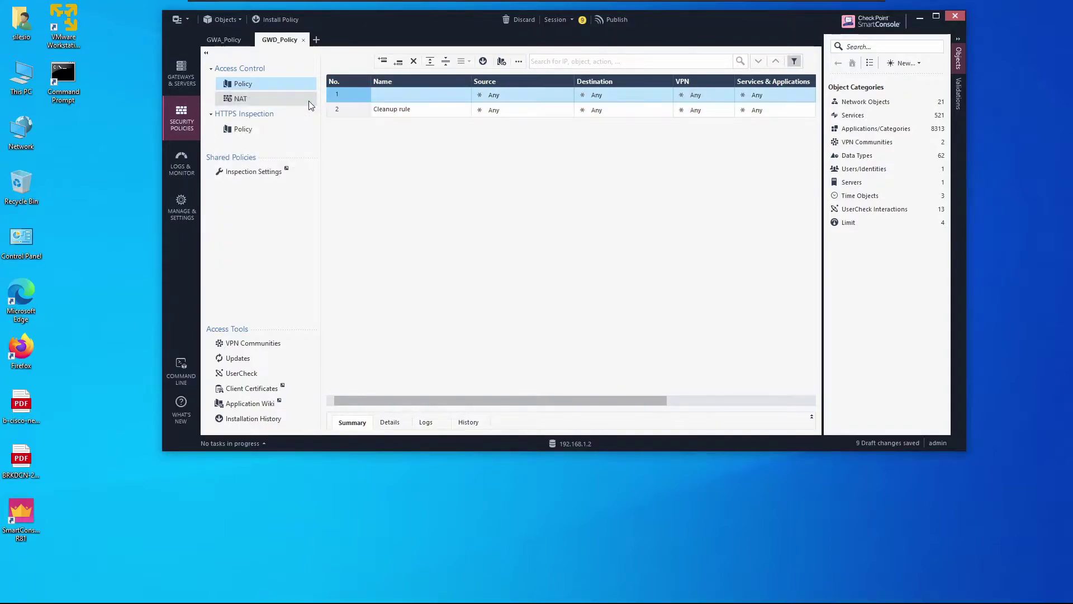
pyautogui.doubleClick(451, 101)
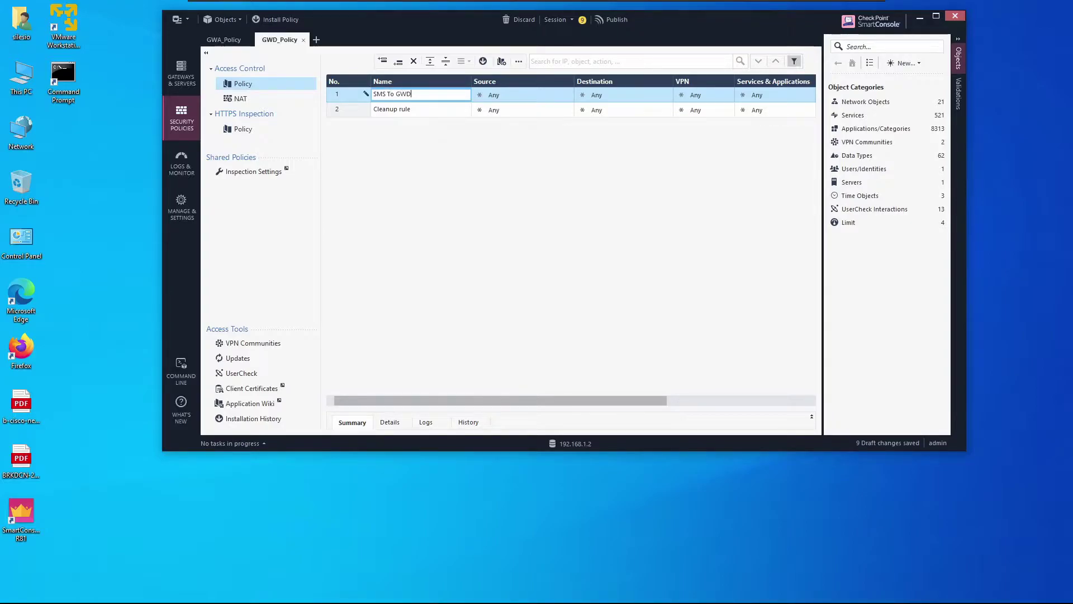
# Sort the available source objects by IP address and set the SMS To GWD rule's source to H_192.1.1.2.
pyautogui.click(568, 92)
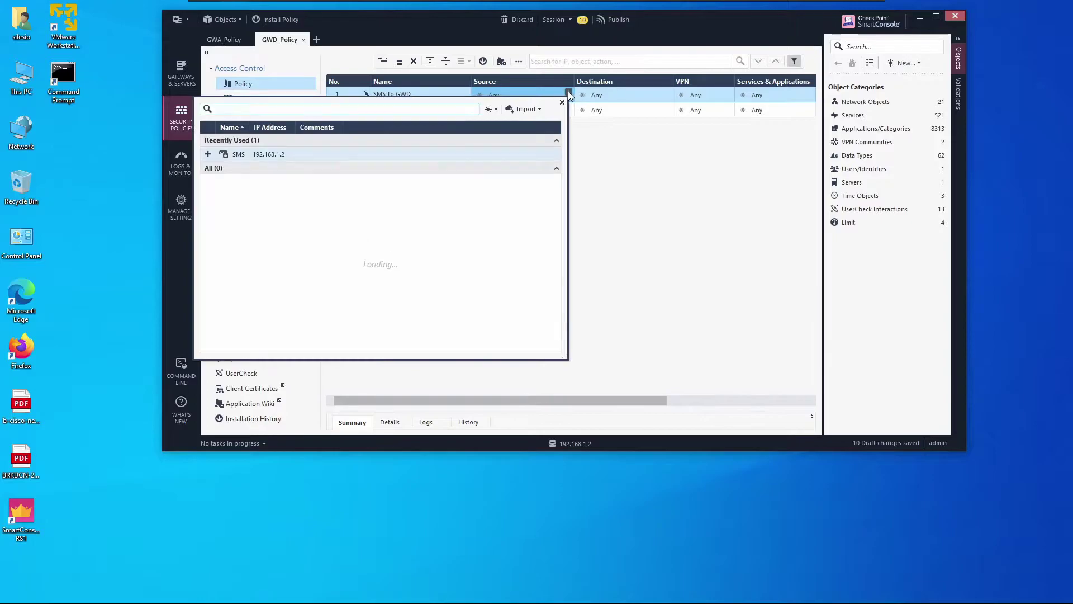
pyautogui.click(493, 109)
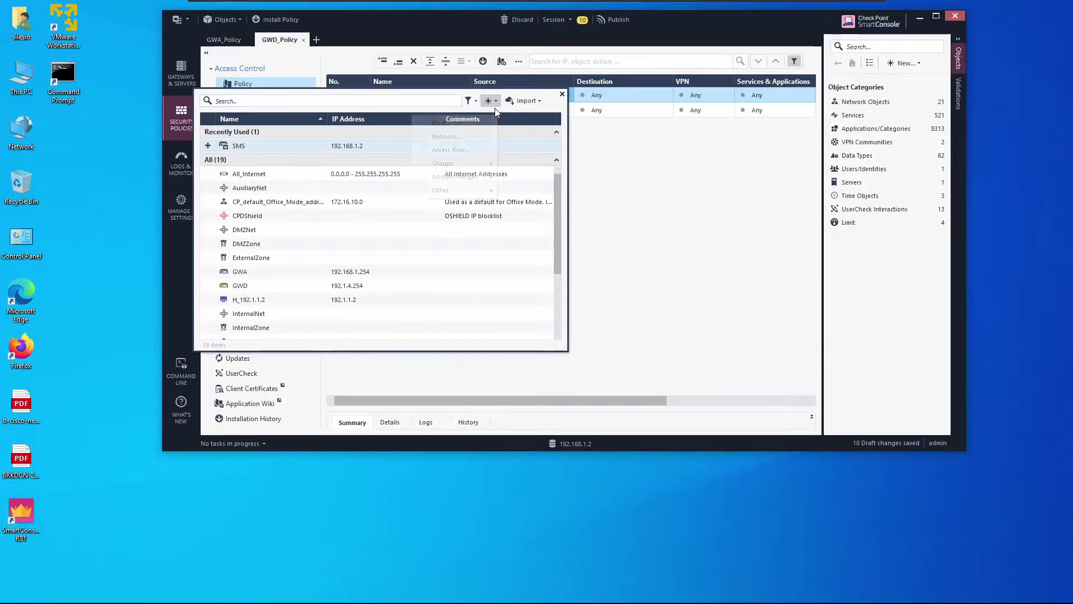
pyautogui.click(356, 120)
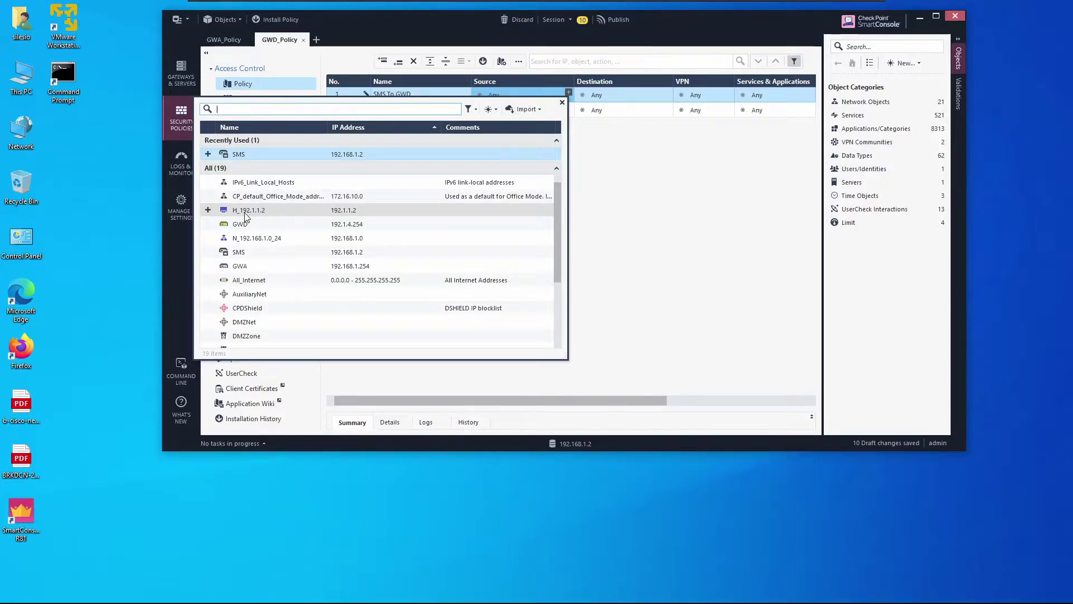
pyautogui.click(612, 165)
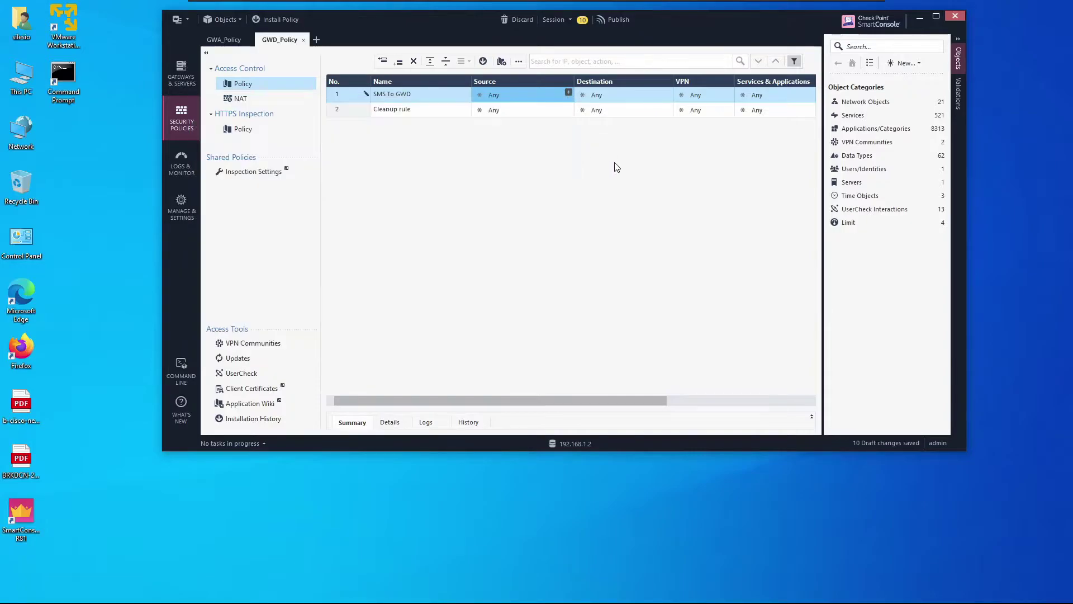
pyautogui.click(569, 92)
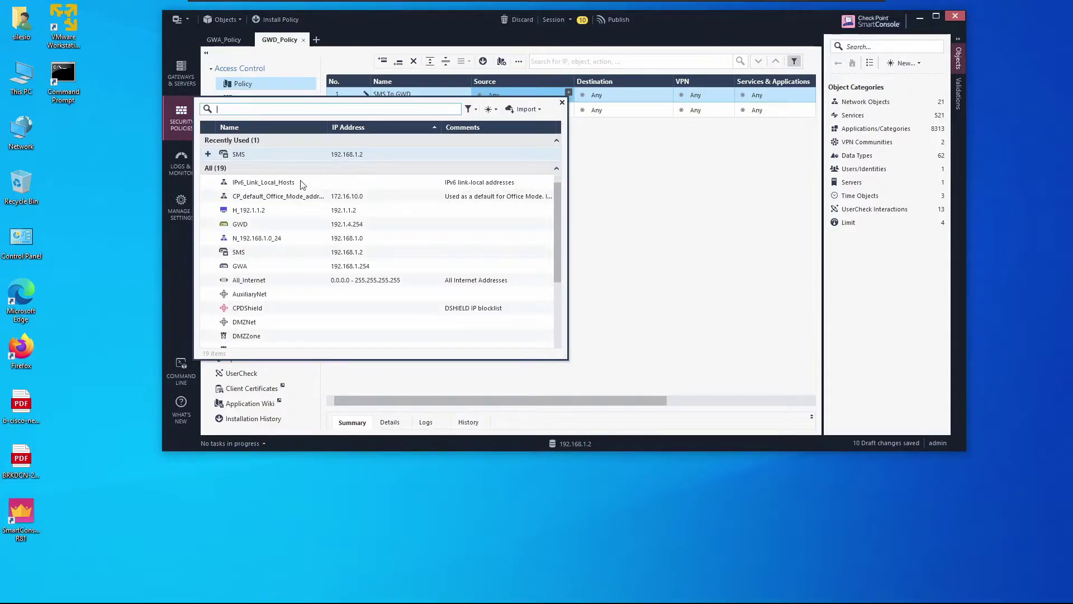
pyautogui.doubleClick(254, 217)
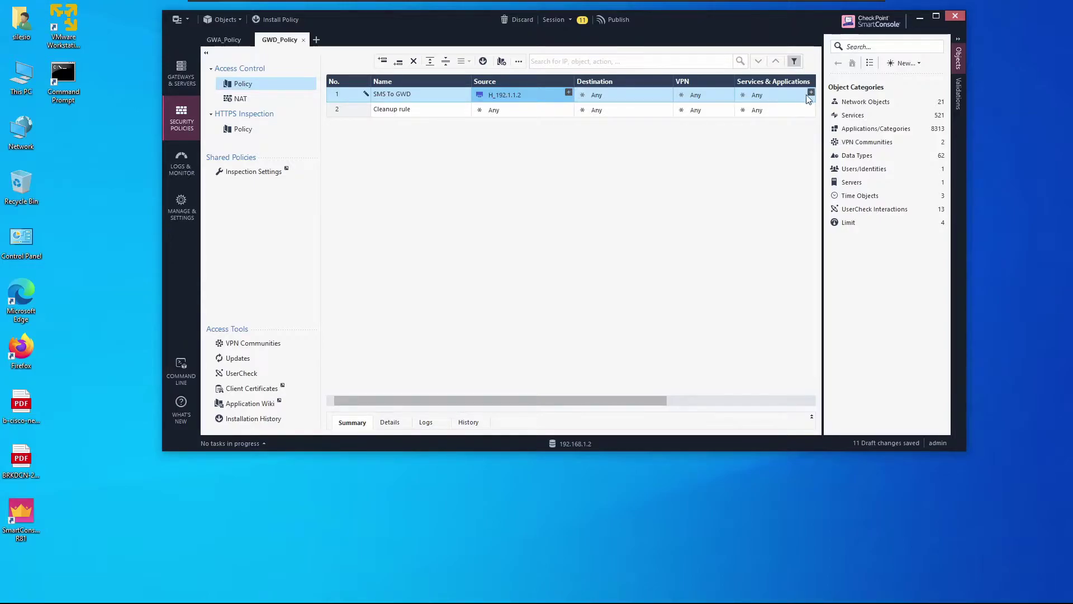
# Set the SMS To GWD rule's action to Accept and the tracking of both rules to Log.
pyautogui.click(959, 39)
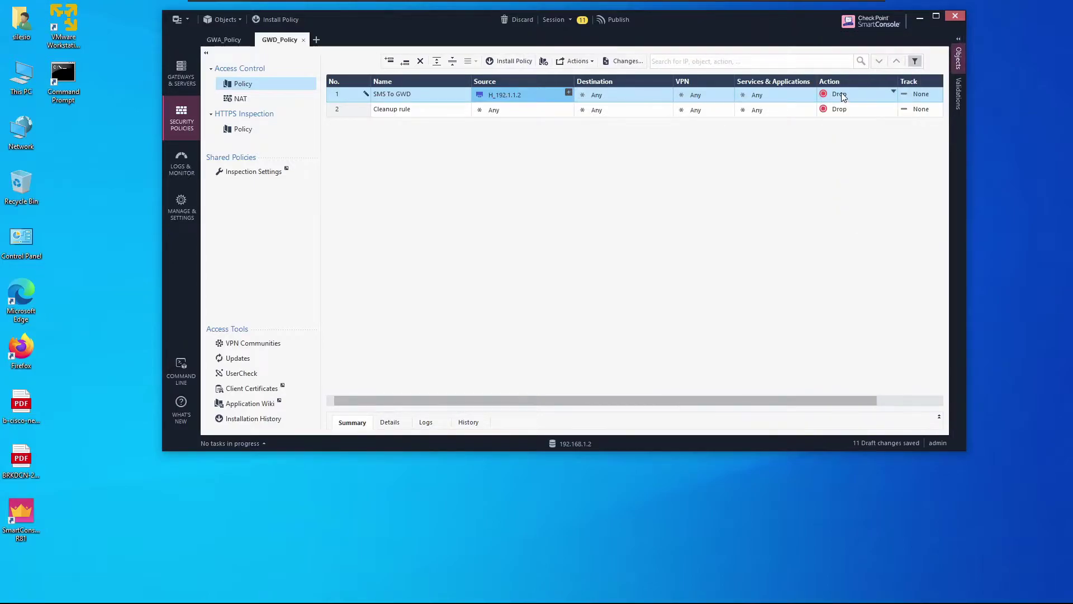
pyautogui.click(843, 98)
pyautogui.click(805, 100)
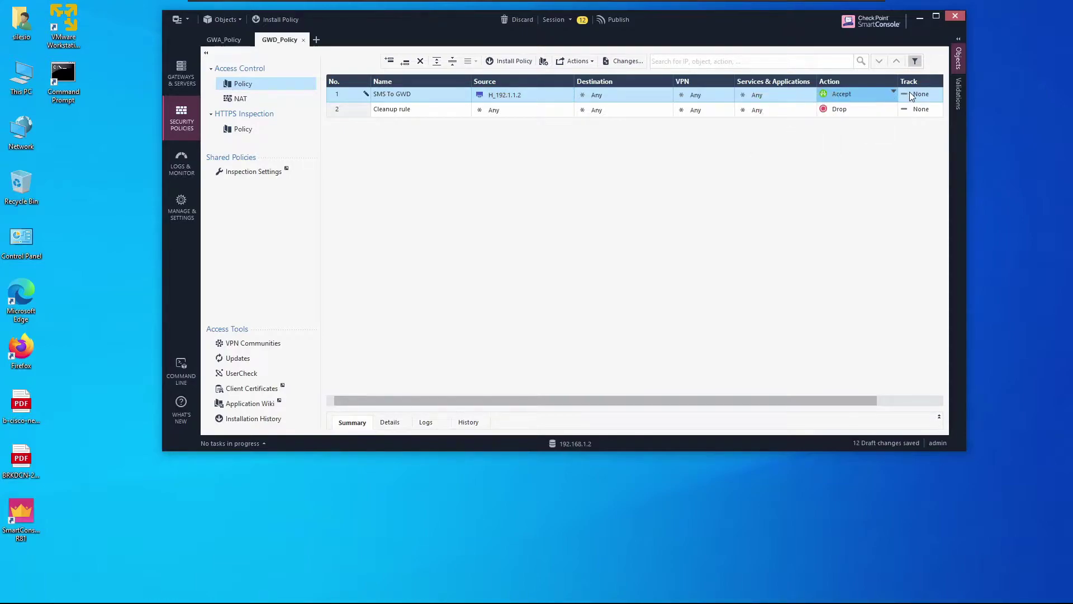
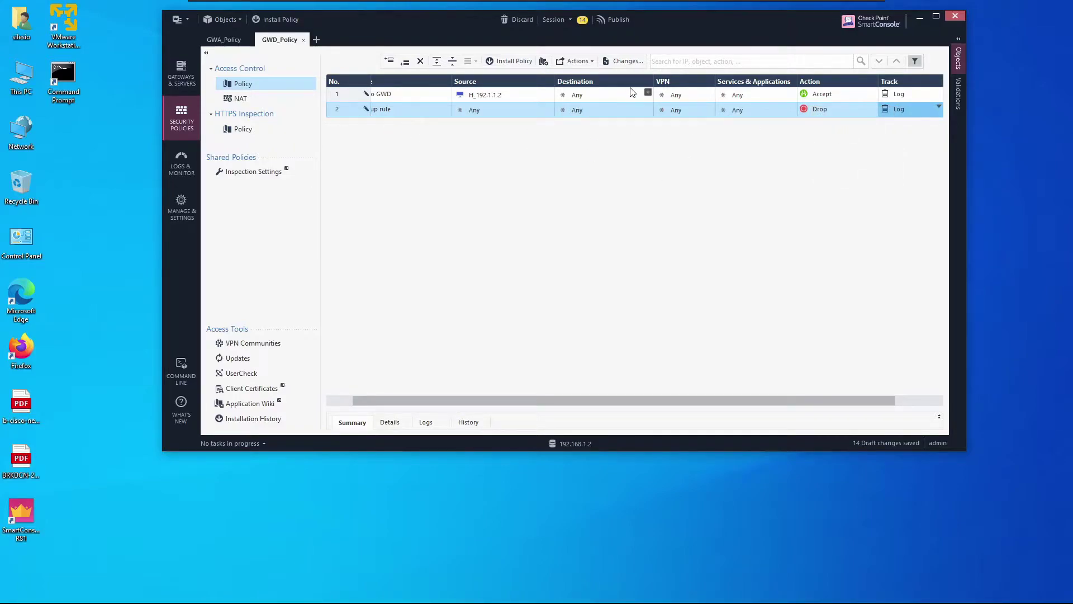
pyautogui.moveTo(654, 82); pyautogui.dragTo(619, 82)
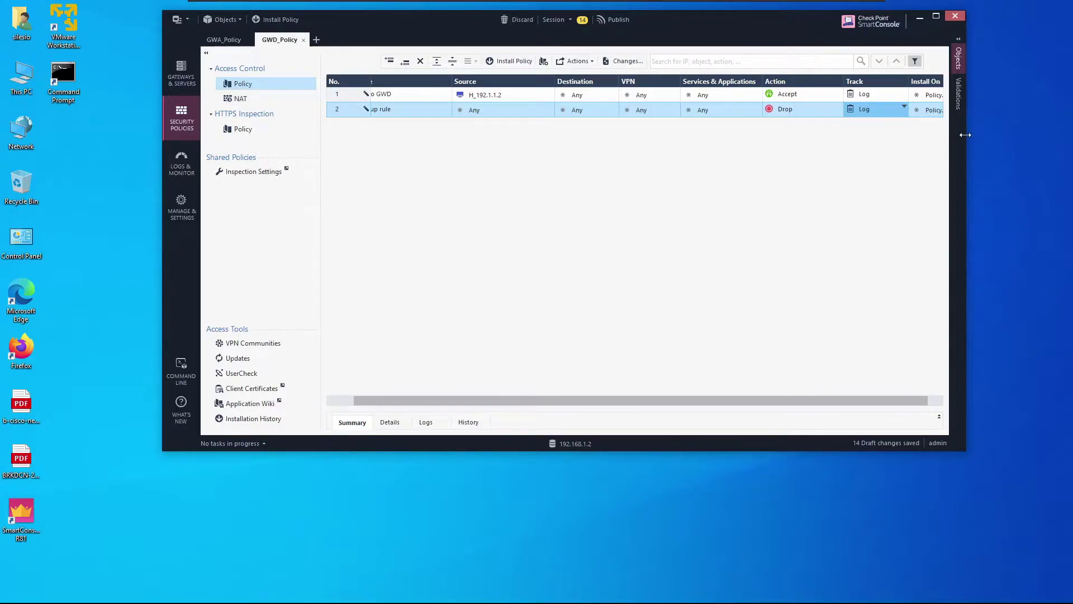
pyautogui.moveTo(965, 135); pyautogui.dragTo(1066, 135)
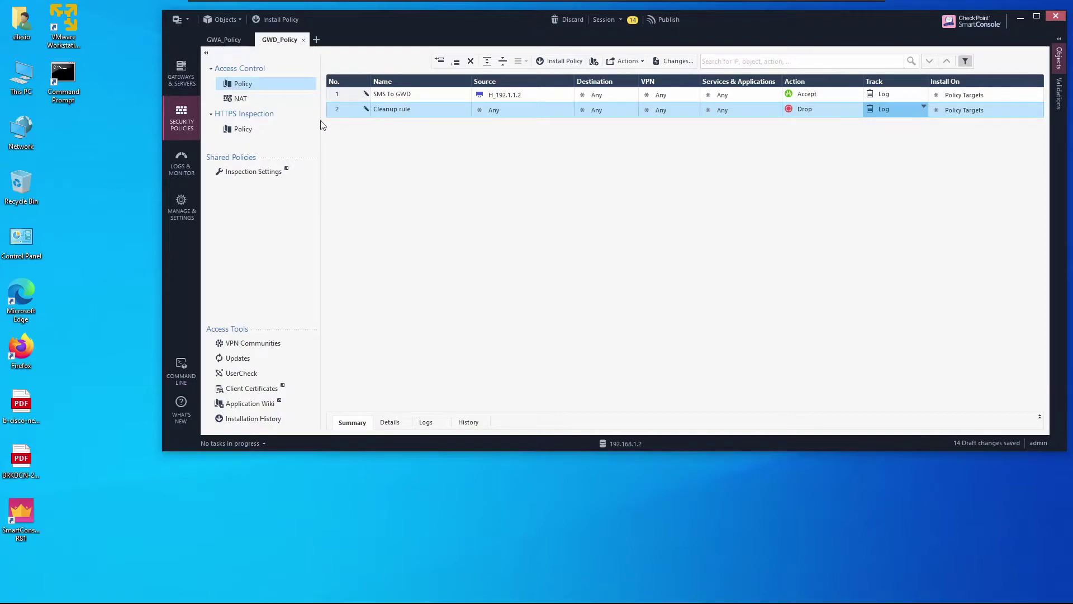
# Add a rule above the Cleanup rule and name it Lan To Internet.
pyautogui.rightClick(347, 108)
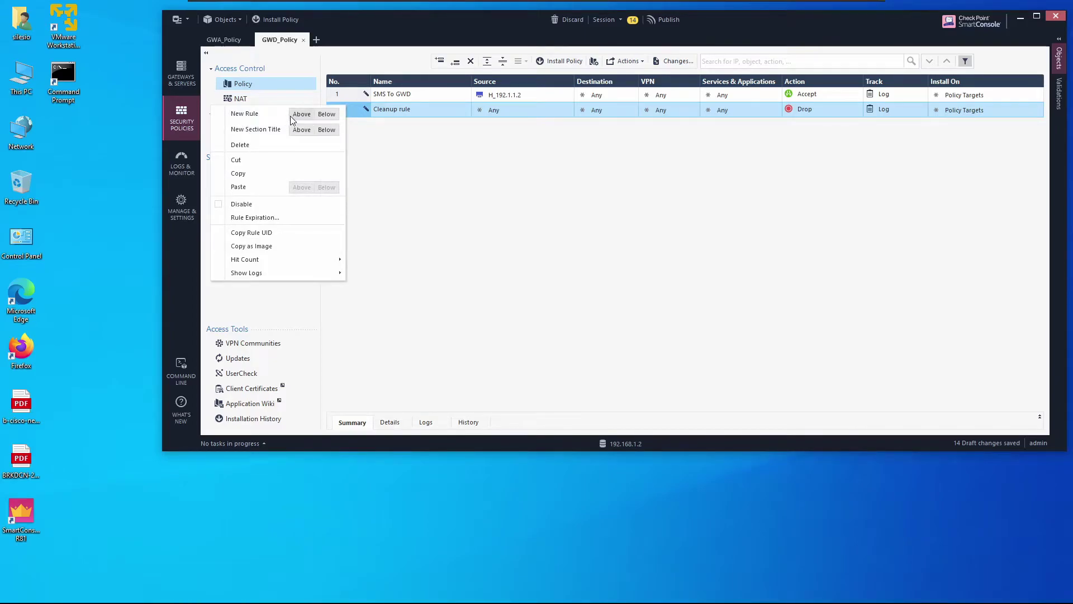
pyautogui.click(301, 114)
pyautogui.click(392, 110)
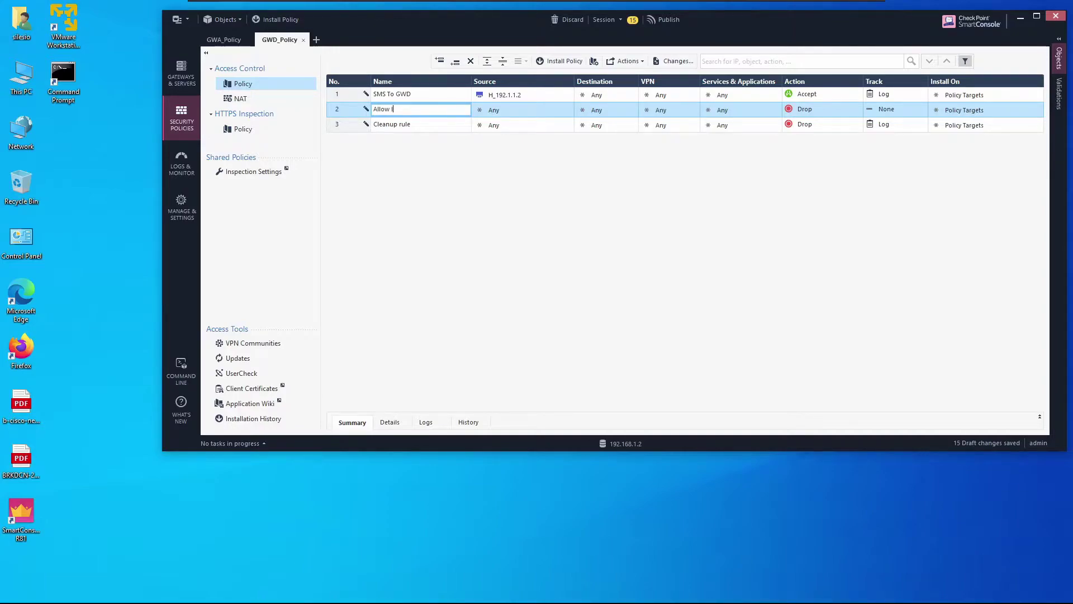
pyautogui.write('Lan To Interne')
# Start a new network object as the Lan To Internet rule's source, named N_192.168.4.0_24 and colored Sea Green.
pyautogui.click(568, 108)
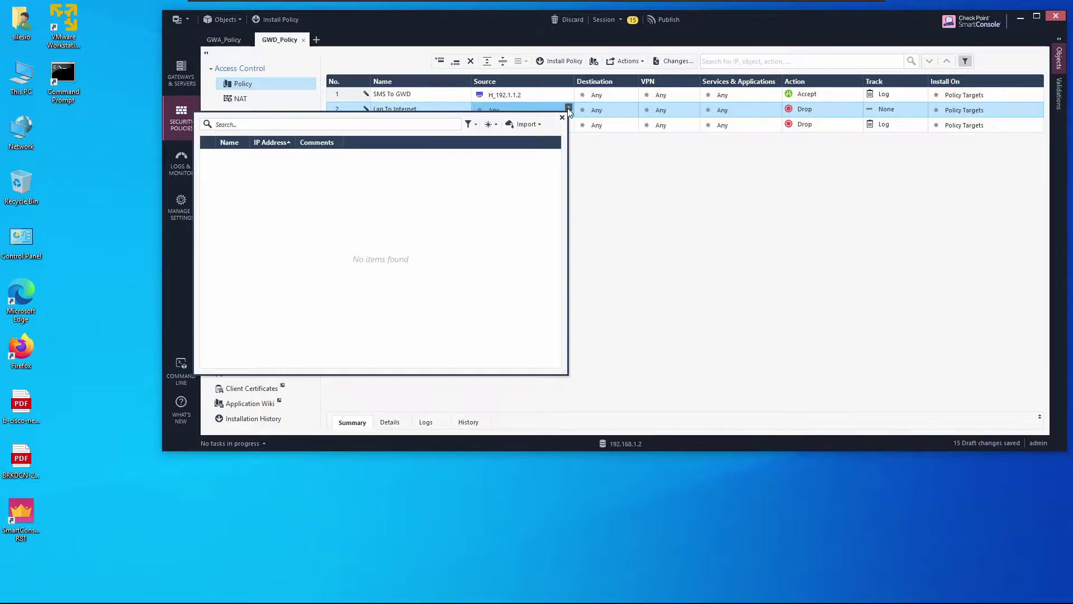
pyautogui.click(489, 124)
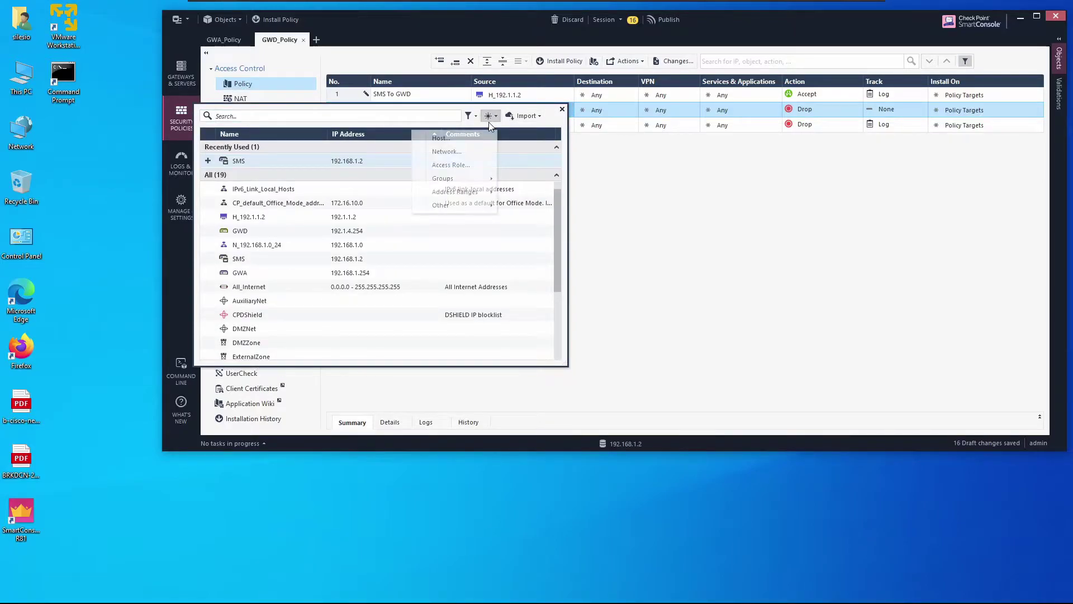
pyautogui.click(461, 151)
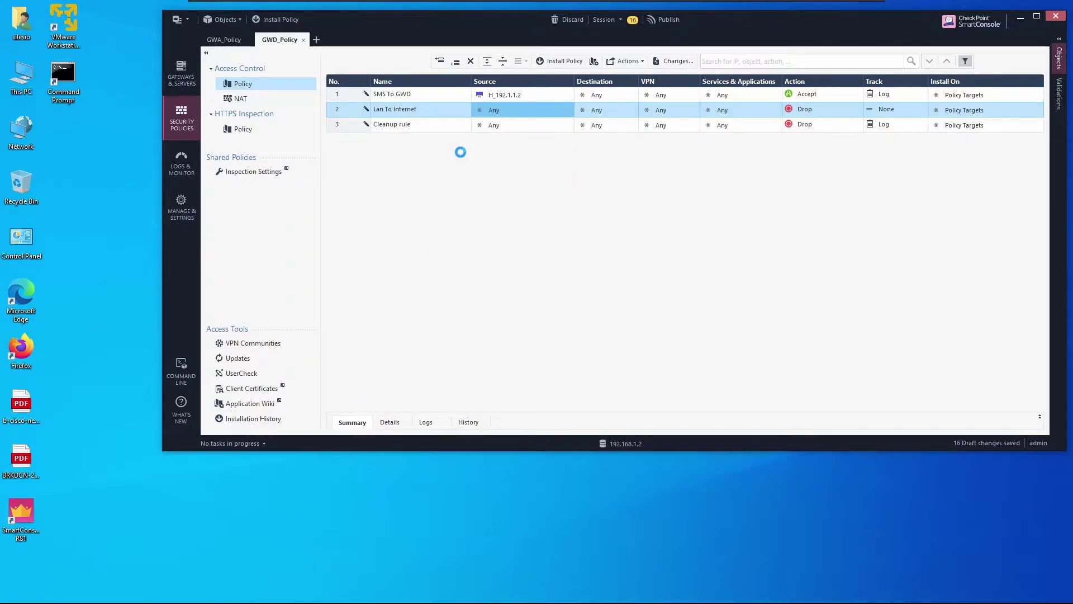
pyautogui.write('N_')
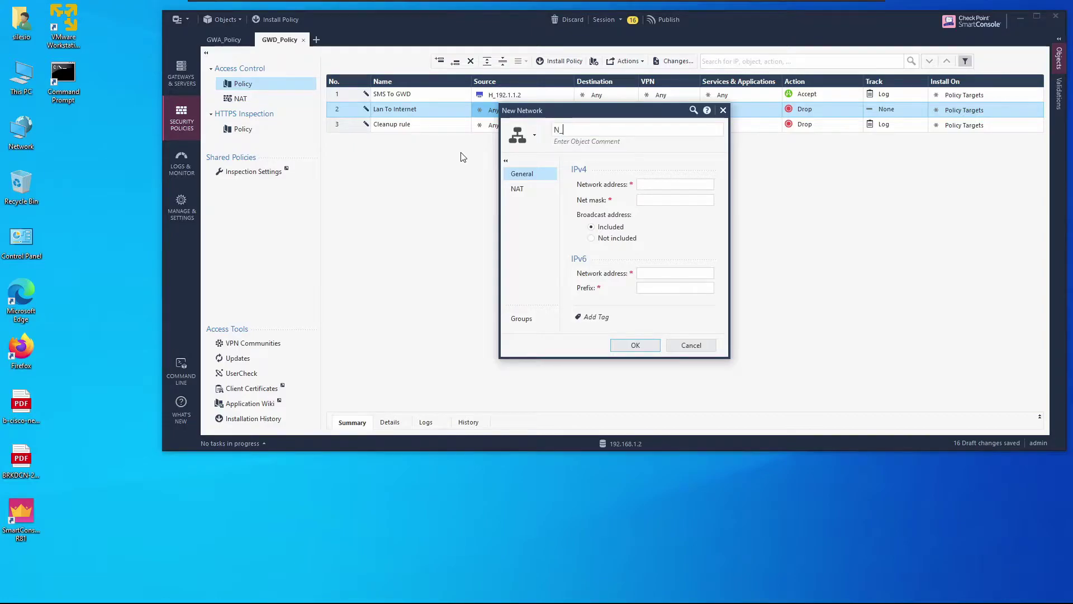
pyautogui.write('192.168.4.0_24')
pyautogui.click(534, 136)
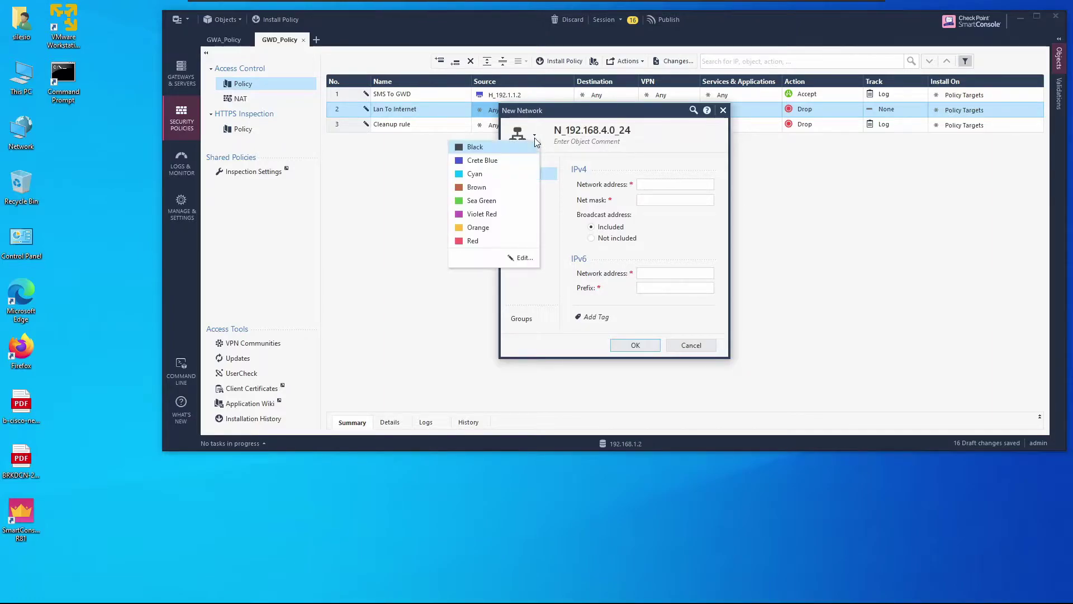
pyautogui.click(496, 201)
# Set the network's IPv4 address to 192.168.4.0 and its net mask to 255.255.255.0.
pyautogui.click(675, 184)
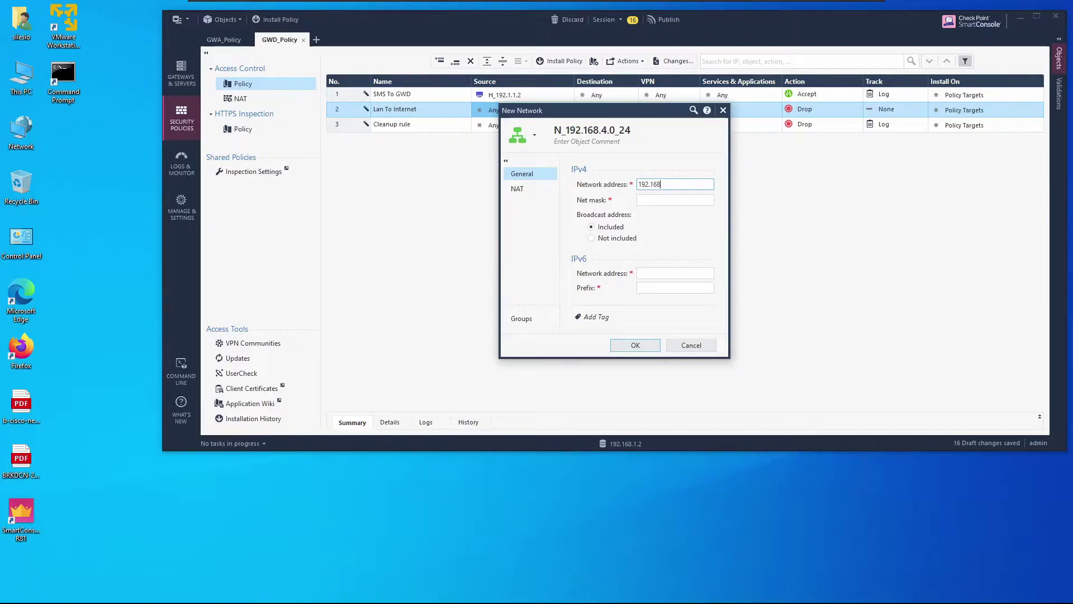
pyautogui.write('192.168.4.0')
pyautogui.press('Tab')
pyautogui.write('255.255.')
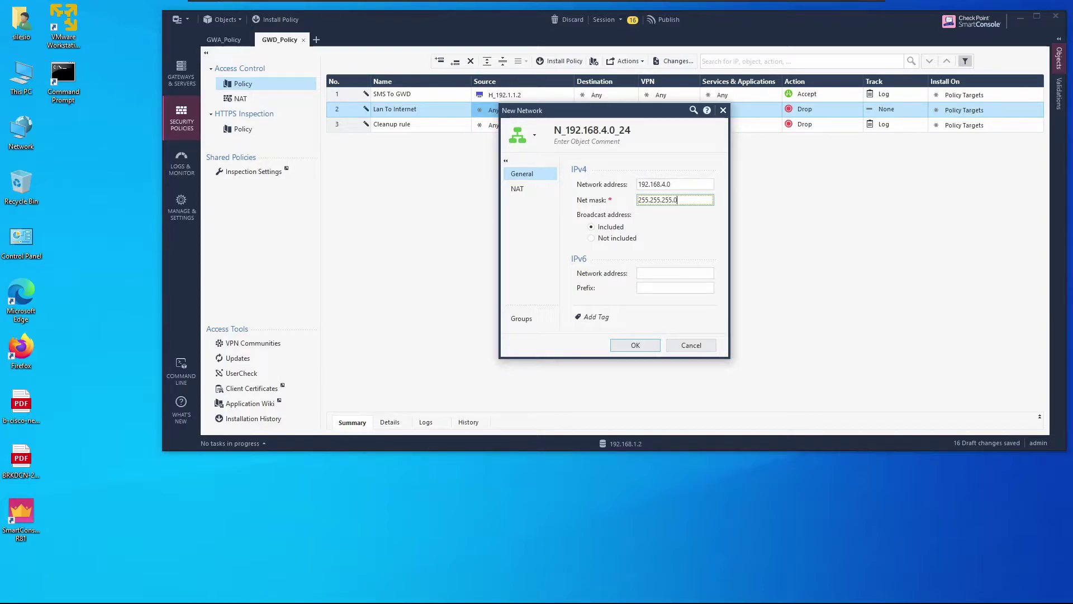
# Enable automatic address translation rules for the network, installed on gateway GWD, and save the object as the rule's source.
pyautogui.click(525, 188)
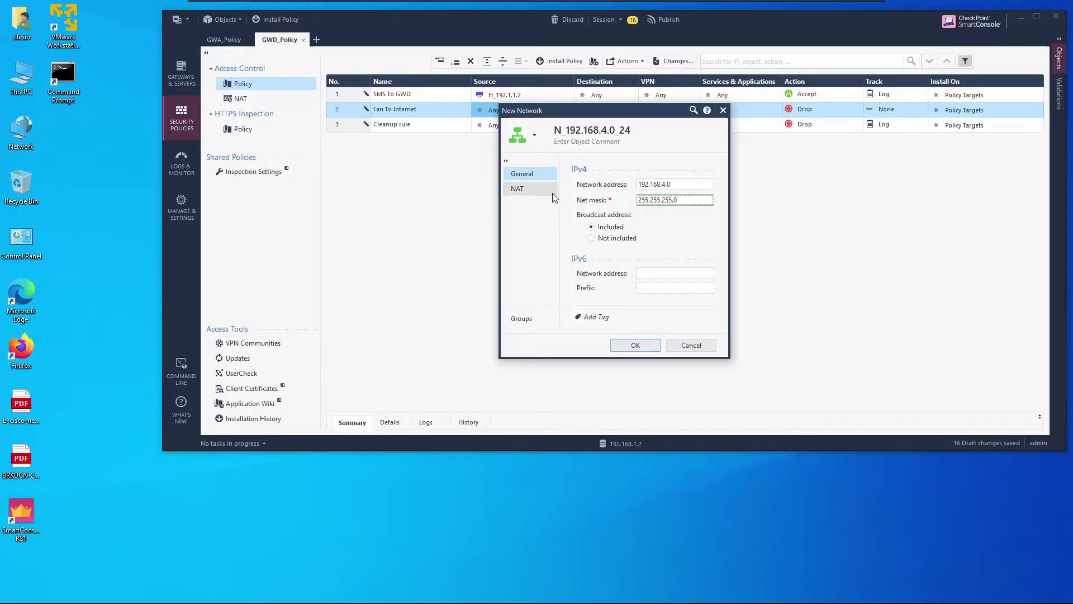
pyautogui.click(606, 183)
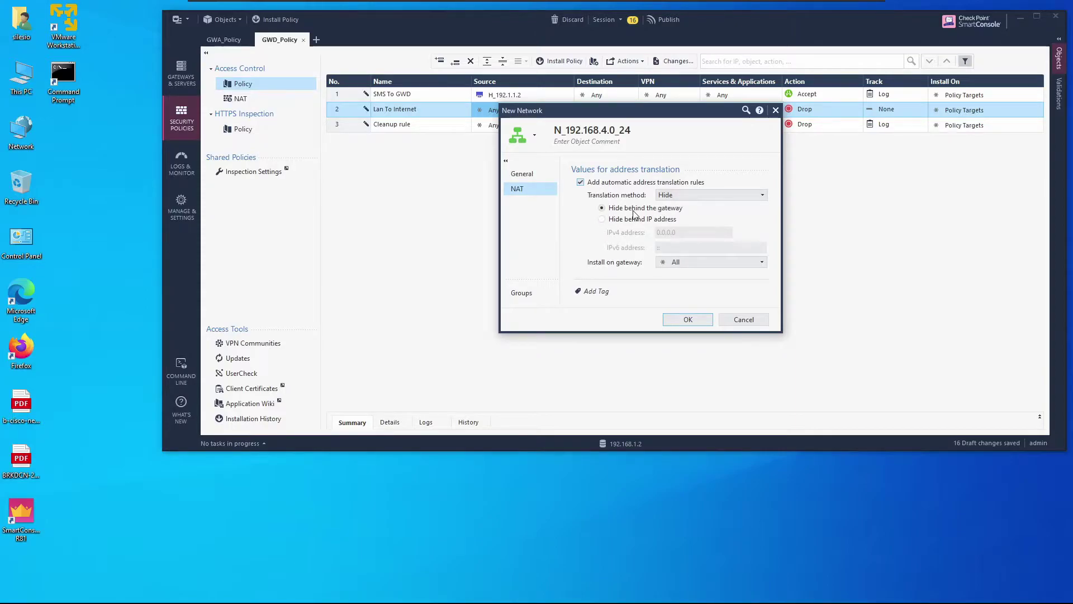
pyautogui.click(686, 262)
pyautogui.click(676, 289)
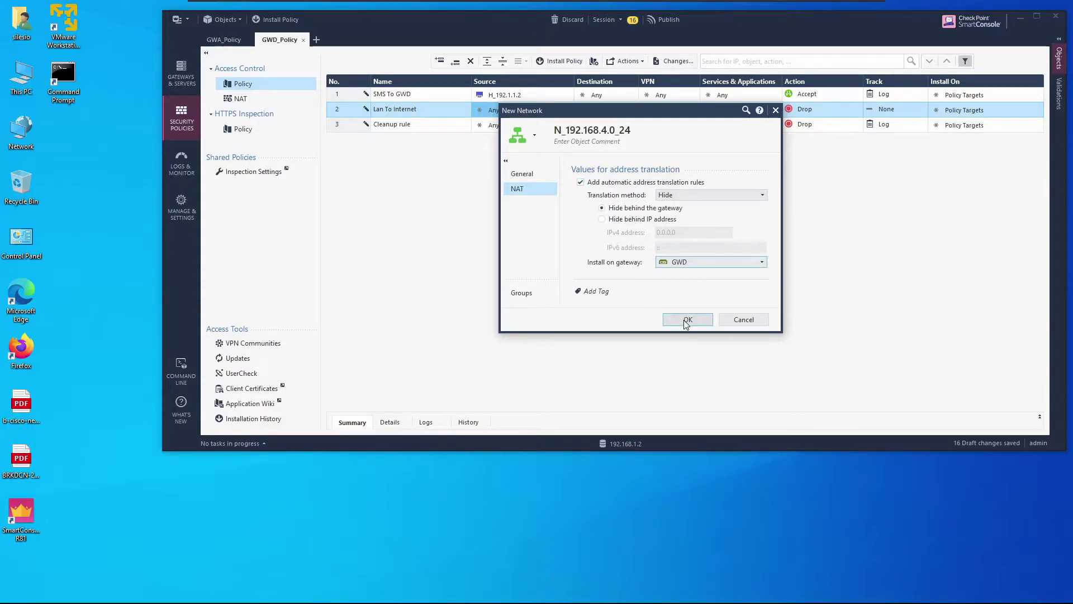
pyautogui.click(683, 319)
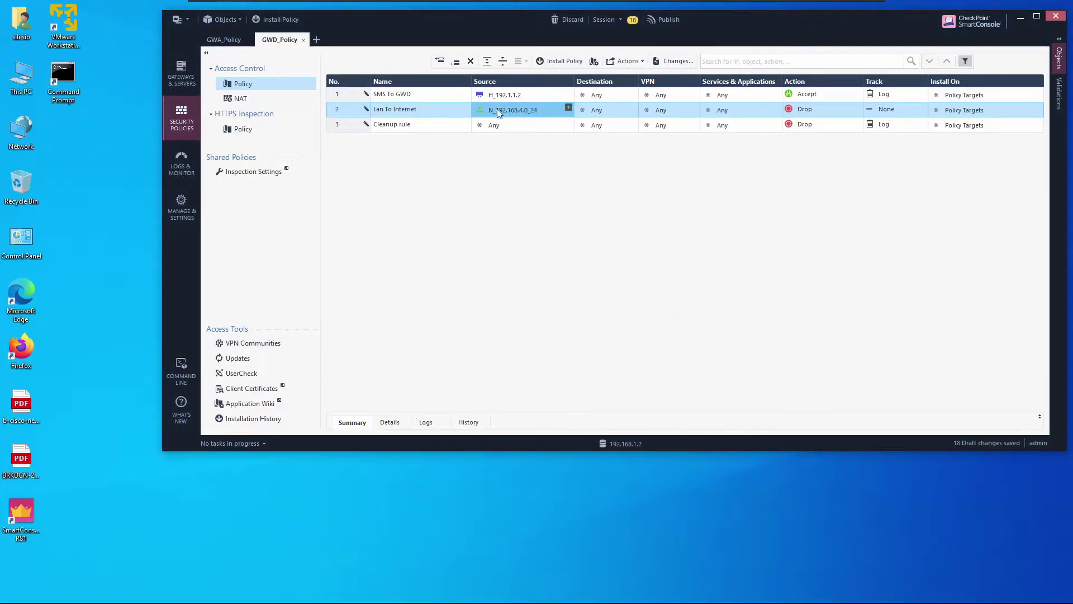
# Set the Lan To Internet rule's action to Accept and its services to http and https.
pyautogui.click(784, 111)
pyautogui.click(728, 119)
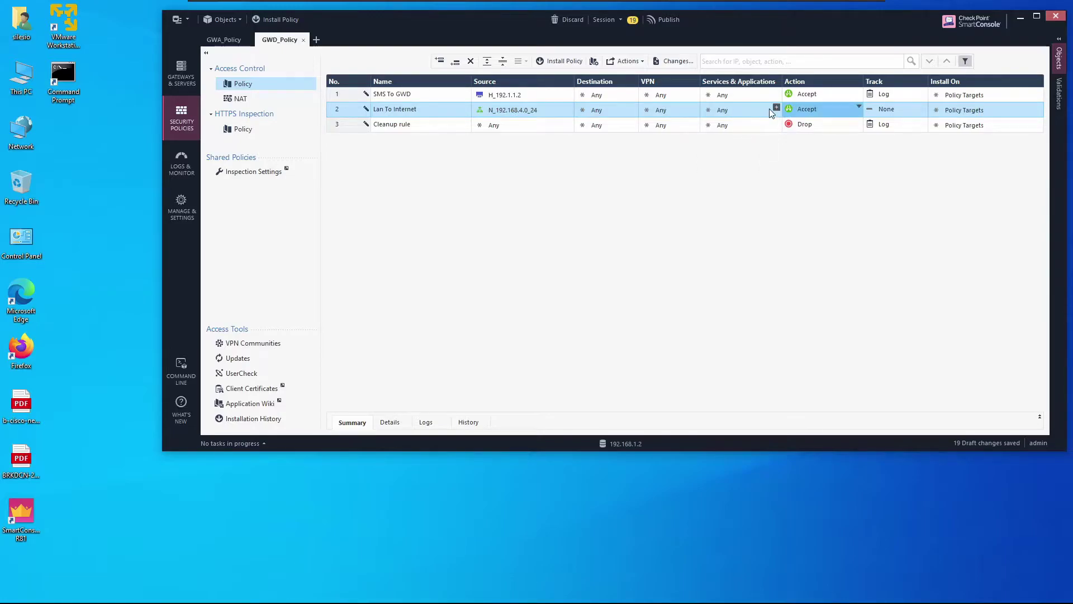
pyautogui.click(775, 108)
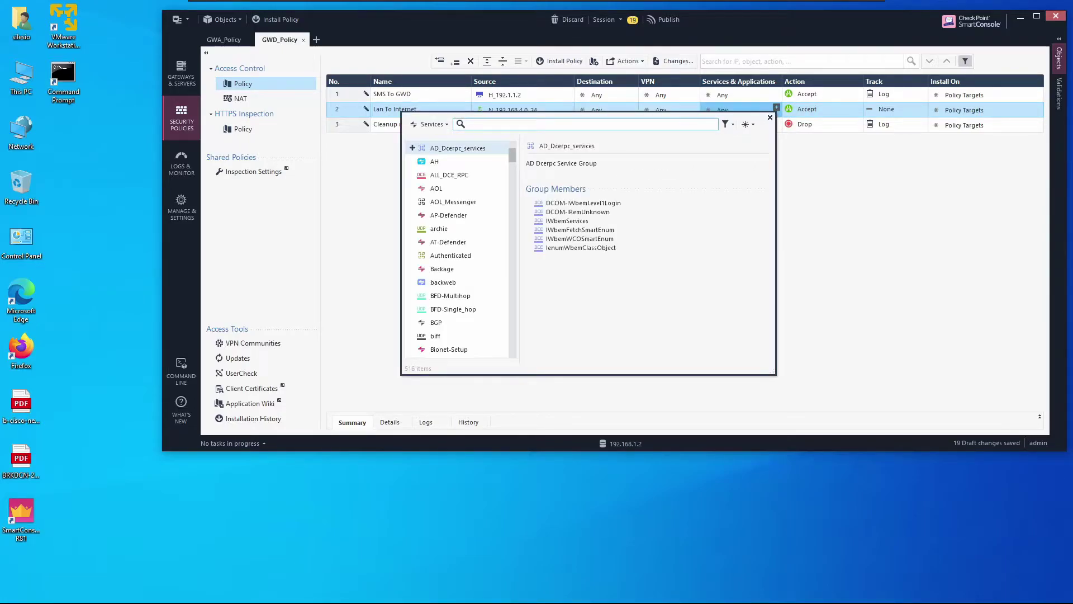
pyautogui.write('http')
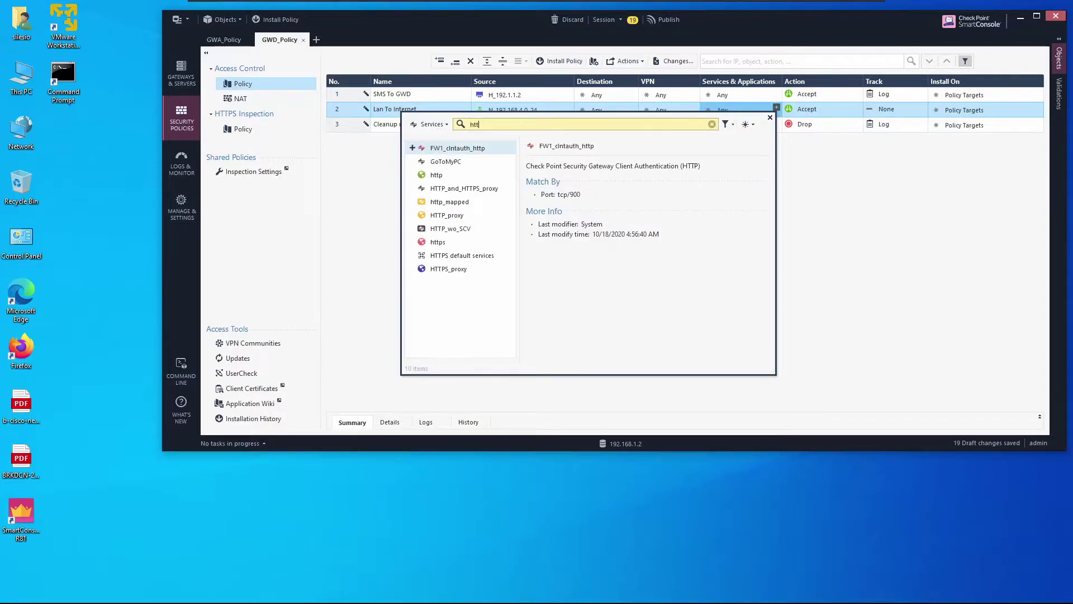
pyautogui.click(413, 176)
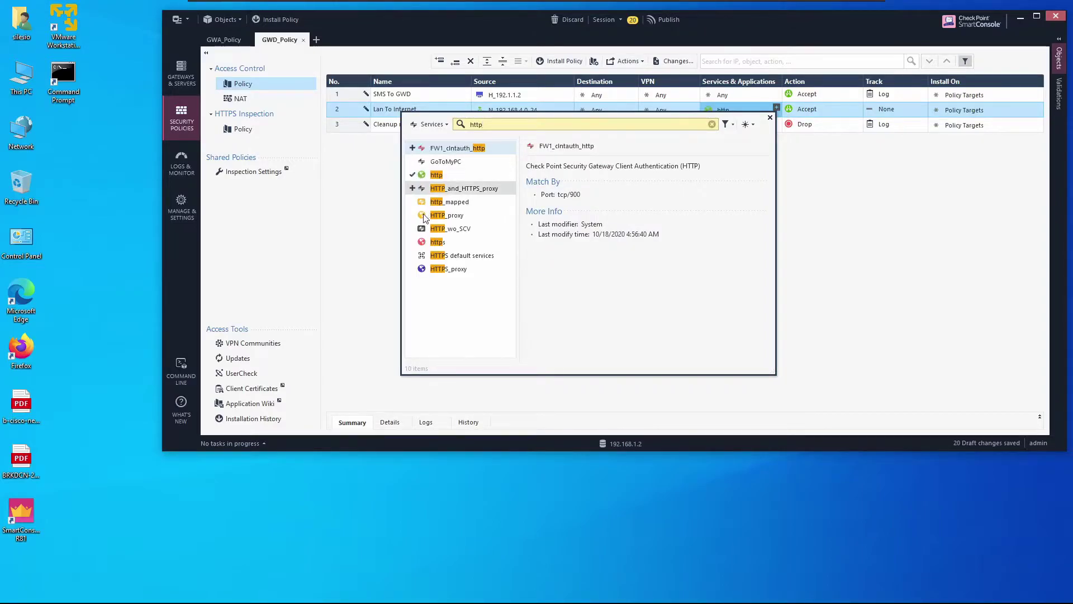
pyautogui.click(413, 242)
pyautogui.click(819, 199)
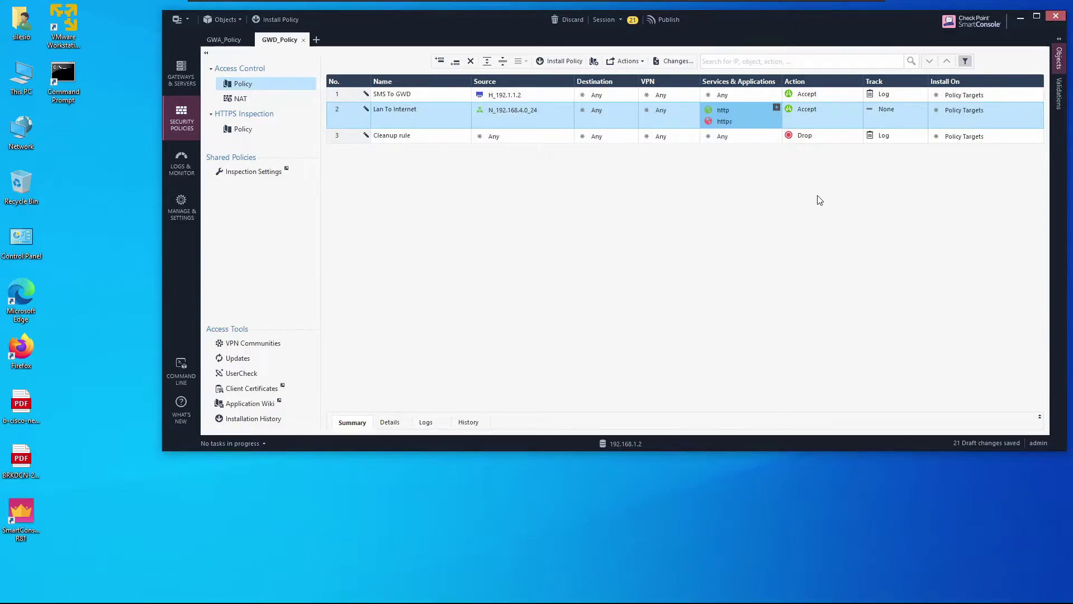
# Set the Lan To Internet rule's tracking to Log, and publish the changes and install GWD_Policy.
pyautogui.rightClick(884, 115)
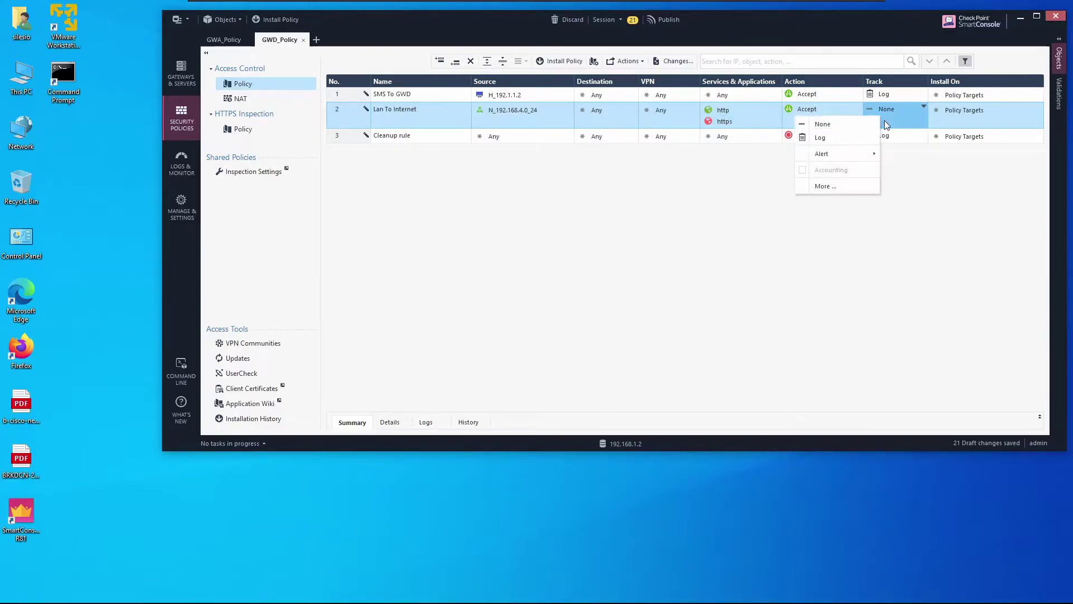
pyautogui.click(821, 136)
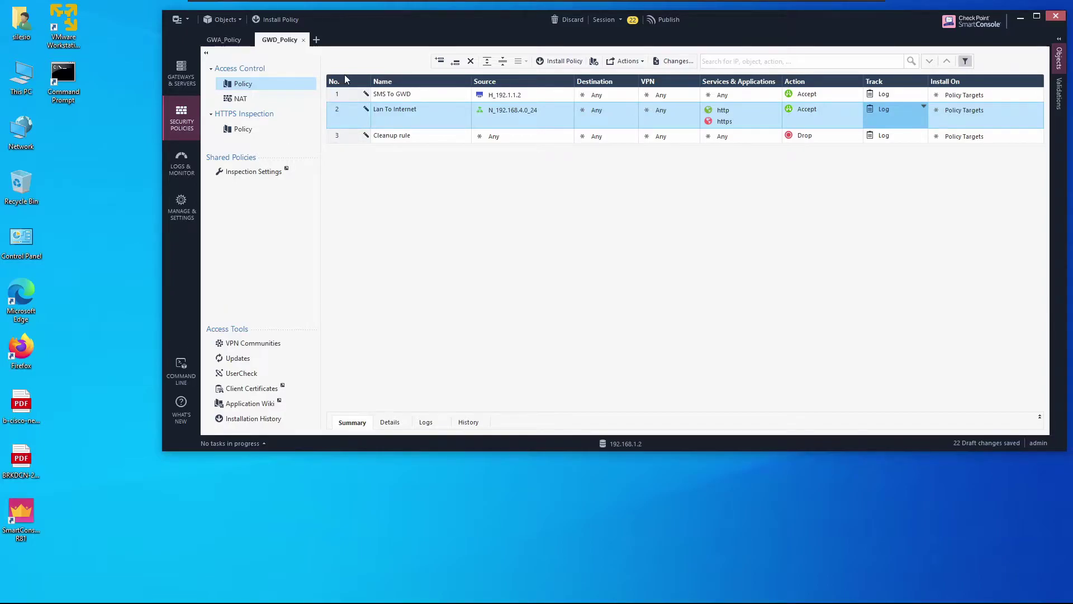
pyautogui.click(557, 60)
pyautogui.click(653, 304)
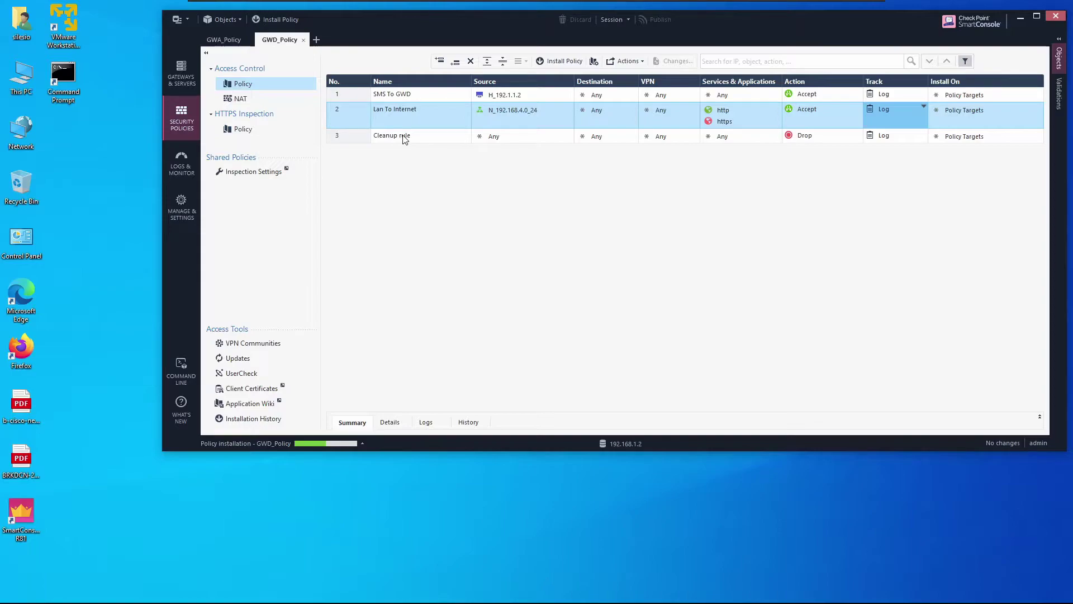
# In GWA_Policy, add a rule above Lan To Internet and name it GWD To SMS.
pyautogui.click(226, 41)
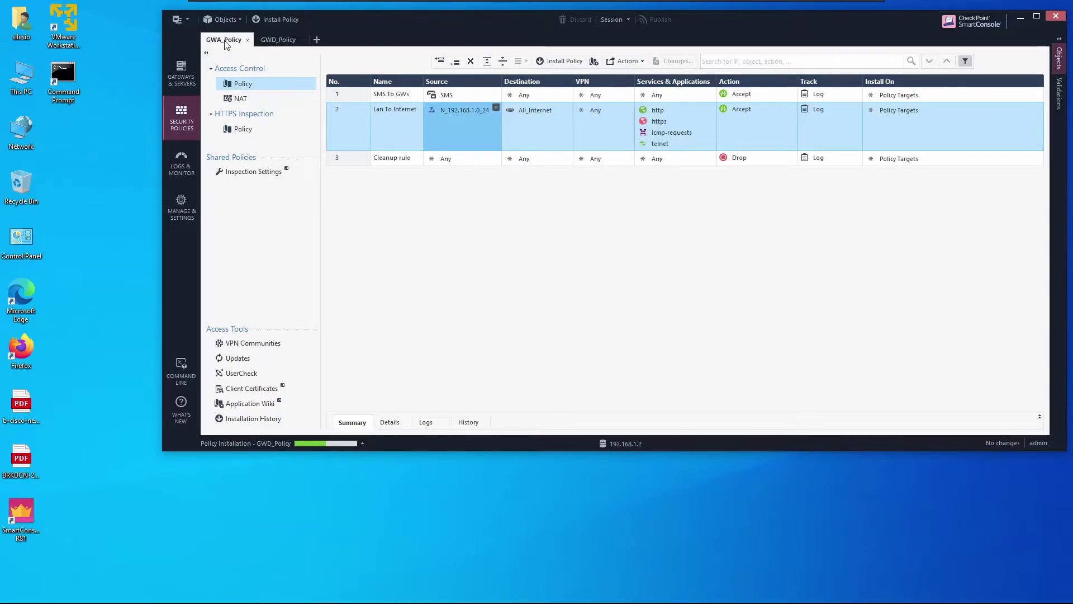
pyautogui.click(346, 109)
pyautogui.rightClick(358, 114)
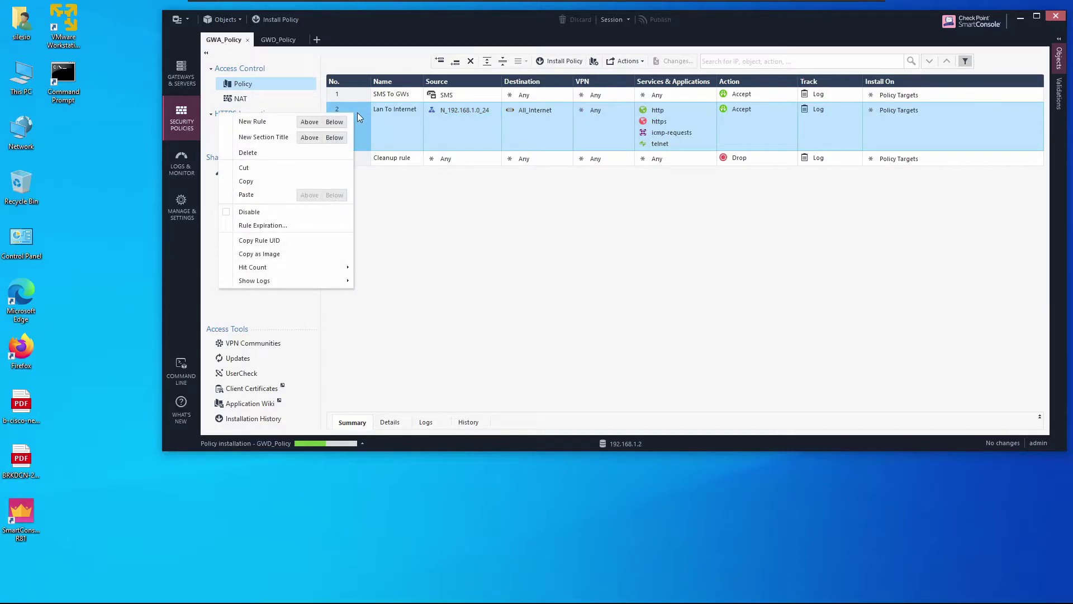
pyautogui.click(309, 124)
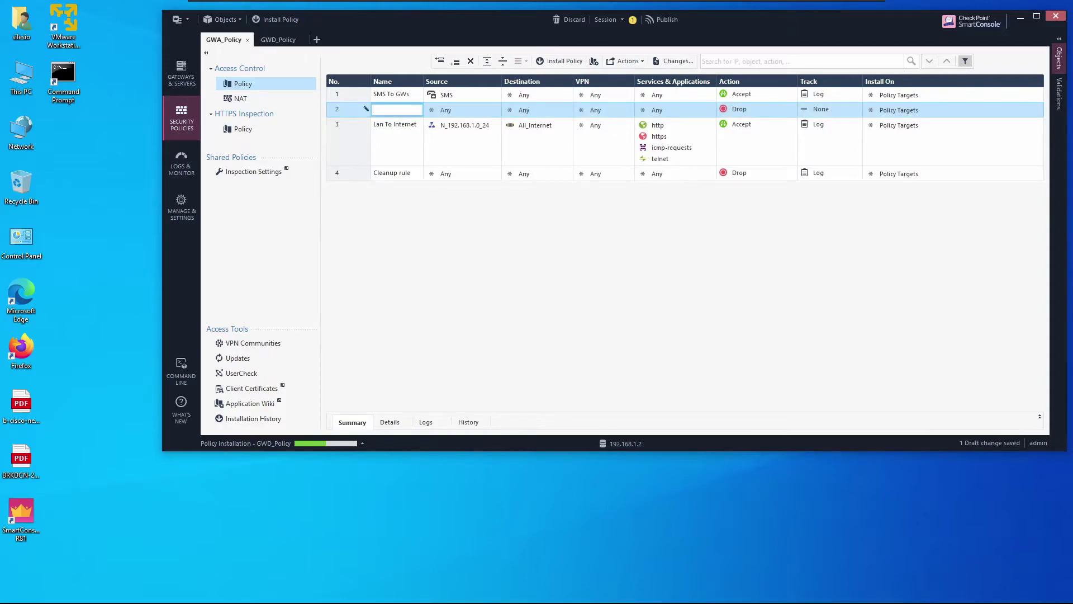
pyautogui.write('GWD ')
pyautogui.write('To SM<S')
# Set the GWD To SMS rule's source to gateway GWD and its destination to host H_192.1.1.2.
pyautogui.click(495, 108)
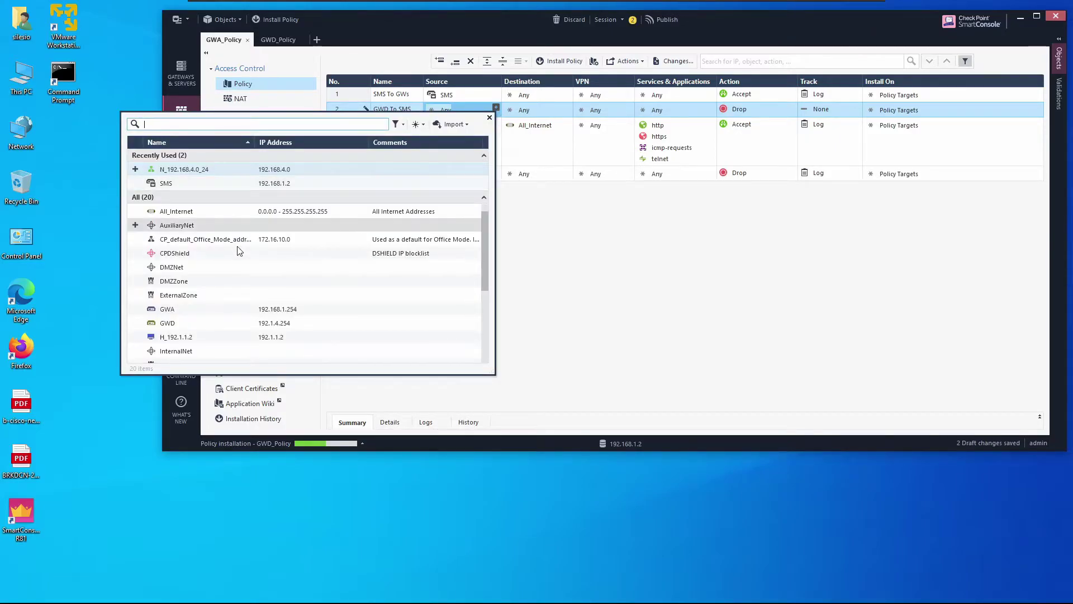
pyautogui.click(135, 322)
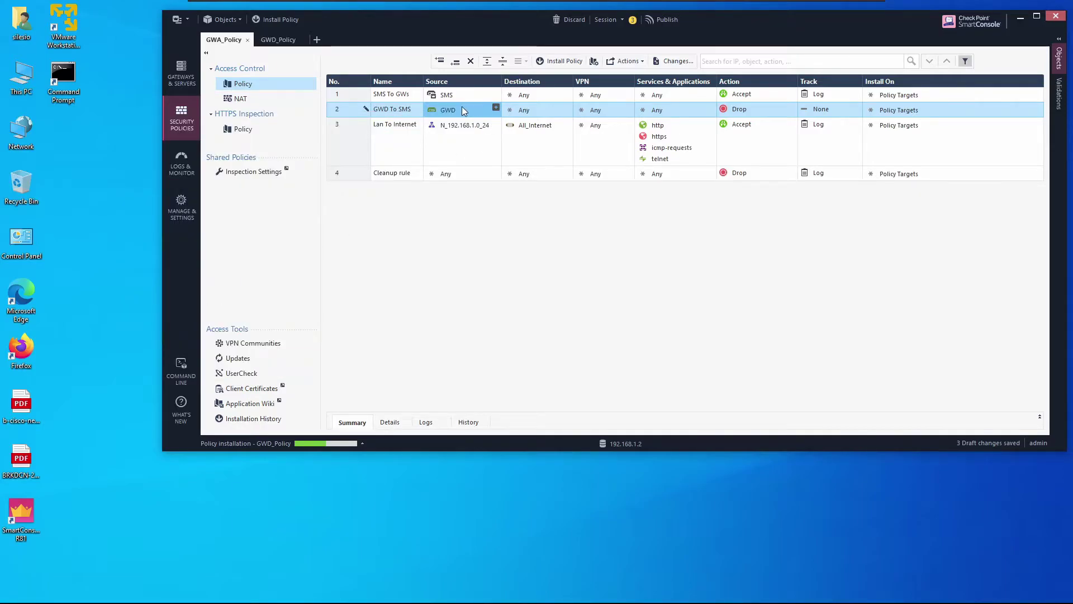
pyautogui.click(566, 106)
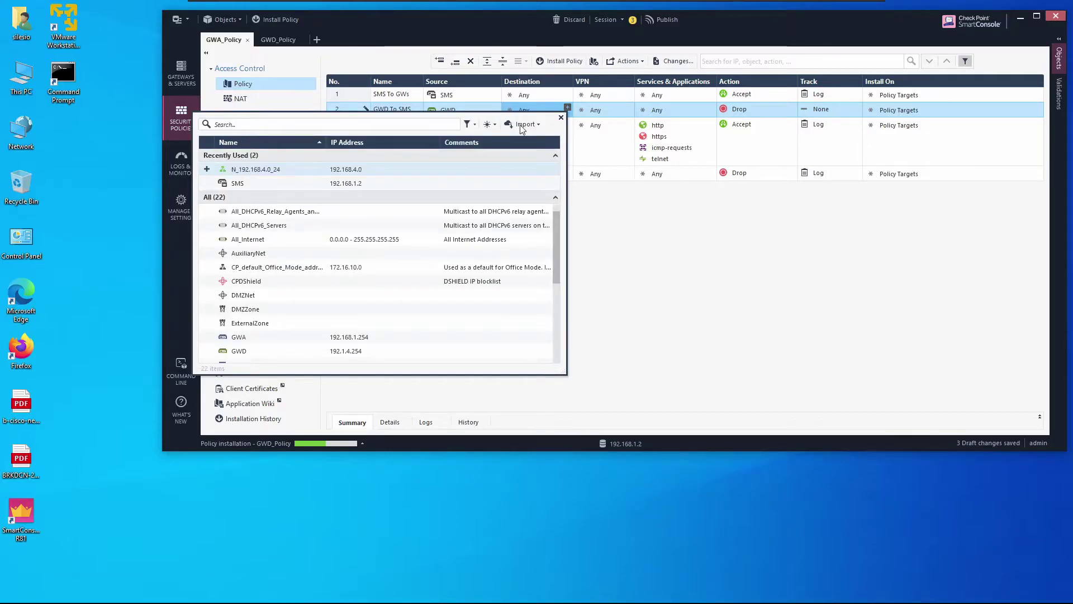
pyautogui.scroll(-2, 293, 306)
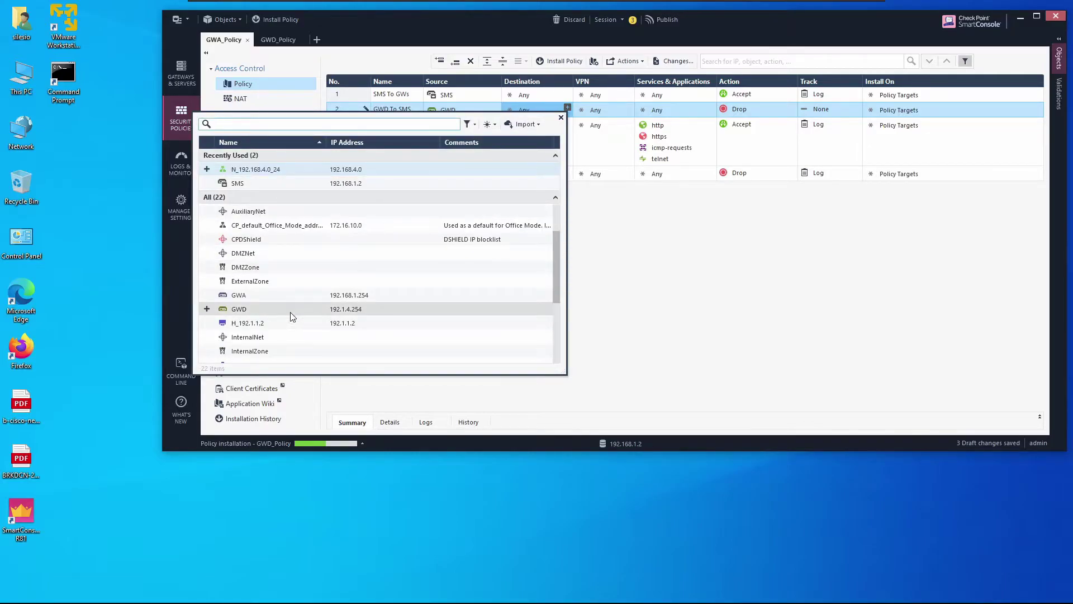
pyautogui.click(258, 324)
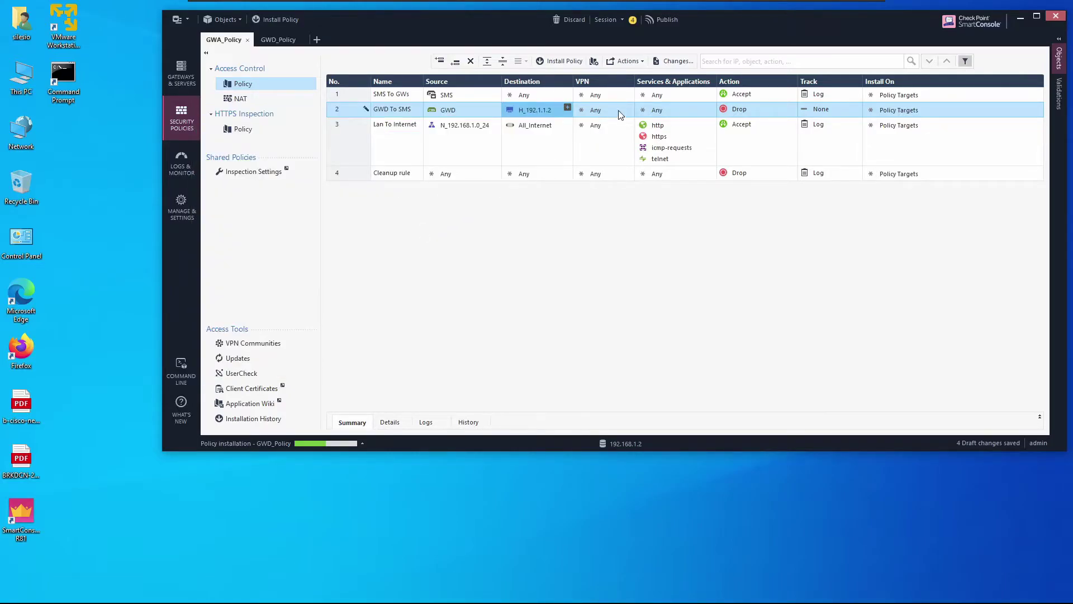
# Set the GWD To SMS rule's action to Accept and its tracking to Log.
pyautogui.click(741, 111)
pyautogui.click(741, 110)
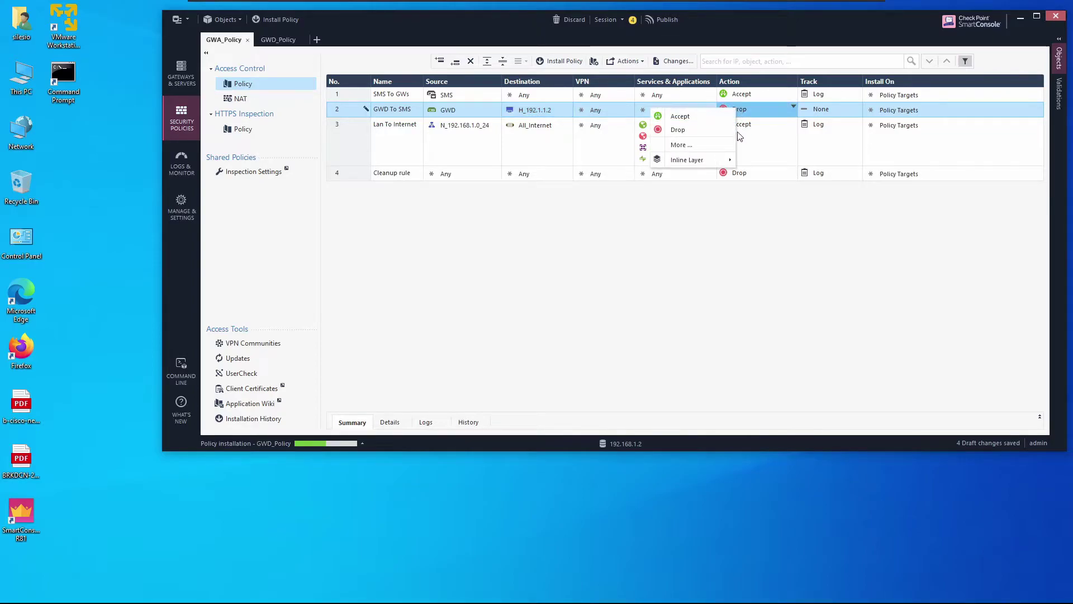
pyautogui.click(686, 120)
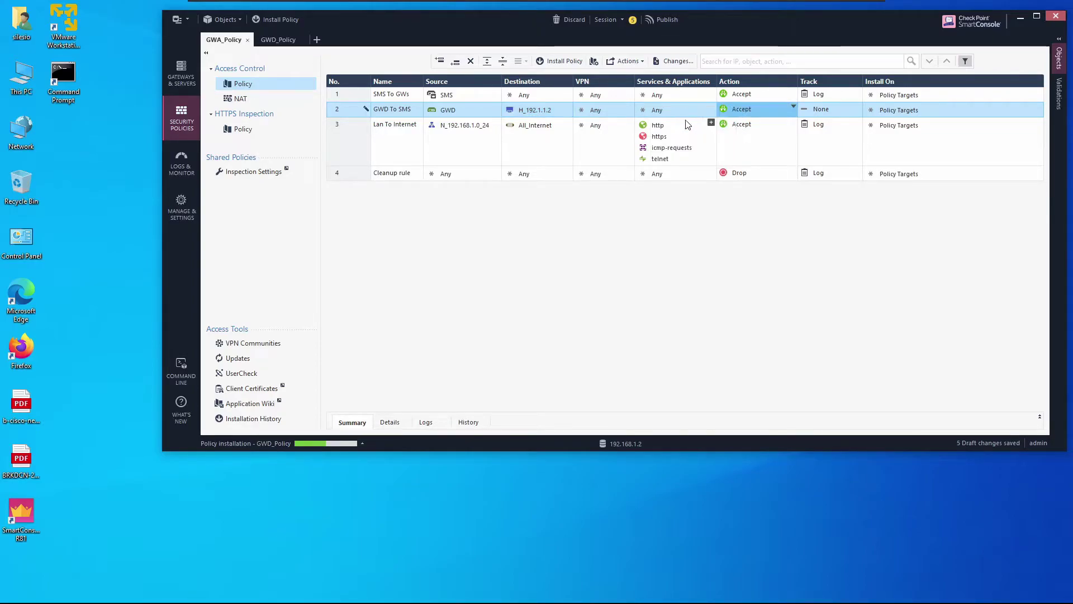
pyautogui.click(817, 110)
pyautogui.click(778, 129)
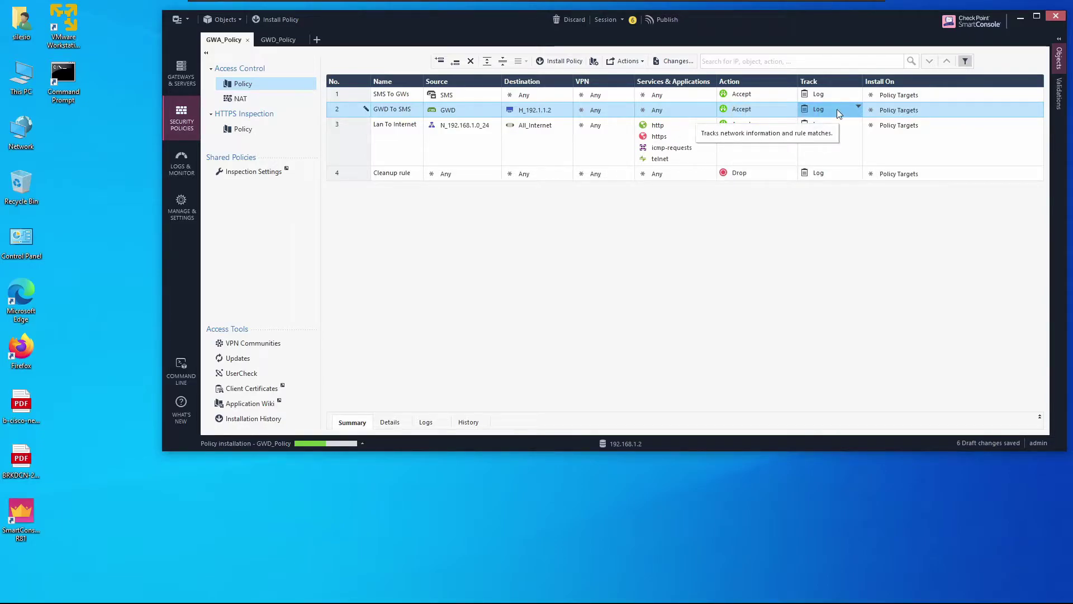
# Publish the changes and install GWA_Policy on gateway GWA.
pyautogui.click(553, 61)
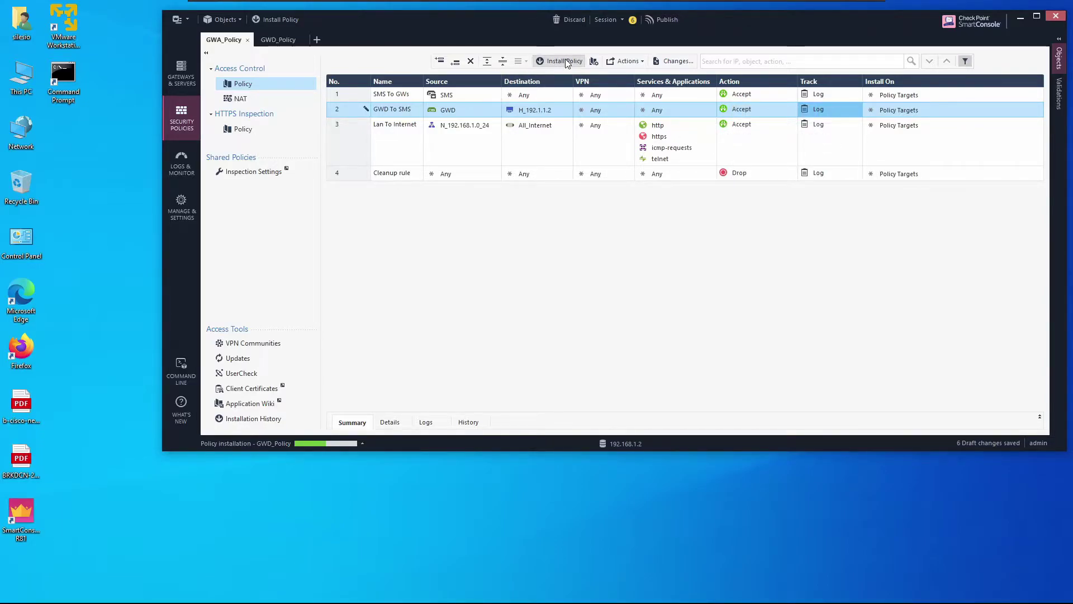
pyautogui.click(661, 305)
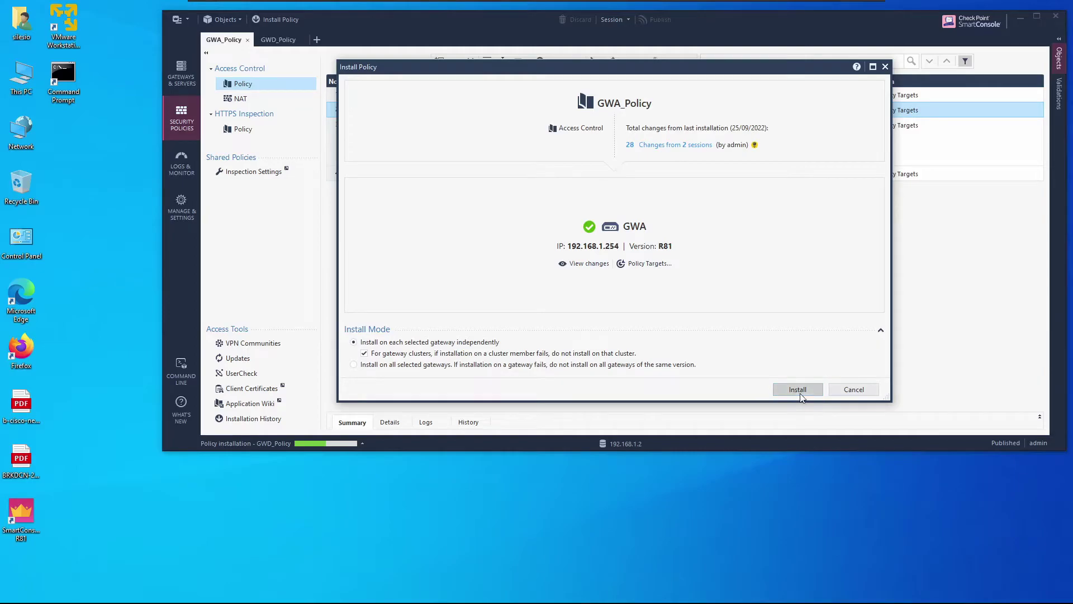
pyautogui.click(800, 394)
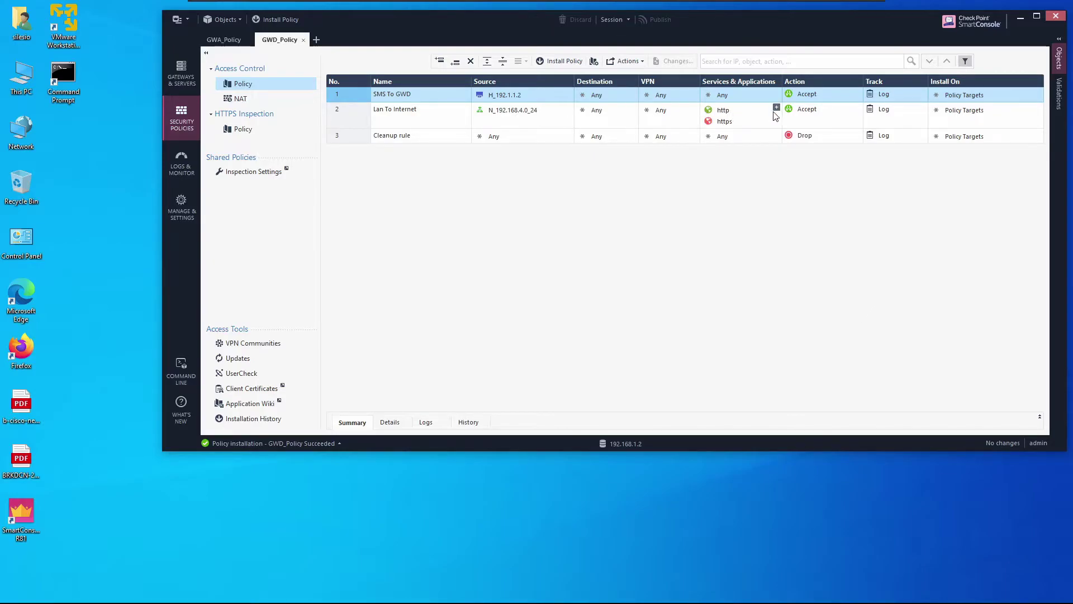
# In GWD_Policy, add the telnet service to the Lan To Internet rule.
pyautogui.click(776, 107)
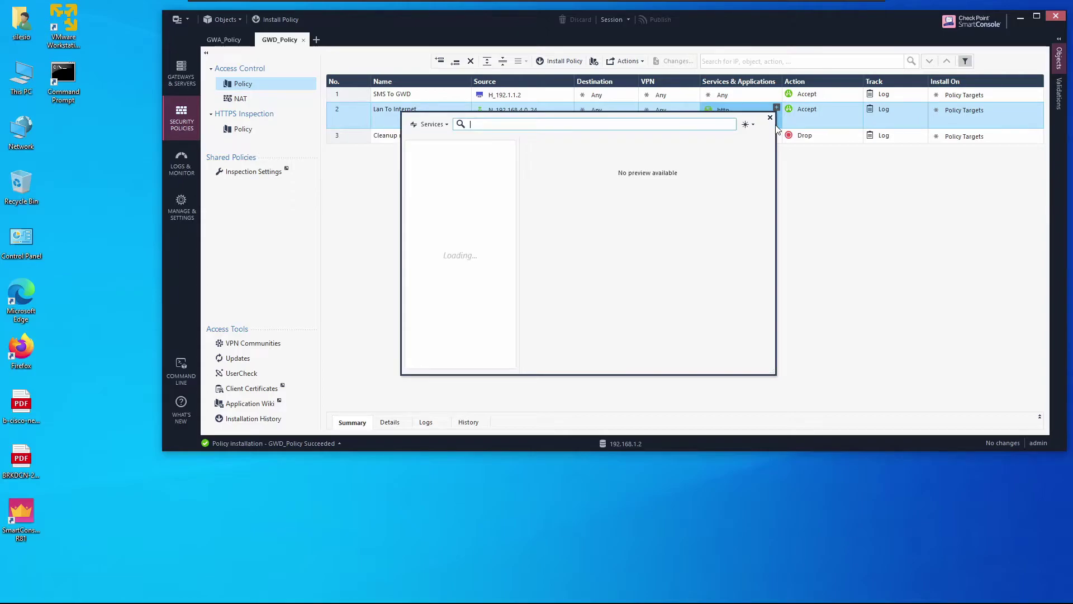
pyautogui.write('telnet')
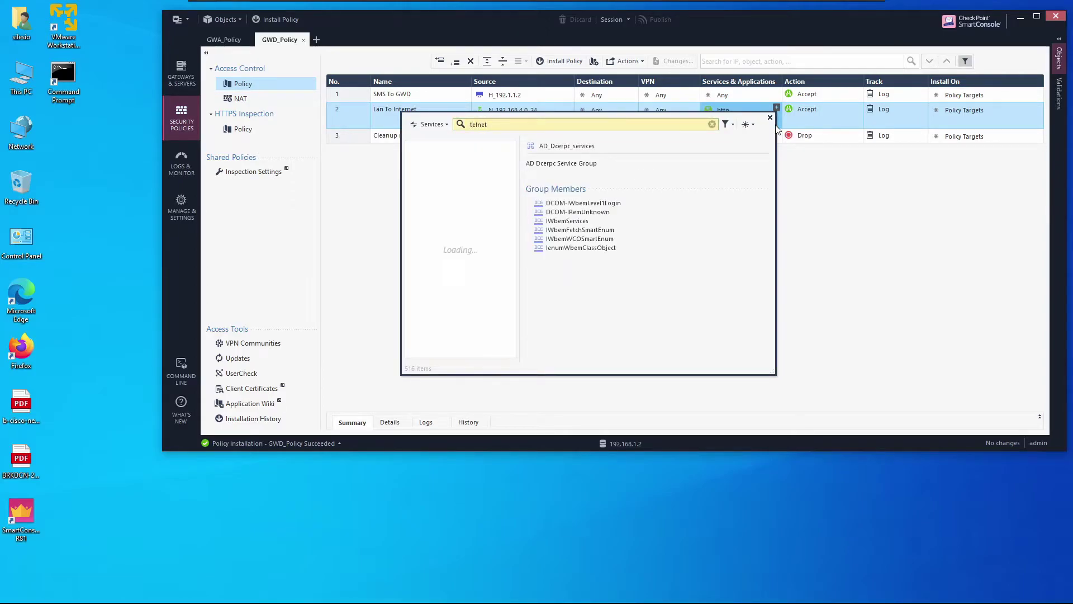
pyautogui.doubleClick(474, 163)
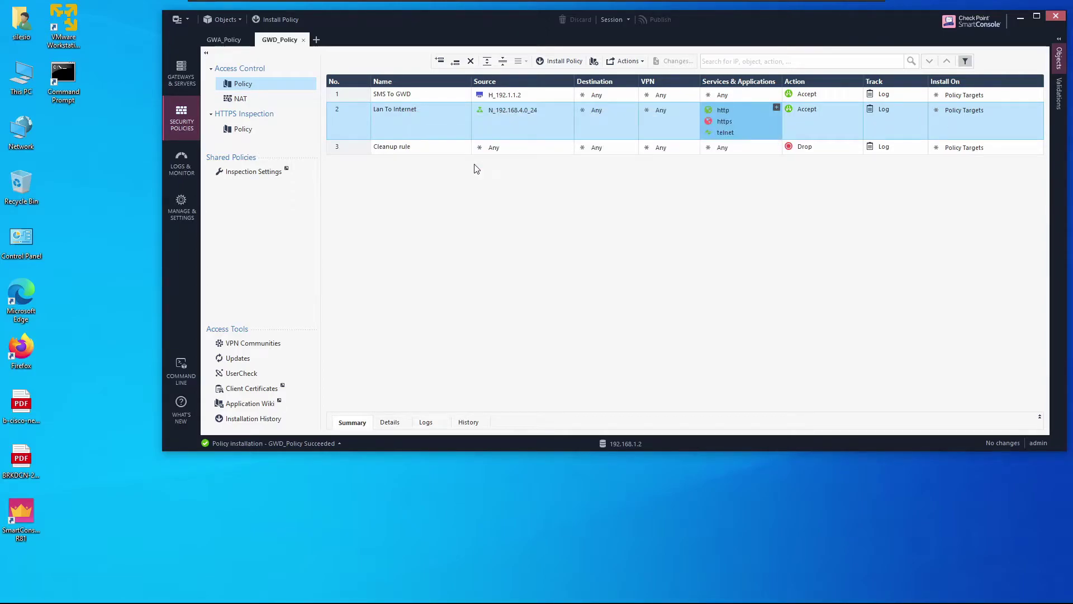
# Publish the telnet change and install GWD_Policy on gateway GWD.
pyautogui.click(562, 63)
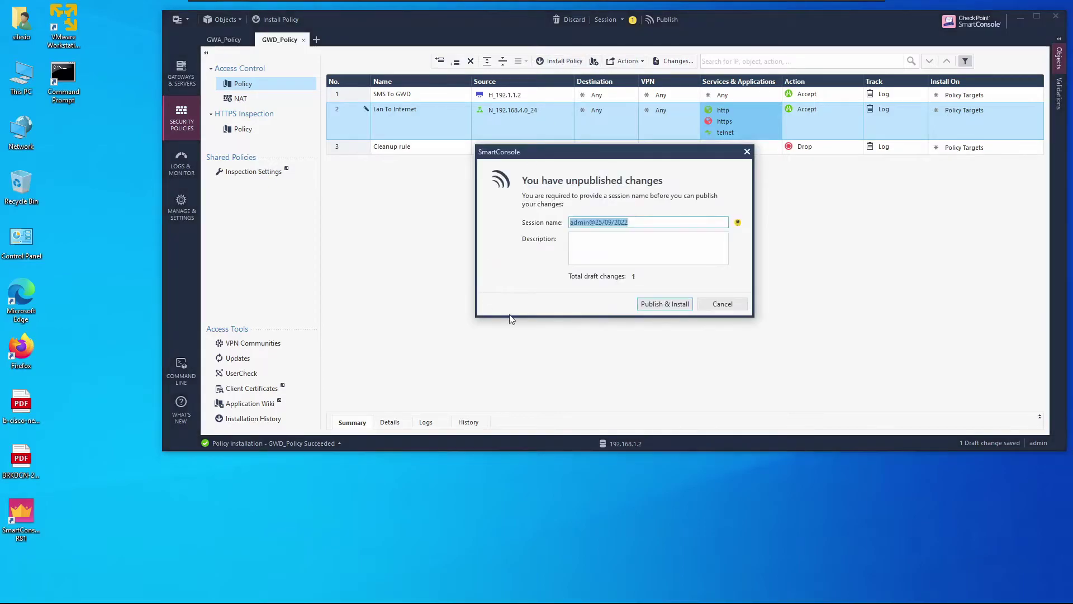
pyautogui.click(659, 305)
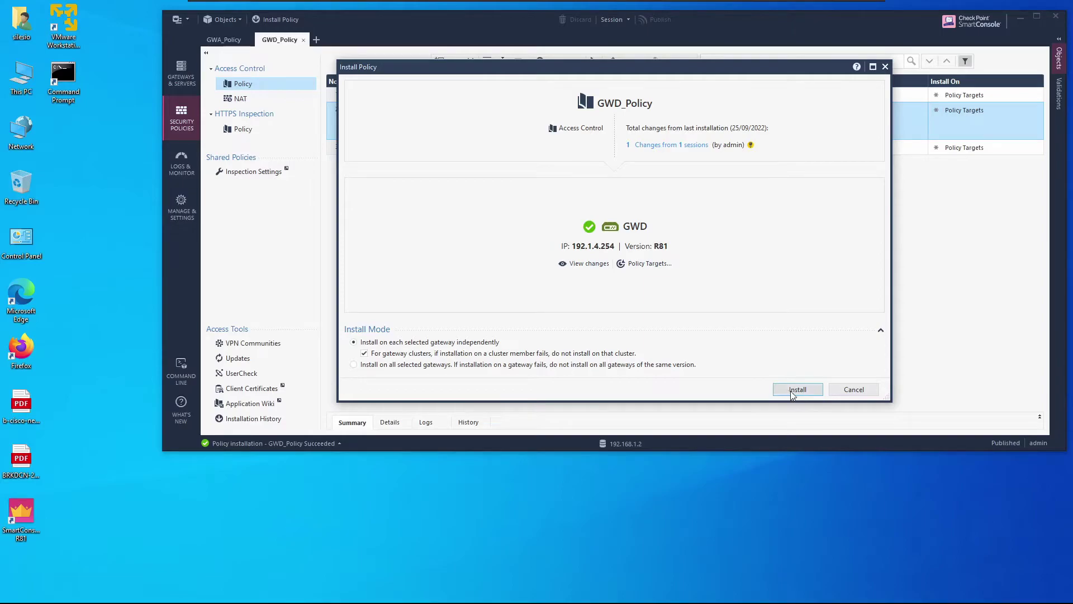
pyautogui.click(783, 389)
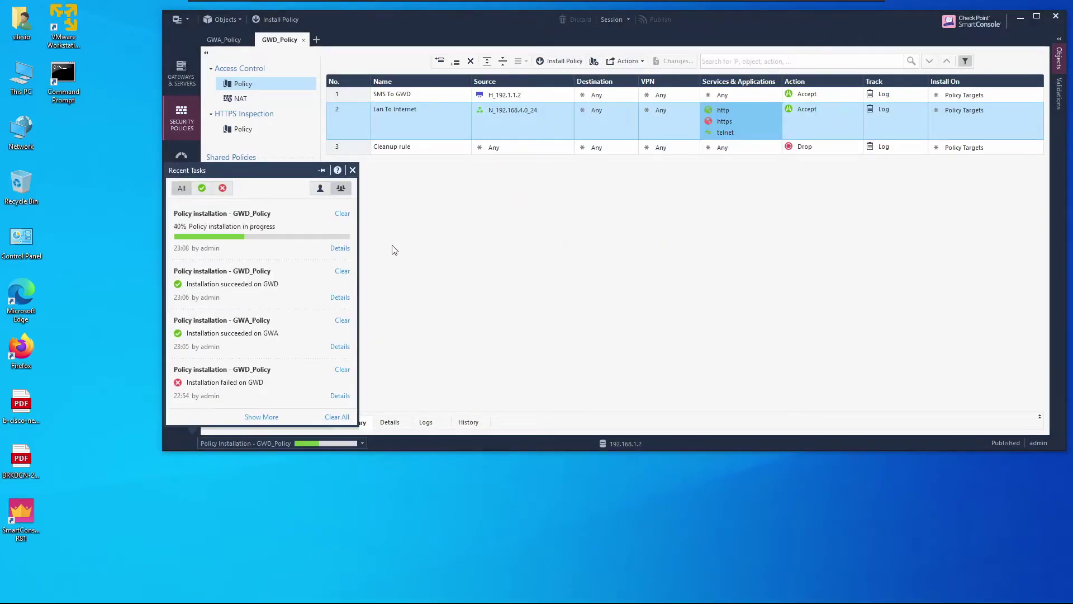
pyautogui.click(544, 241)
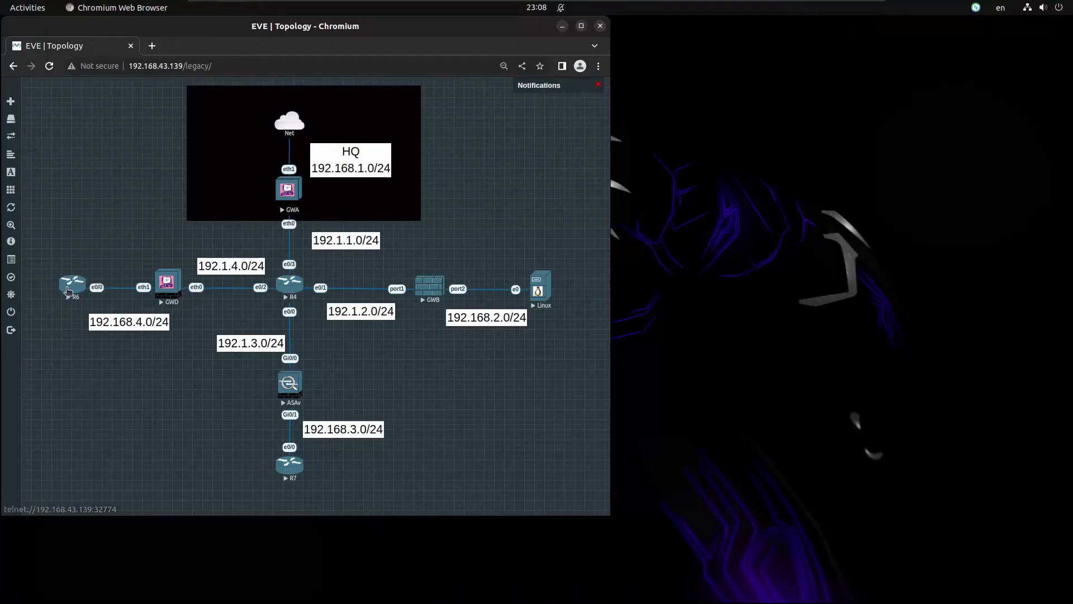
# Switch to the EVE topology, open router R6's console and move its window beside the diagram.
pyautogui.click(68, 290)
pyautogui.click(358, 161)
pyautogui.moveTo(386, 61); pyautogui.dragTo(804, 49)
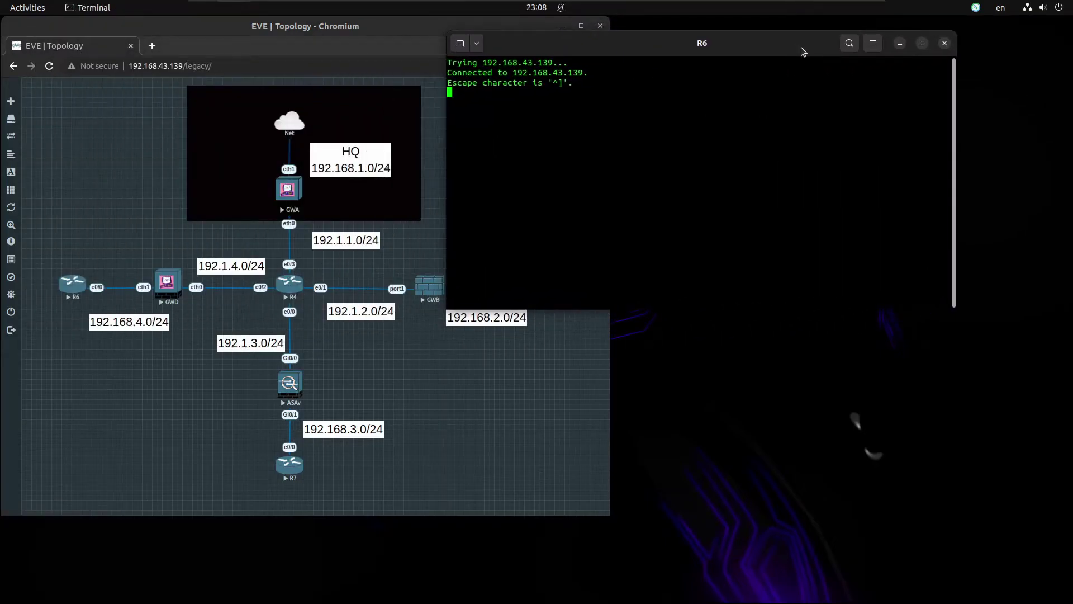
# From R6, telnet to 192.1.4.1 and log in with the account username and password.
pyautogui.press('Return')
pyautogui.write('telnet 192.')
pyautogui.write('1.4.1')
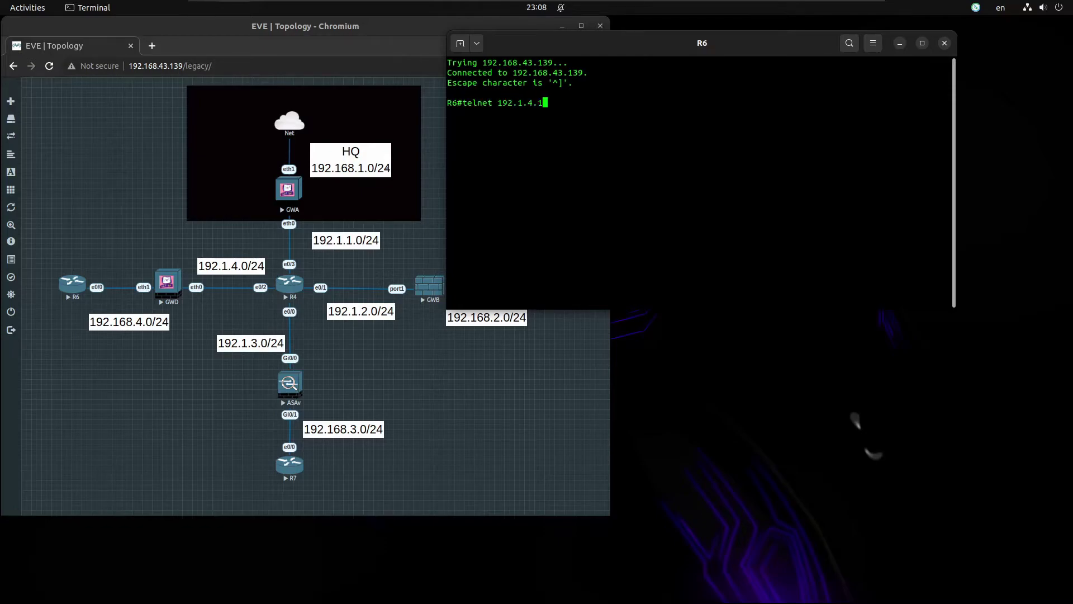
pyautogui.press('Return')
pyautogui.write('silesio')
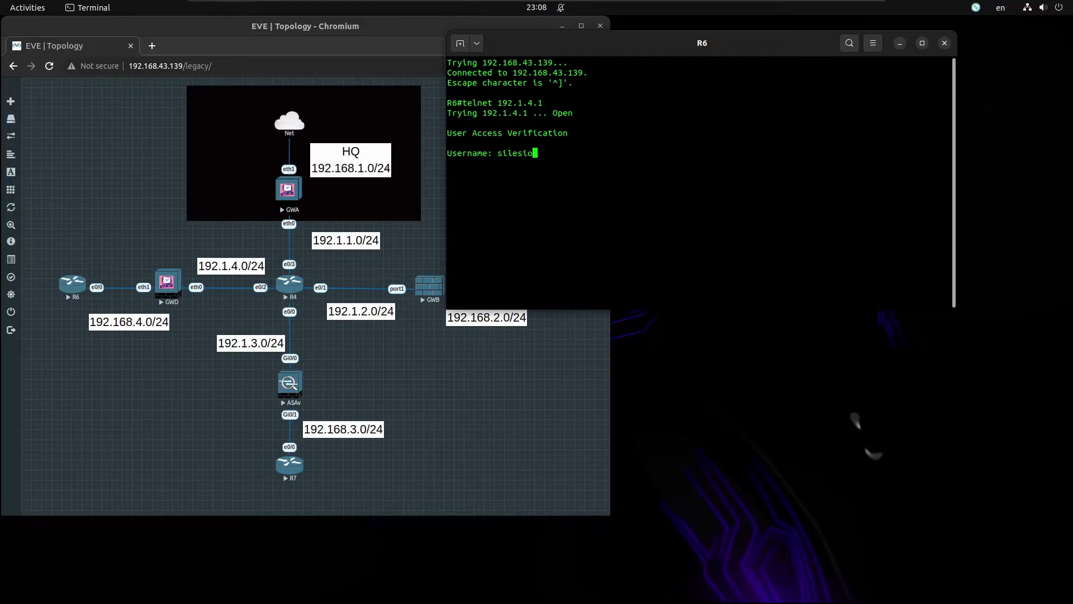
pyautogui.press('Return')
pyautogui.press('Return')
# Exit the telnet session to R4 and exit the R6 console.
pyautogui.write('exit')
pyautogui.press('Return')
pyautogui.write('exit')
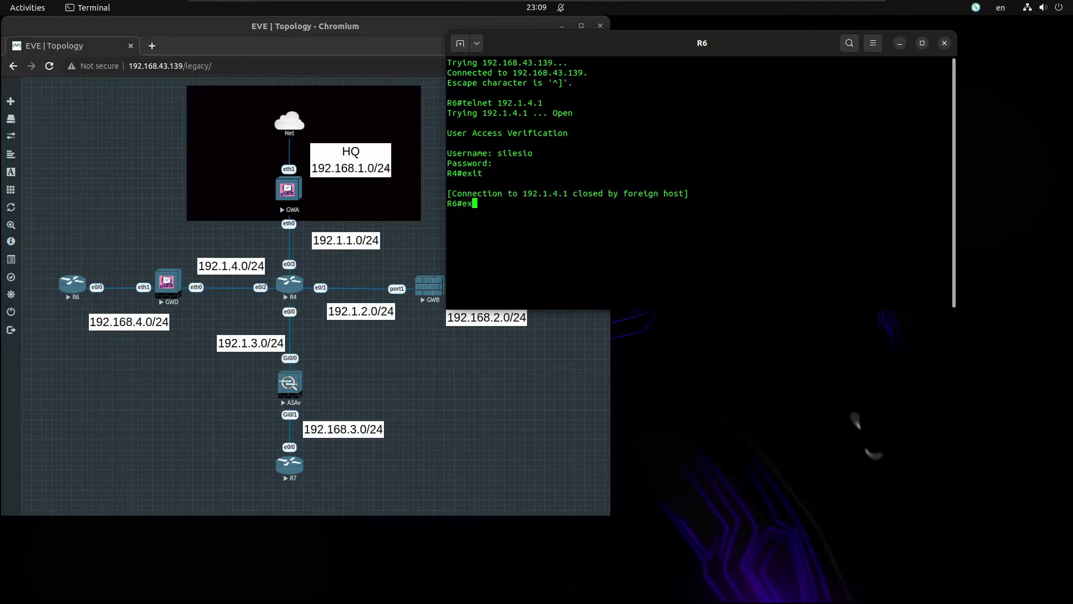
pyautogui.press('Return')
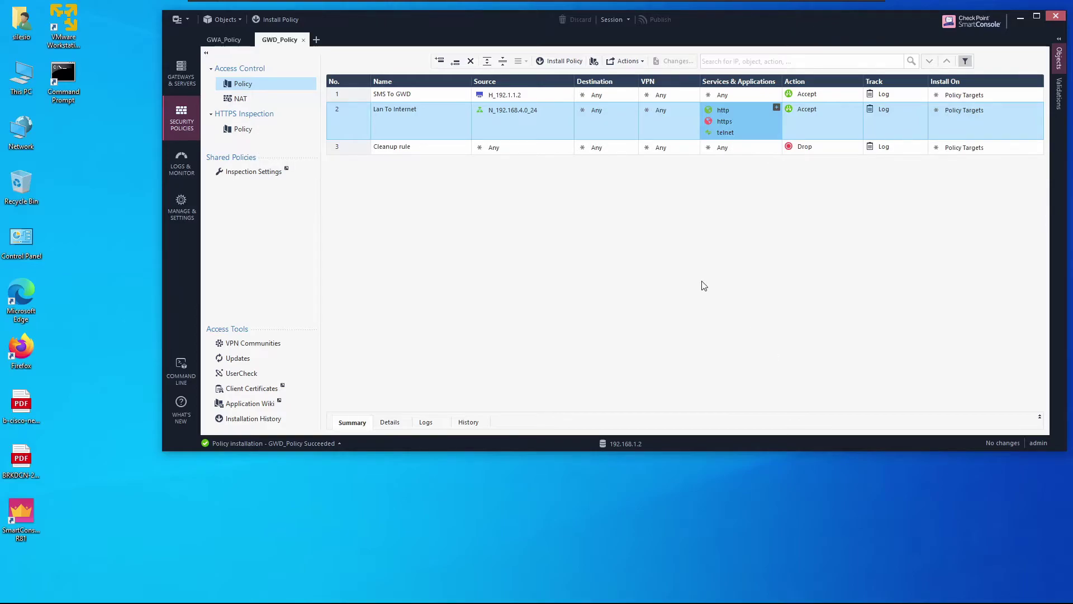
# Open gateway GWA from the network objects and enable its IPSec VPN blade.
pyautogui.click(1058, 45)
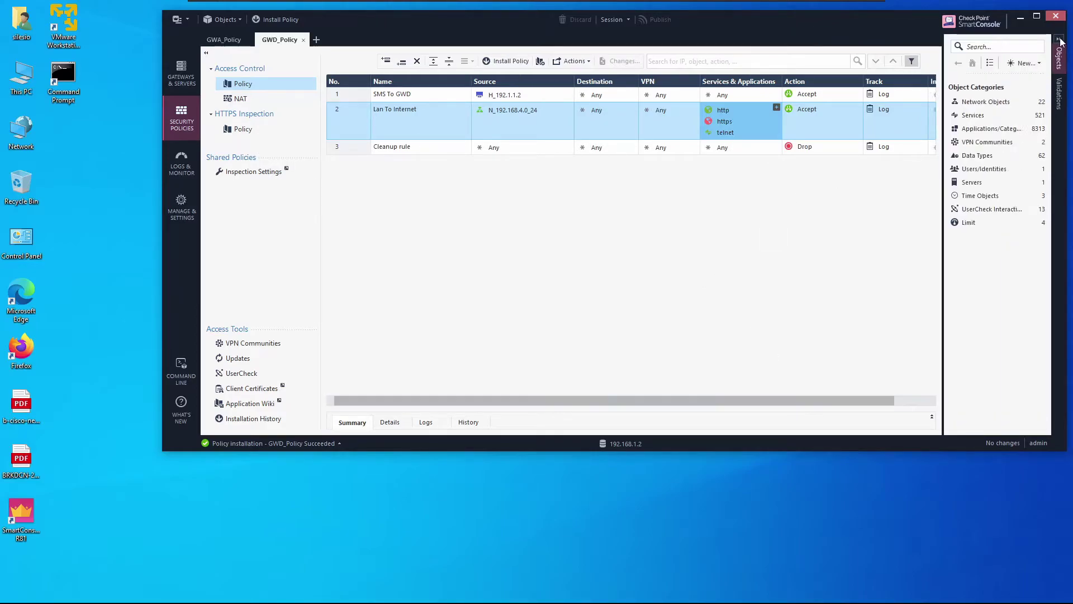
pyautogui.click(961, 104)
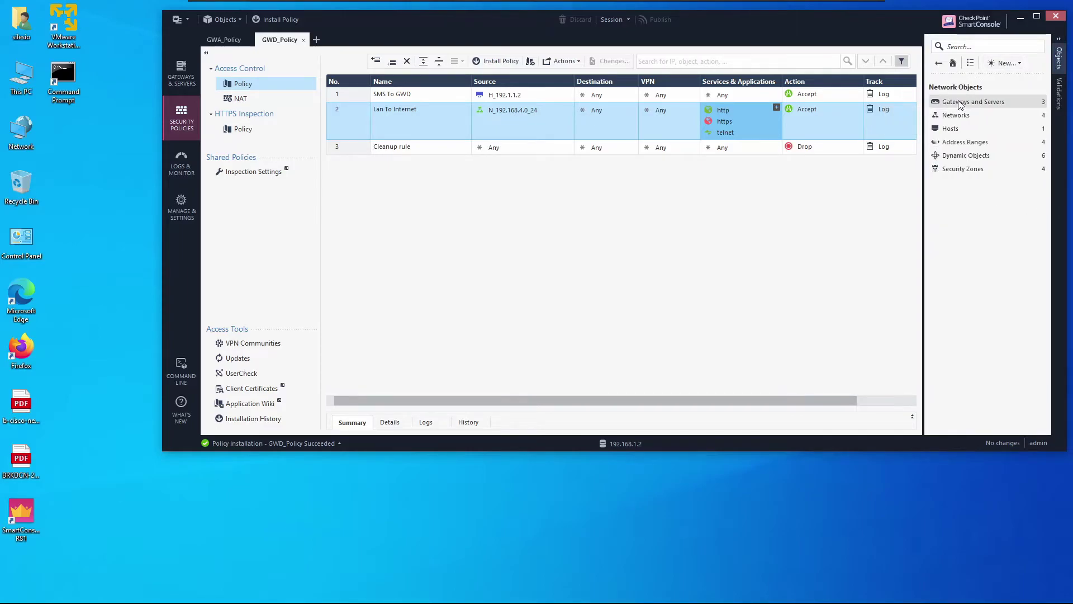
pyautogui.click(961, 105)
pyautogui.click(957, 102)
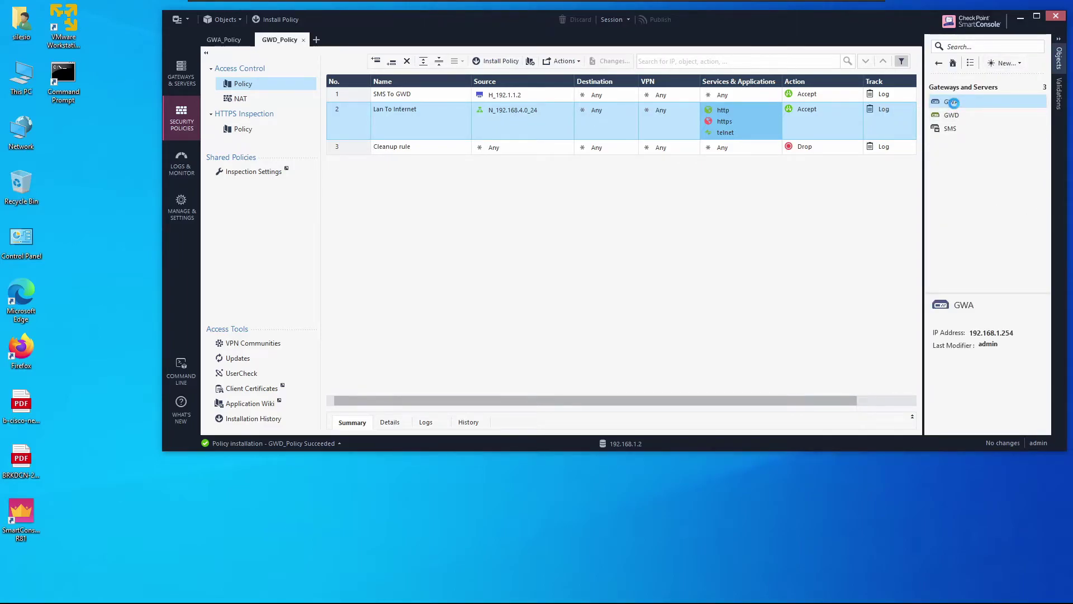
pyautogui.doubleClick(955, 103)
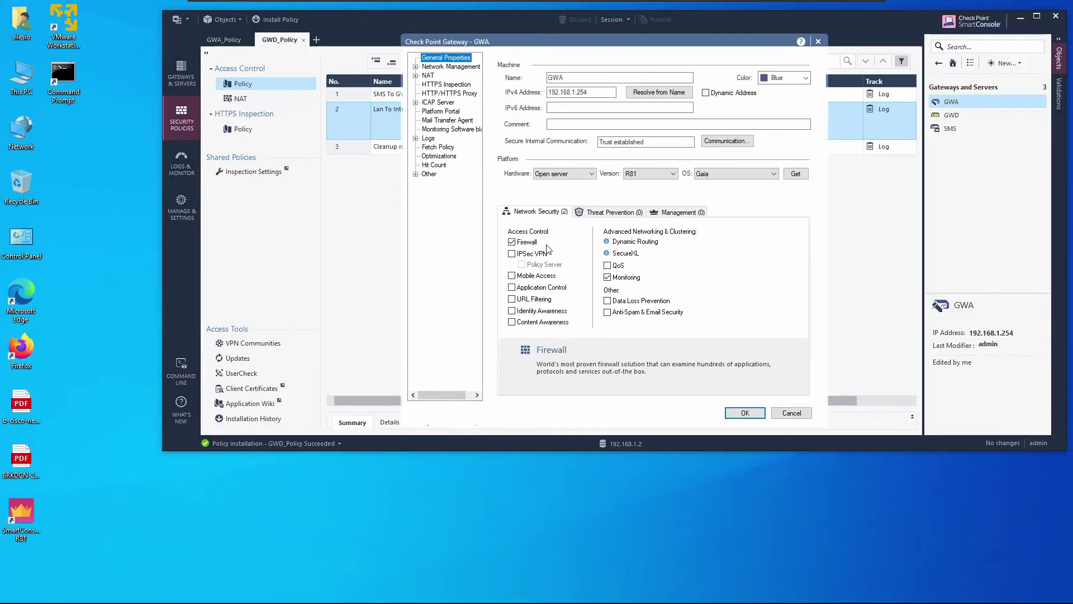
pyautogui.click(526, 256)
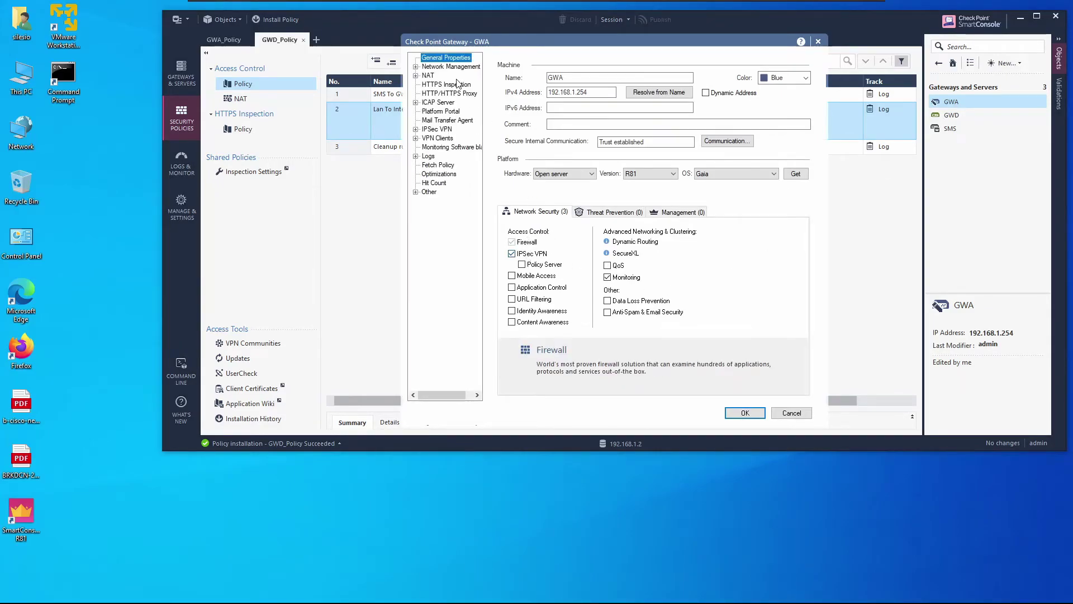
# Set GWA's VPN domain to user defined with network N_192.168.1.0_24.
pyautogui.click(439, 67)
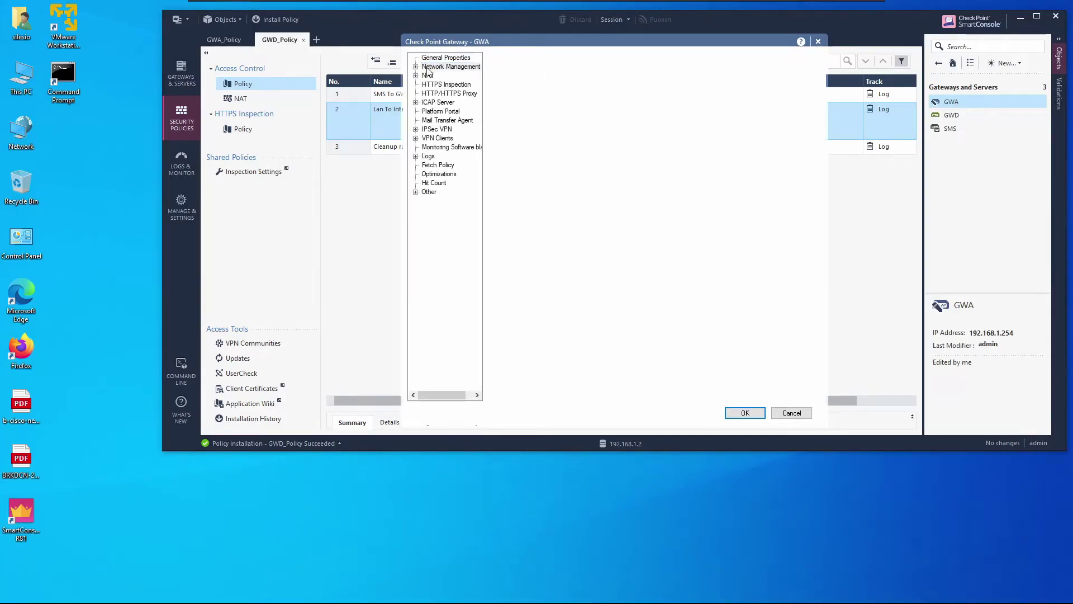
pyautogui.click(416, 67)
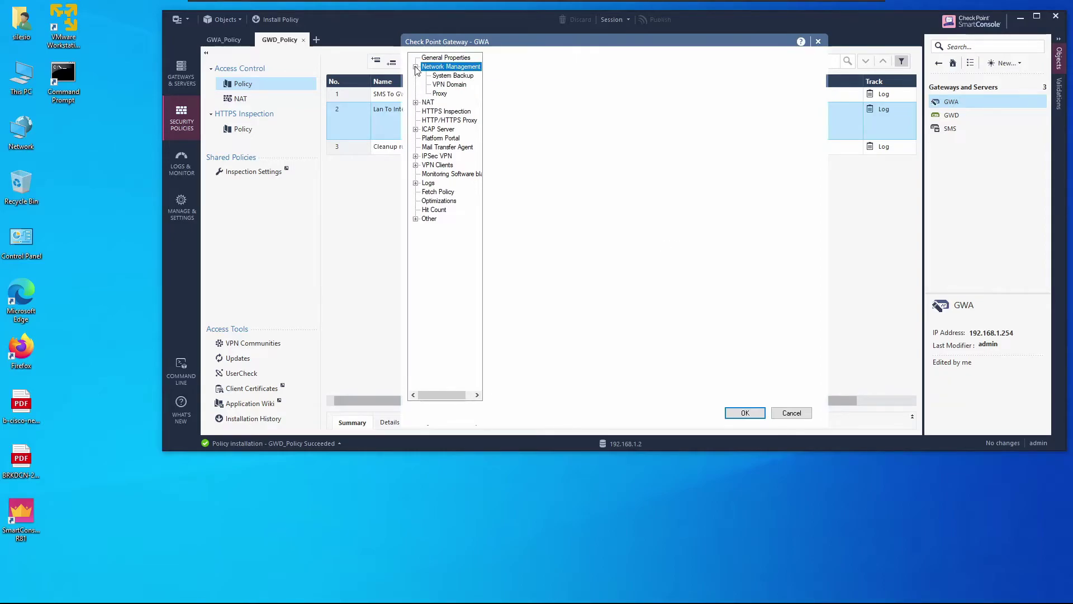
pyautogui.click(447, 85)
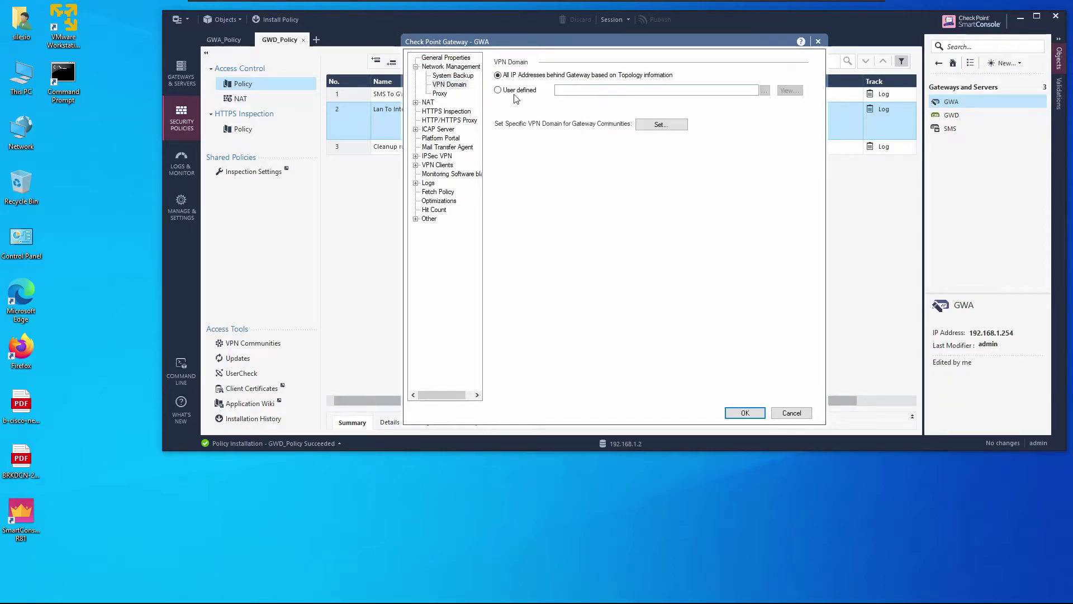
pyautogui.click(517, 91)
pyautogui.click(764, 90)
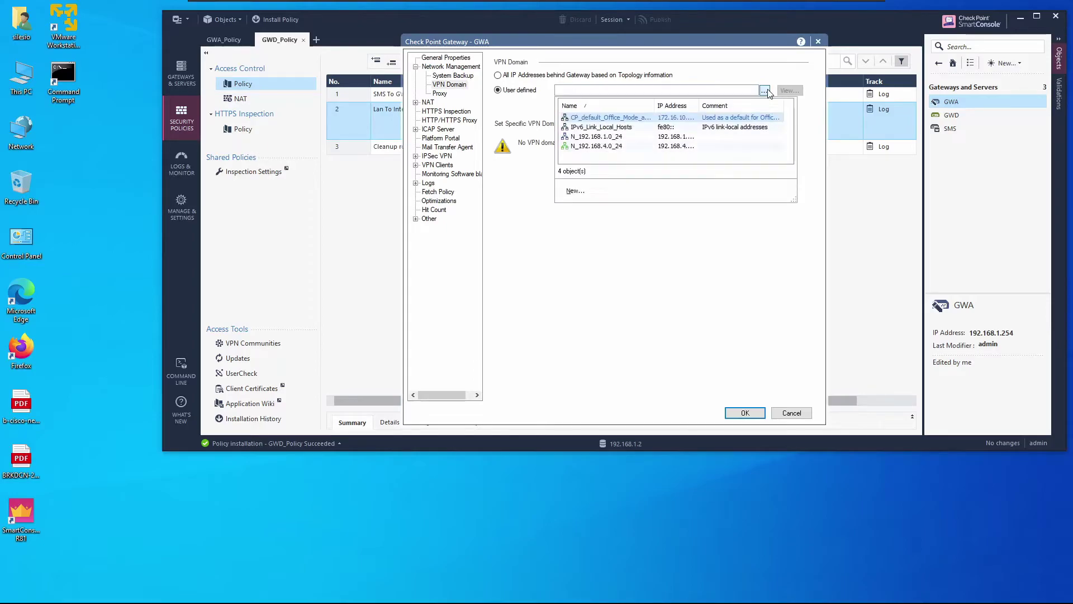
pyautogui.click(597, 137)
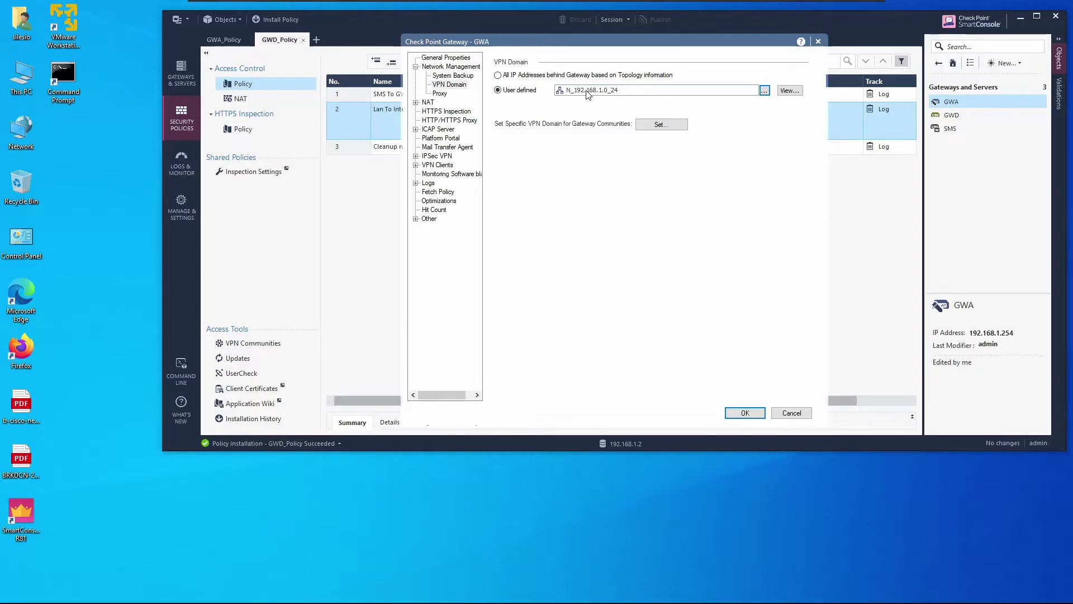
# Set GWA's VPN link selection to always use topology table address 192.1.1.254 and save the gateway.
pyautogui.click(430, 156)
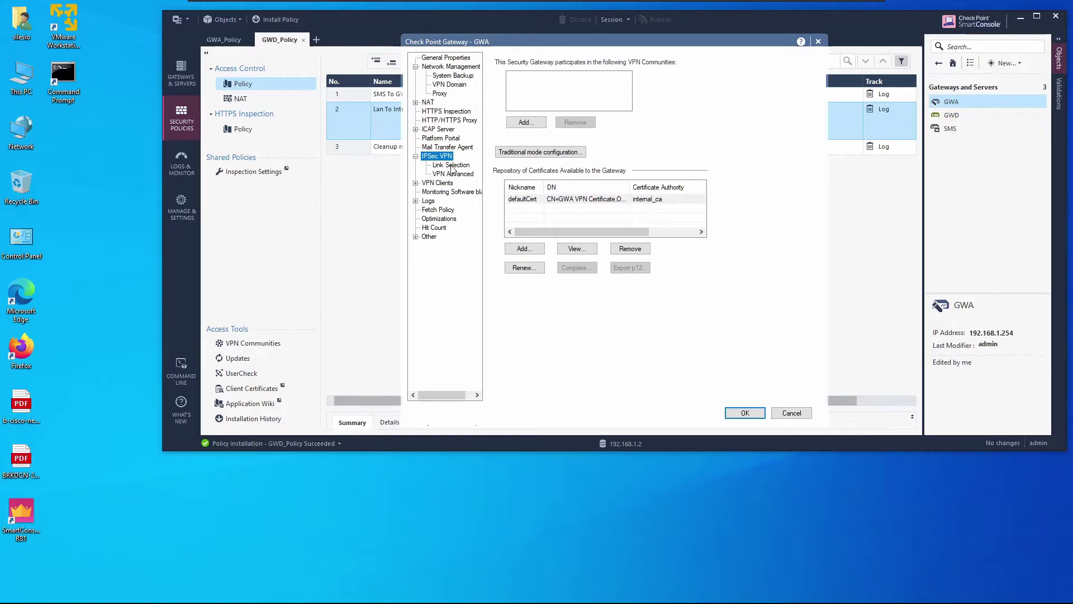
pyautogui.click(451, 165)
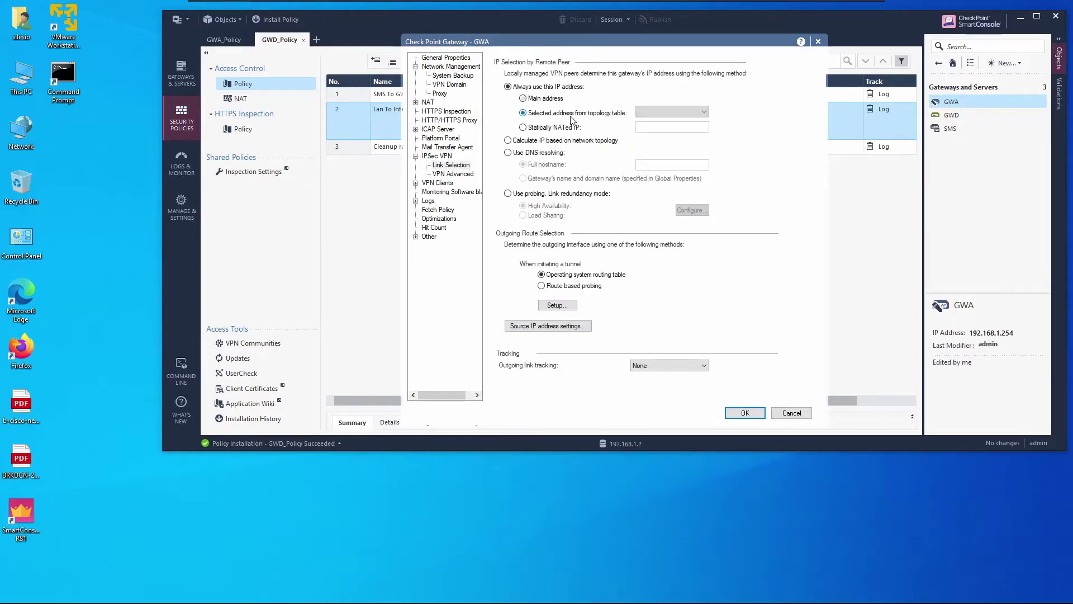
pyautogui.click(671, 113)
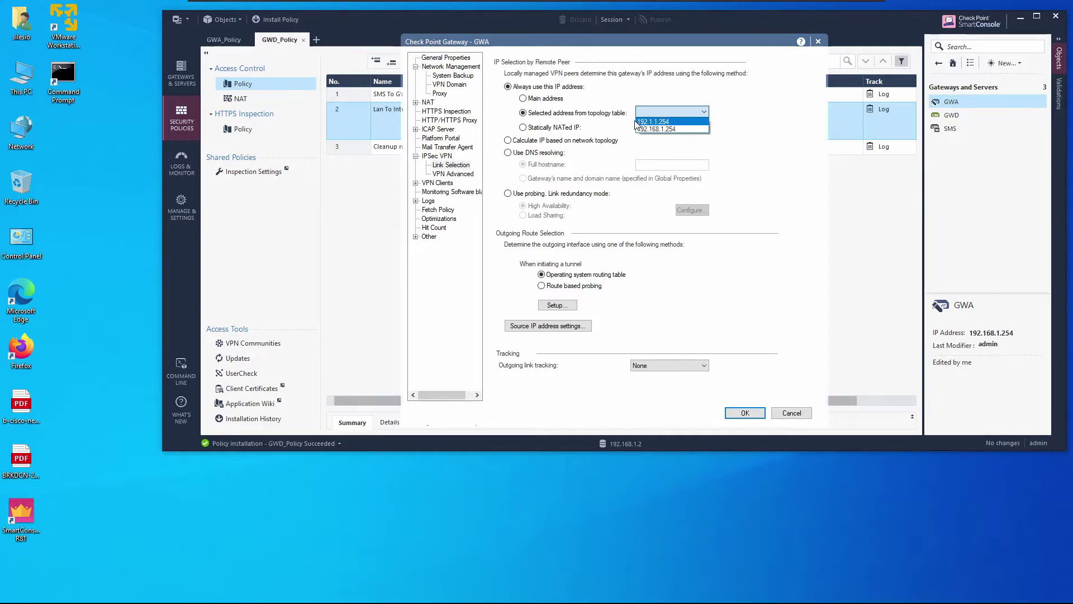
pyautogui.click(672, 122)
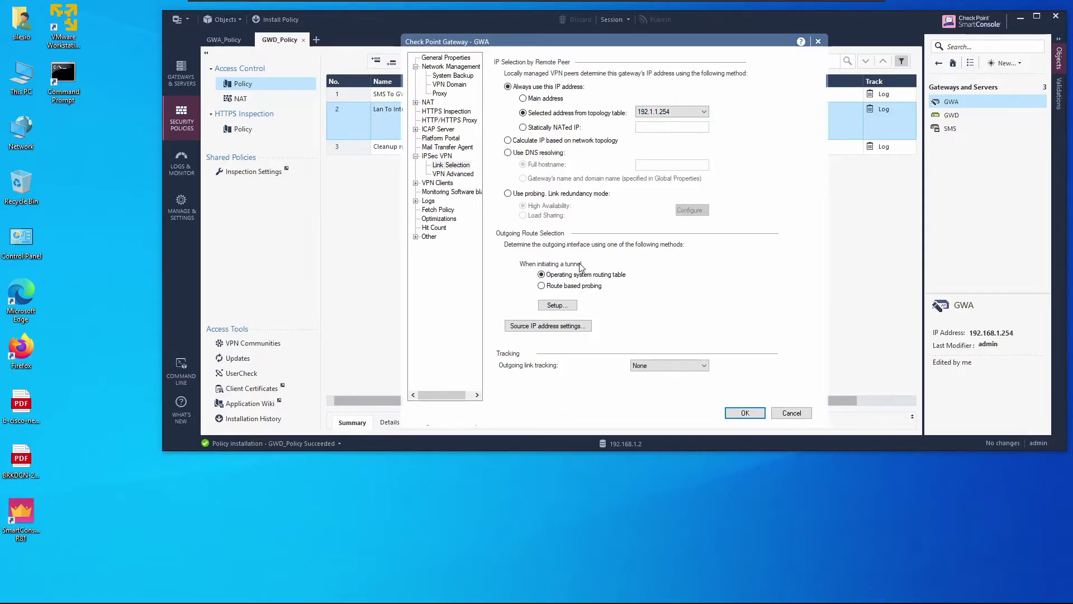
pyautogui.click(745, 413)
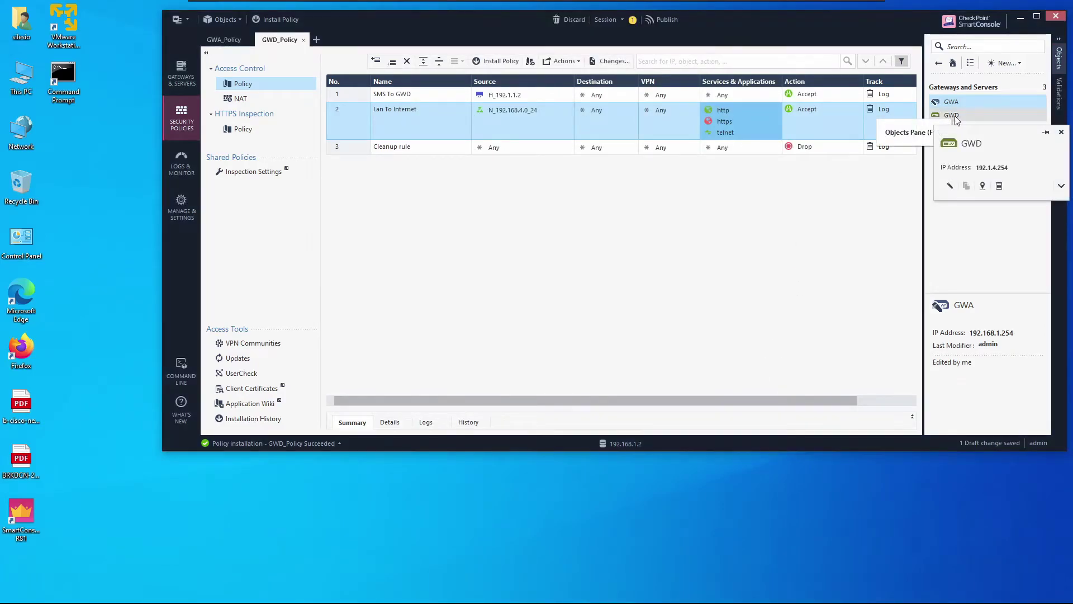
# Enable IPSec VPN on gateway GWD and set its user-defined VPN domain to N_192.168.4.0_24.
pyautogui.click(954, 115)
pyautogui.doubleClick(954, 115)
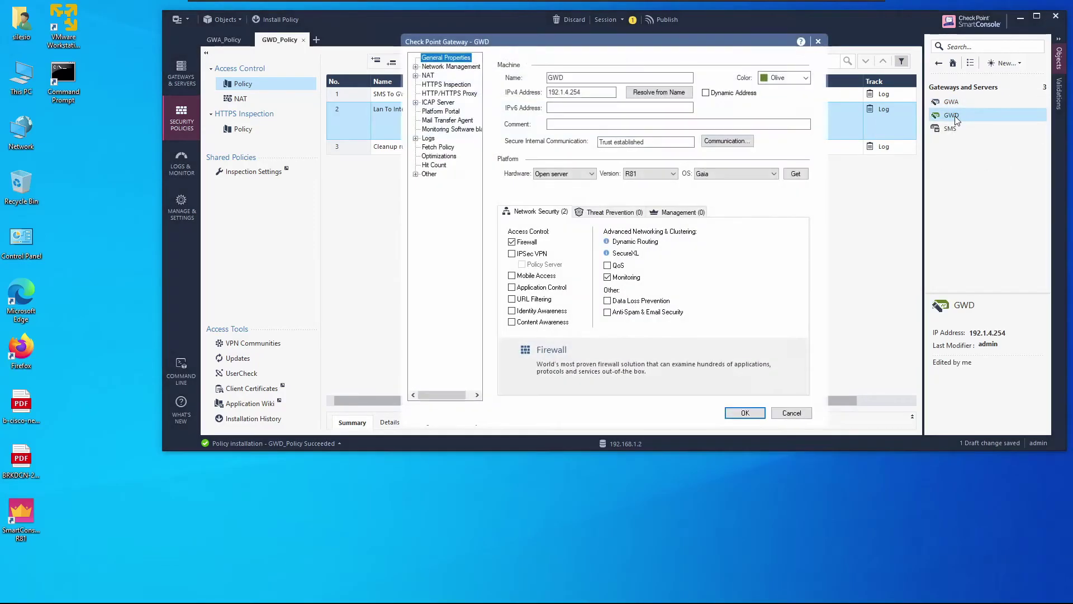
pyautogui.click(522, 254)
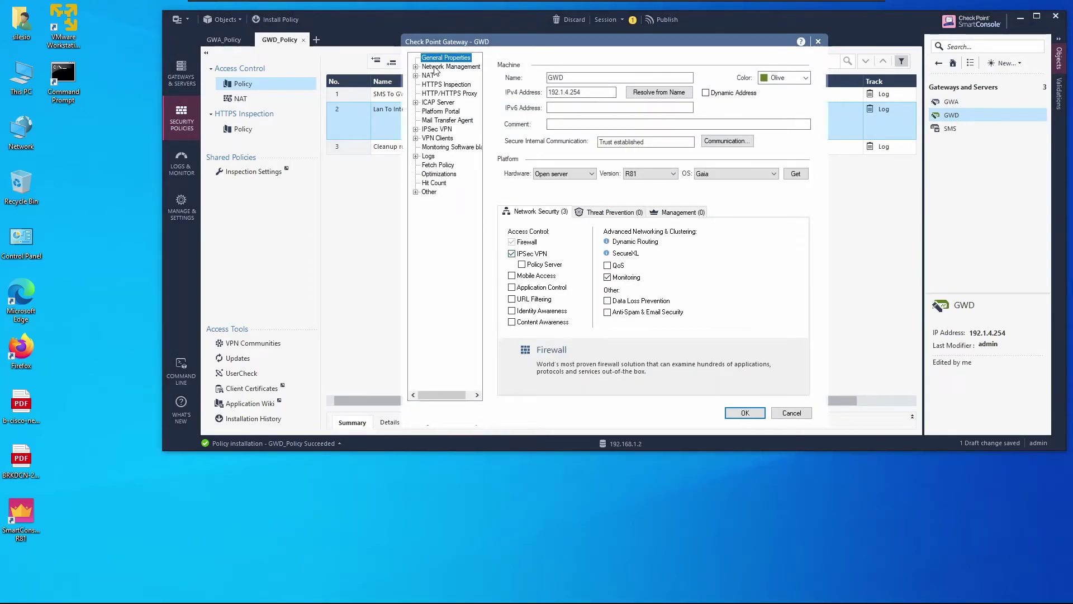
pyautogui.click(436, 67)
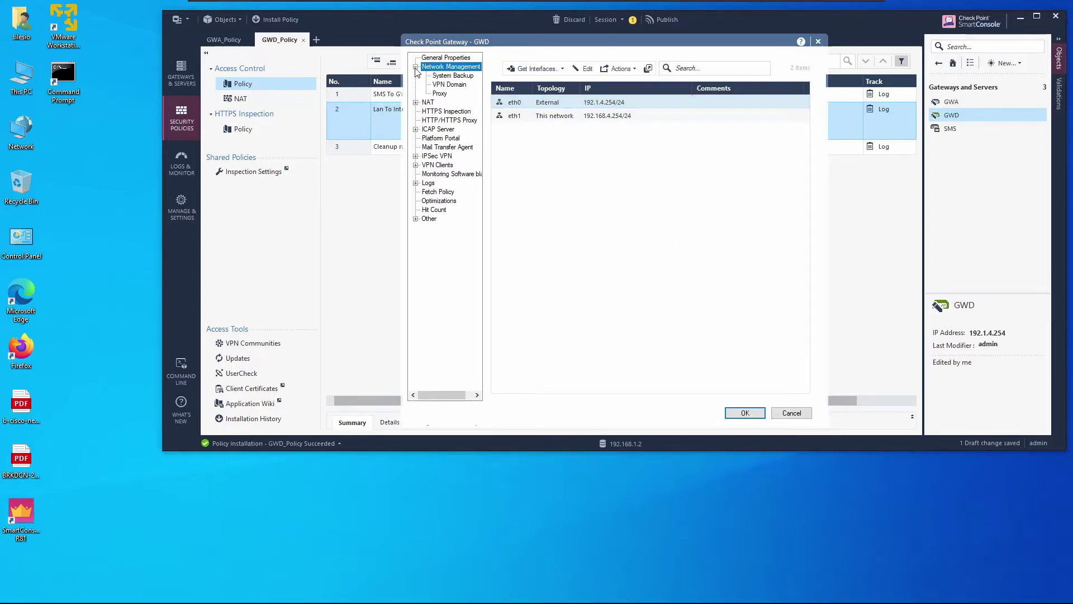
pyautogui.click(447, 85)
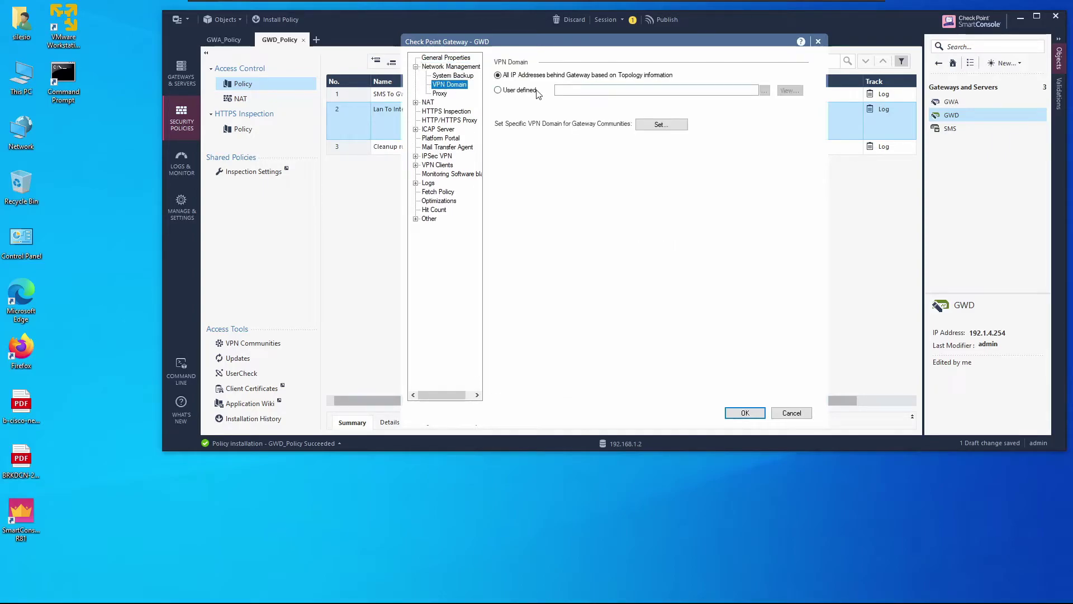
pyautogui.click(527, 91)
pyautogui.click(764, 91)
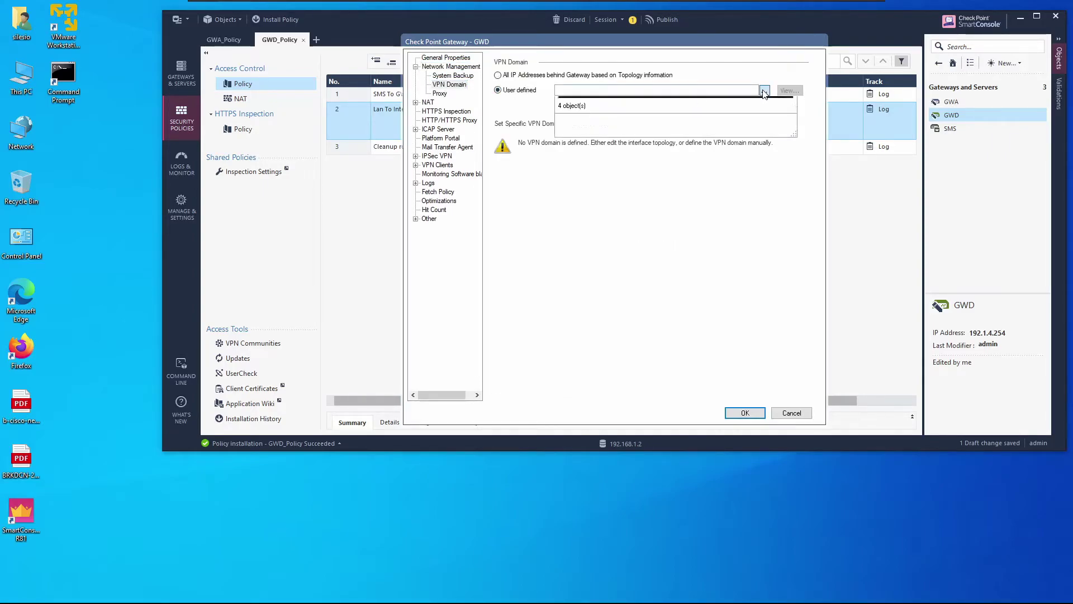
pyautogui.click(600, 147)
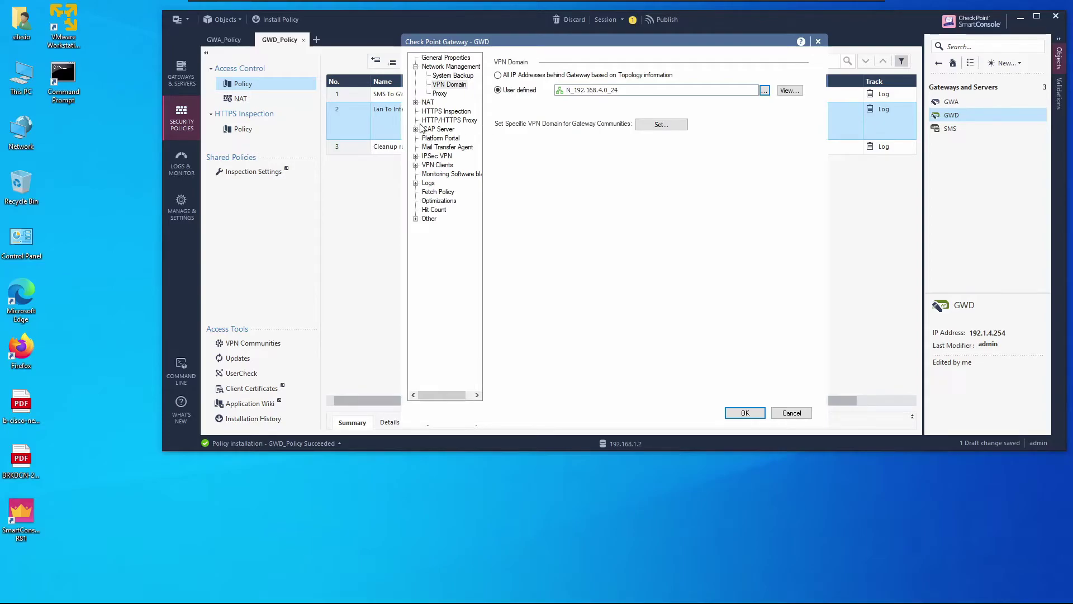
# Set GWD's VPN link selection to always use the first listed address from the topology table and save the gateway.
pyautogui.click(415, 156)
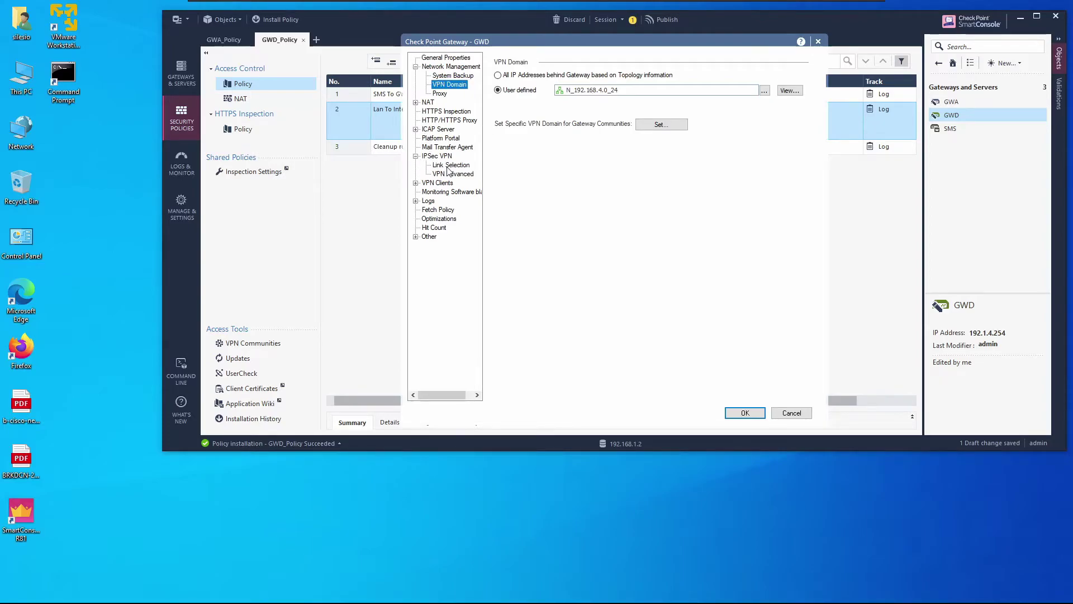
pyautogui.click(450, 165)
pyautogui.click(536, 113)
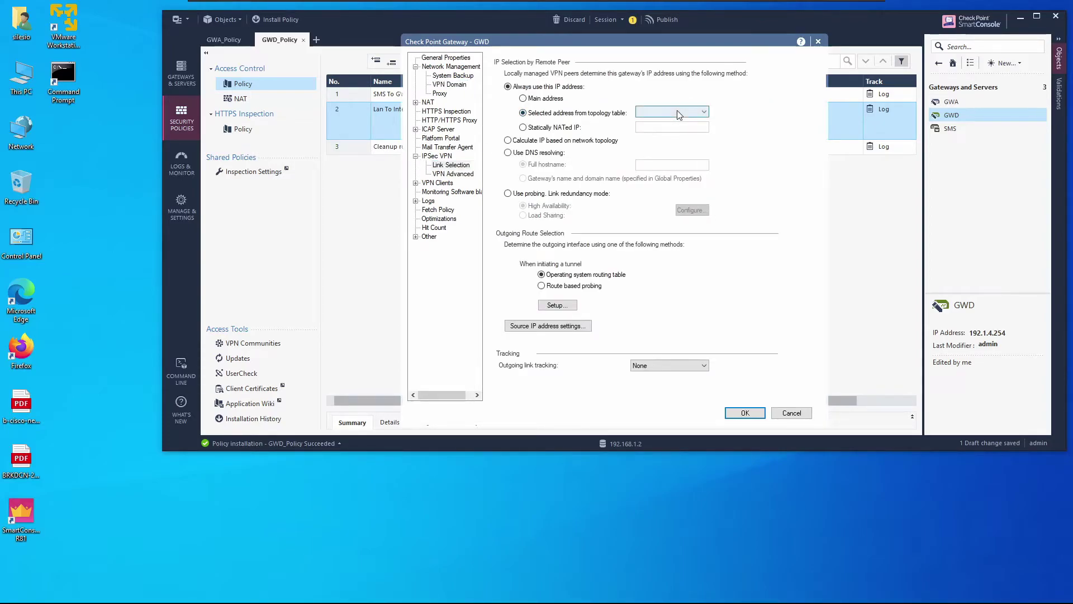
pyautogui.click(679, 113)
pyautogui.click(663, 122)
pyautogui.click(746, 414)
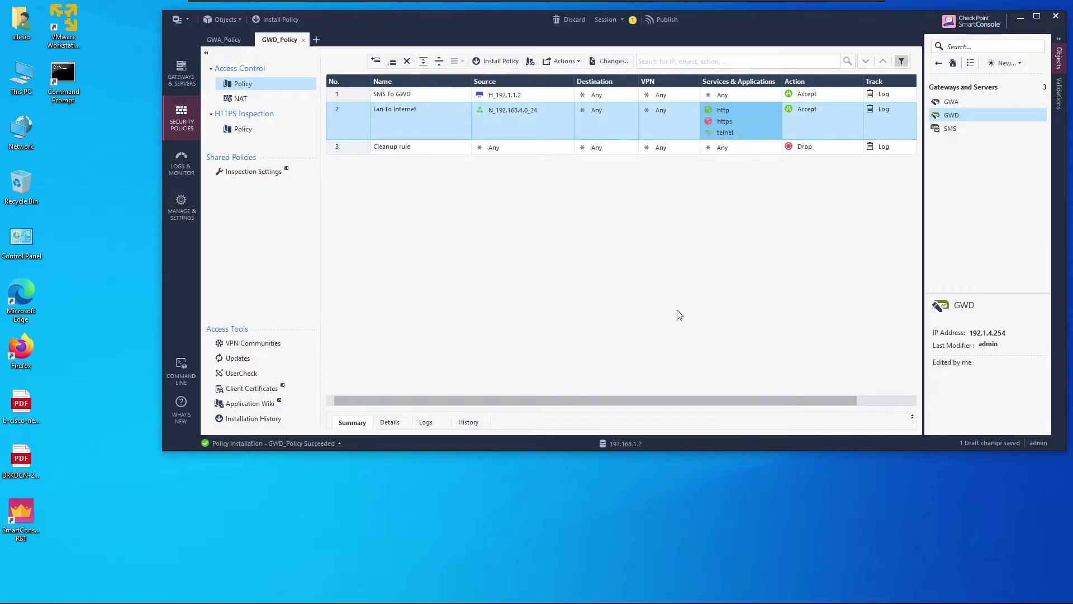
# Add GWA and GWD as participating gateways of the MyIntranet VPN community.
pyautogui.click(274, 346)
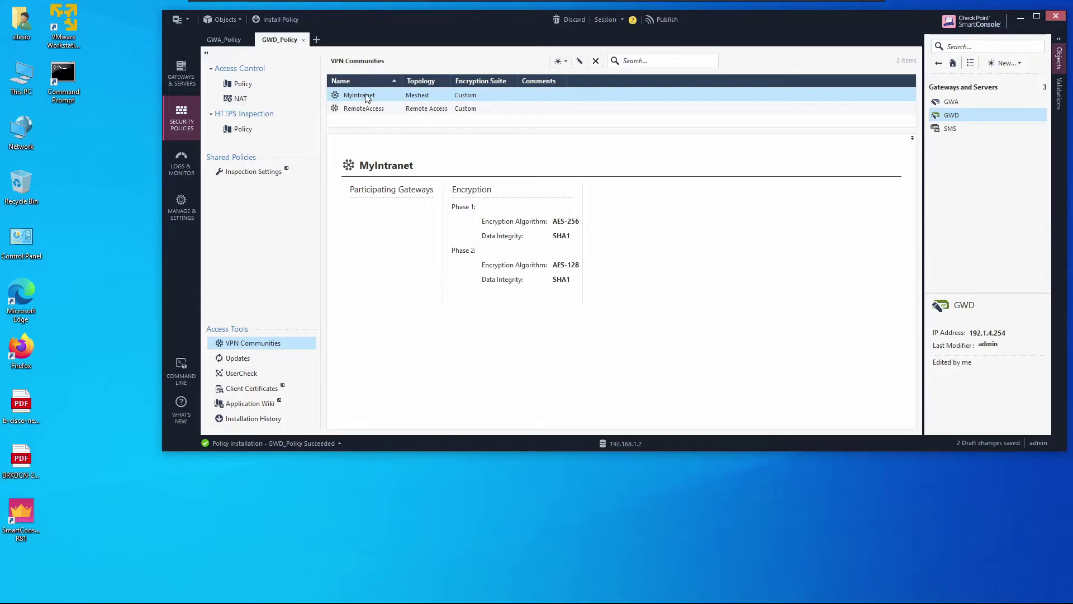
pyautogui.doubleClick(366, 96)
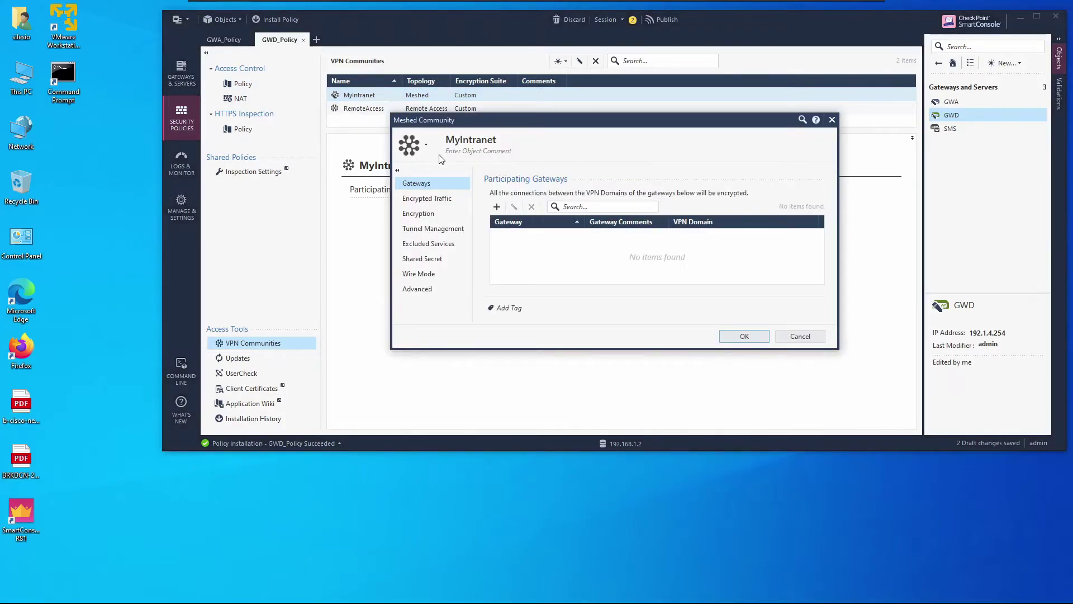
pyautogui.click(497, 208)
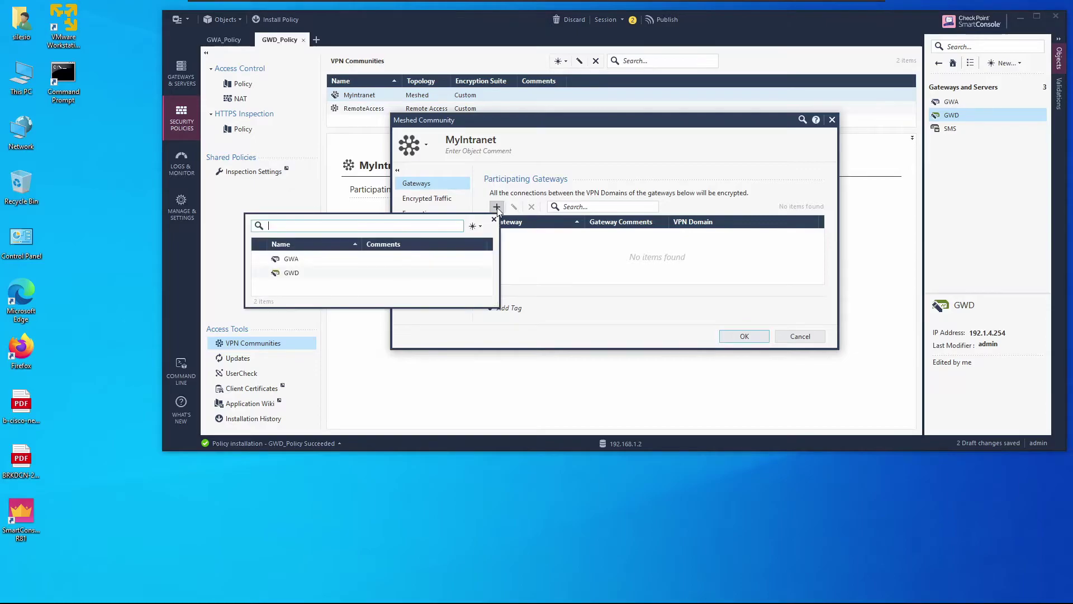
pyautogui.click(303, 259)
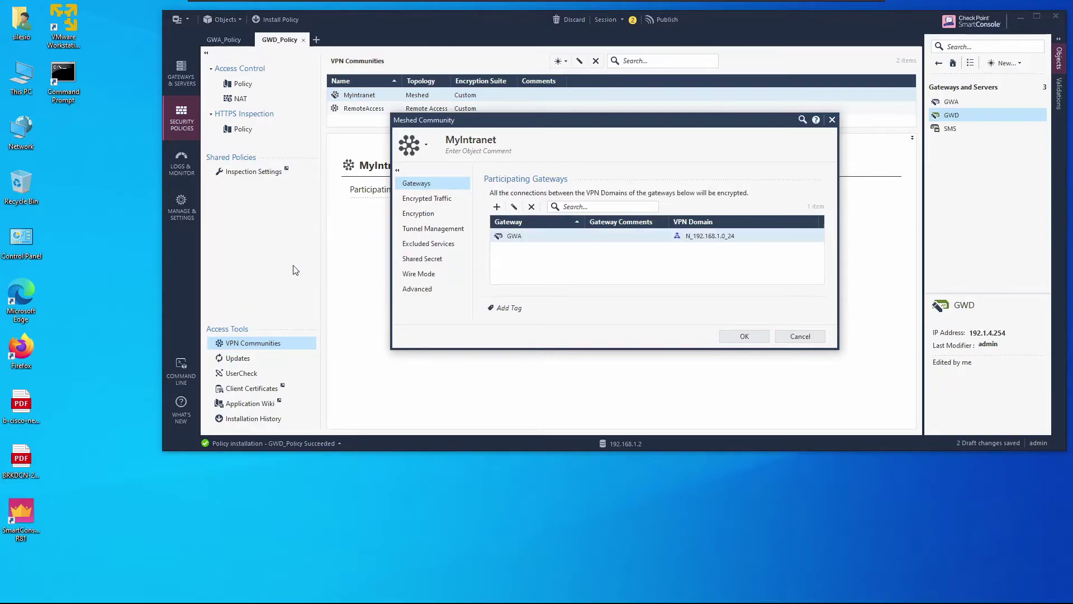
pyautogui.click(495, 210)
pyautogui.click(333, 270)
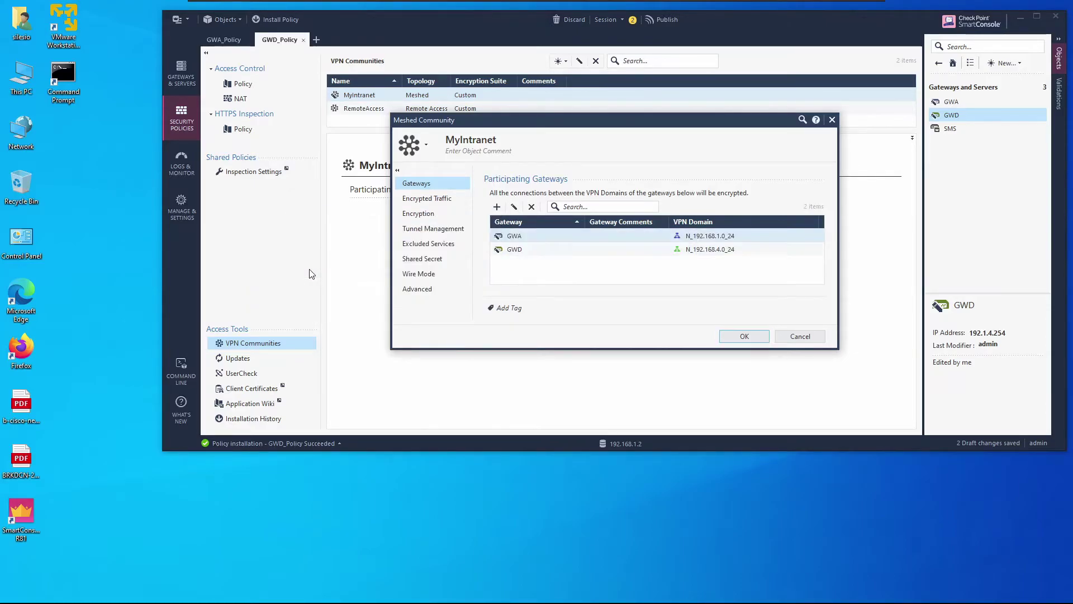
# Disable NAT inside the VPN community in MyIntranet's advanced properties and save the community.
pyautogui.click(431, 199)
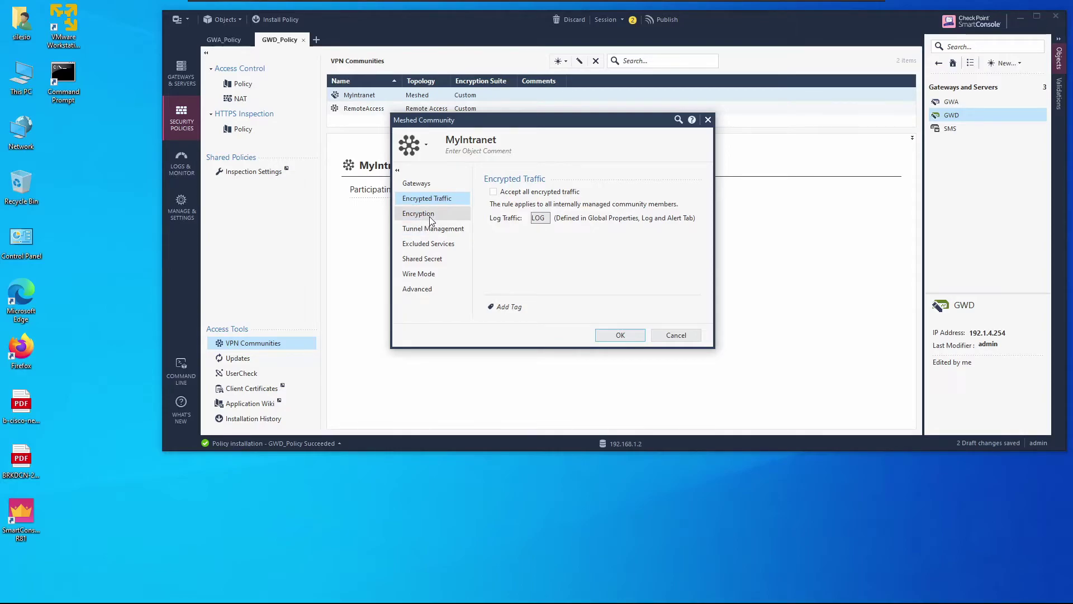
pyautogui.click(429, 215)
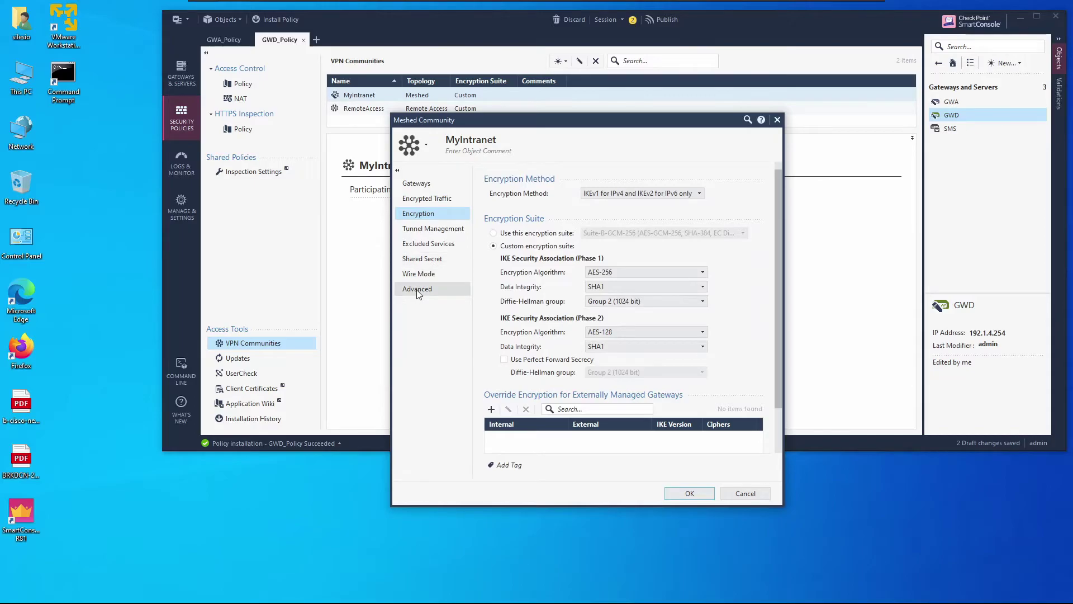
pyautogui.click(418, 291)
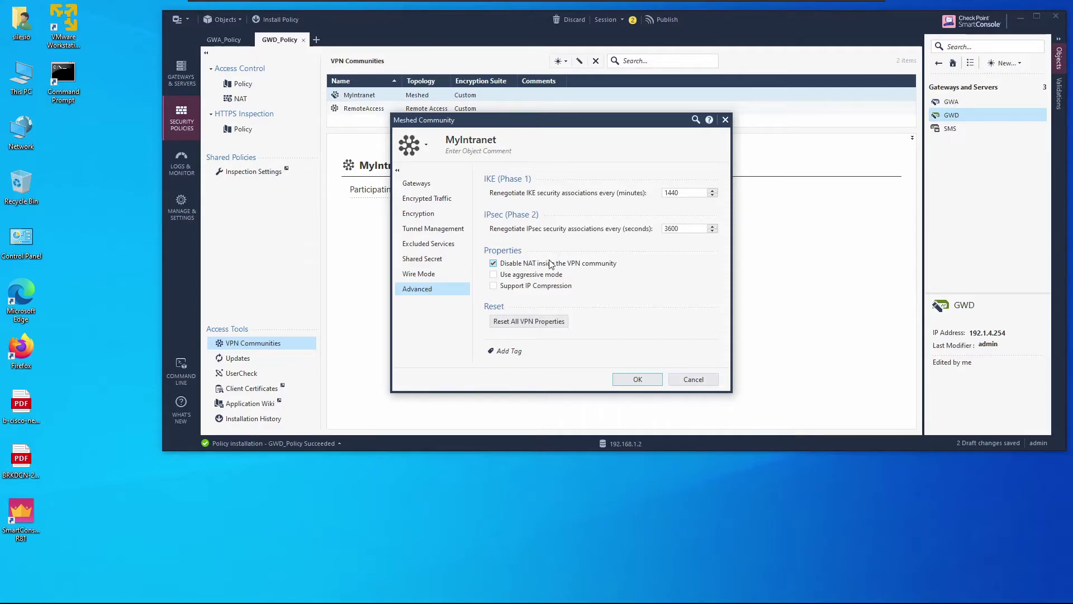
pyautogui.click(638, 377)
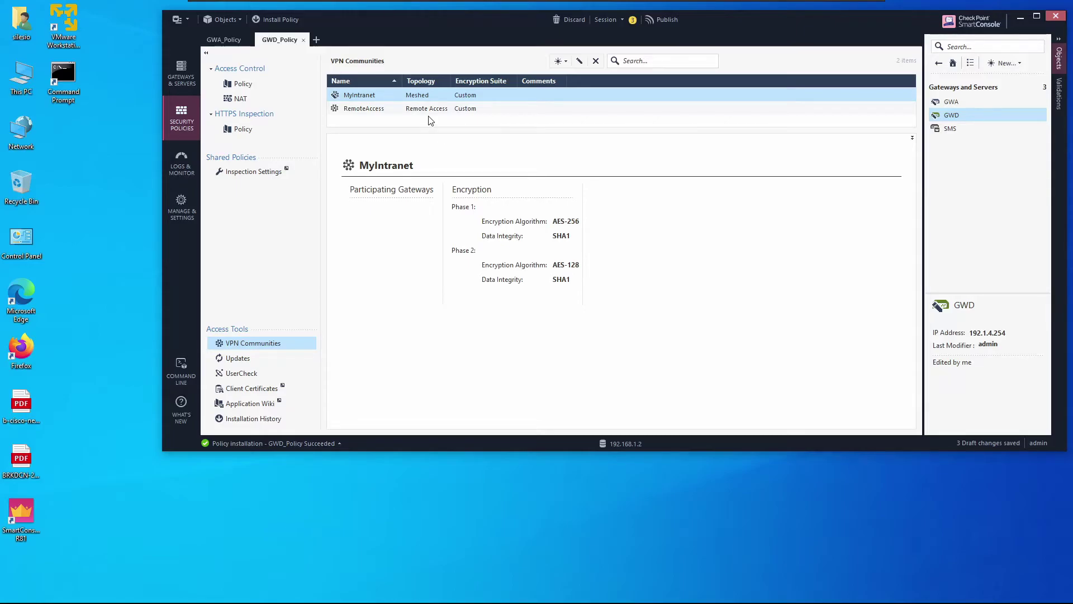
# Add a NAT rule named NO NAT above the automatically generated rules in GWD_Policy.
pyautogui.click(243, 103)
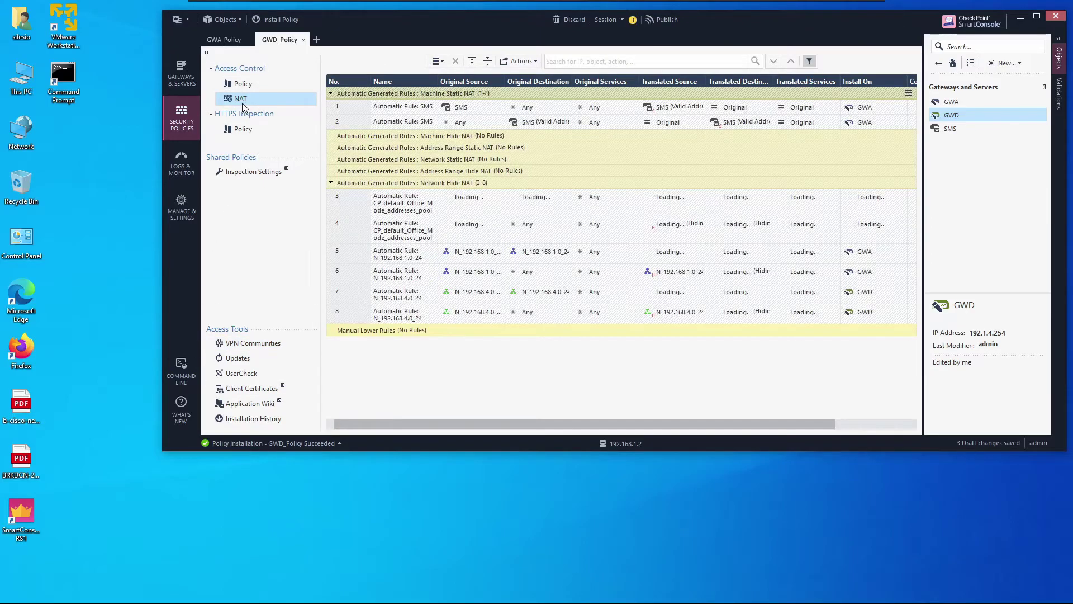
pyautogui.rightClick(341, 95)
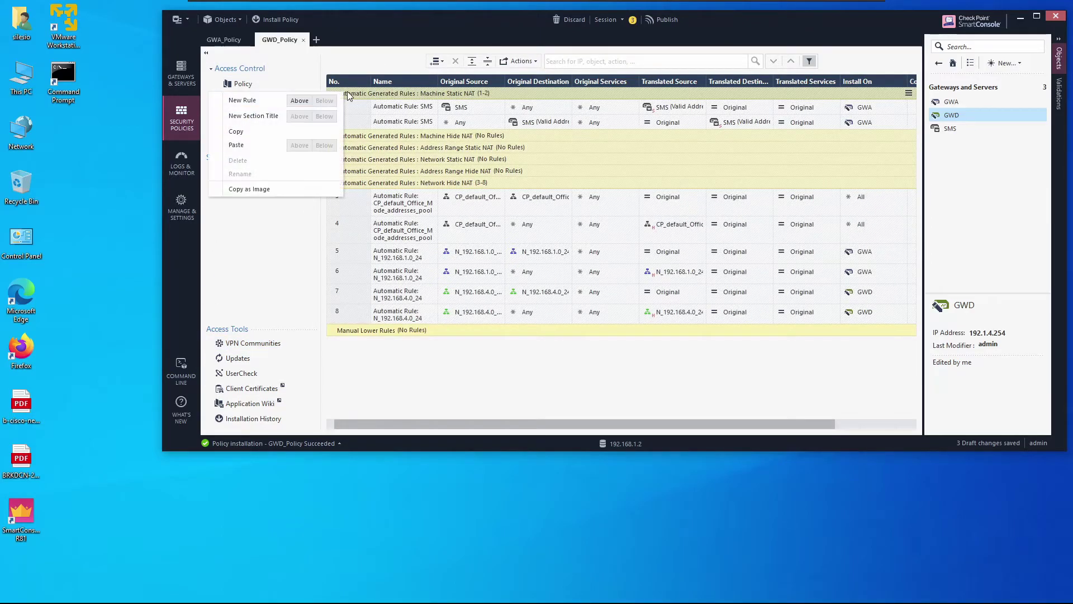
pyautogui.click(305, 101)
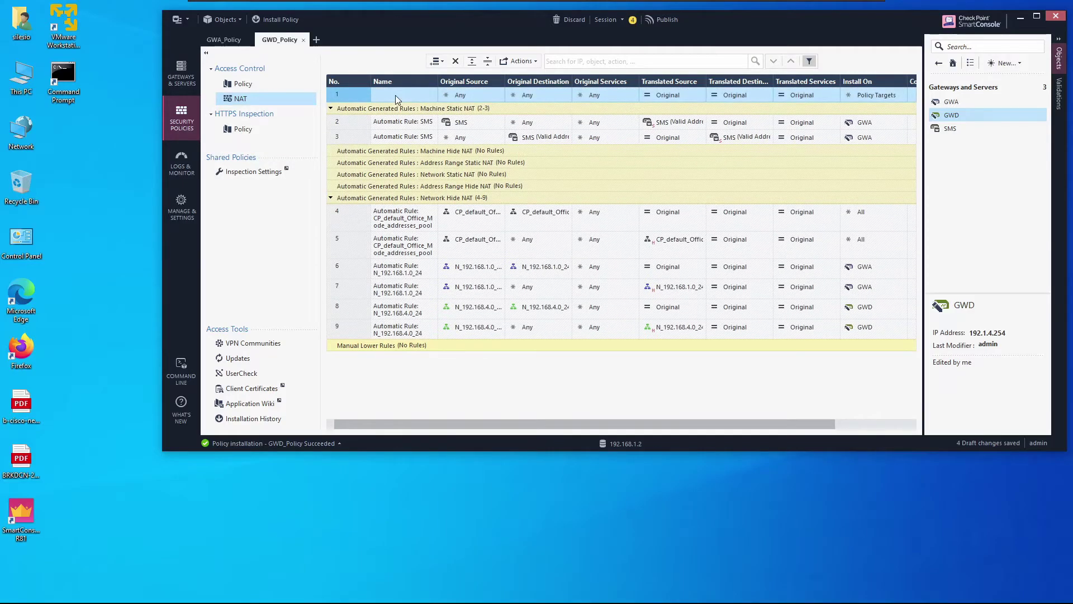
pyautogui.doubleClick(398, 93)
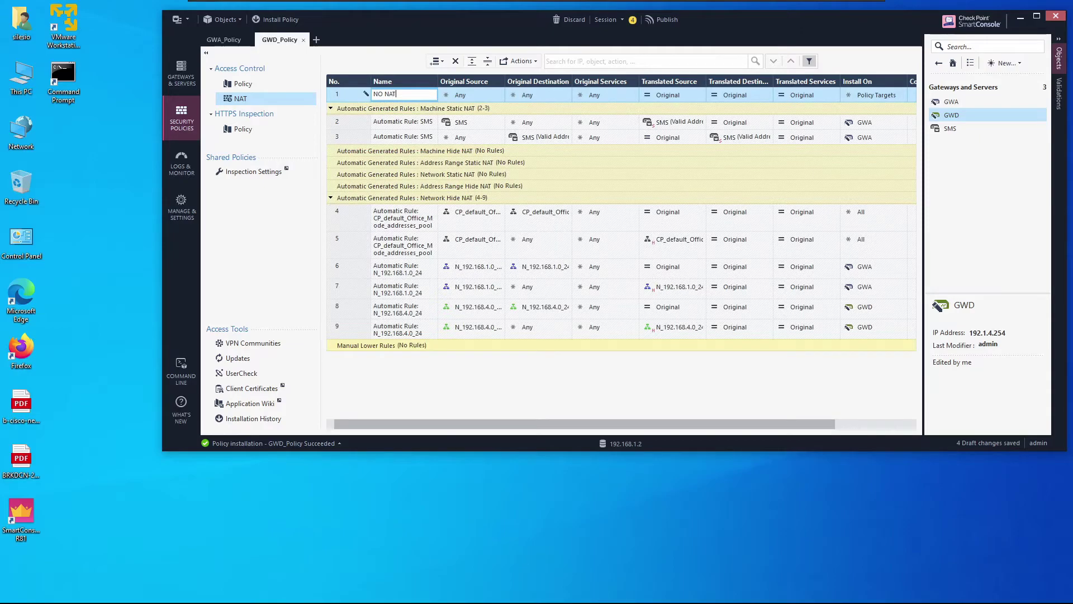
pyautogui.click(476, 96)
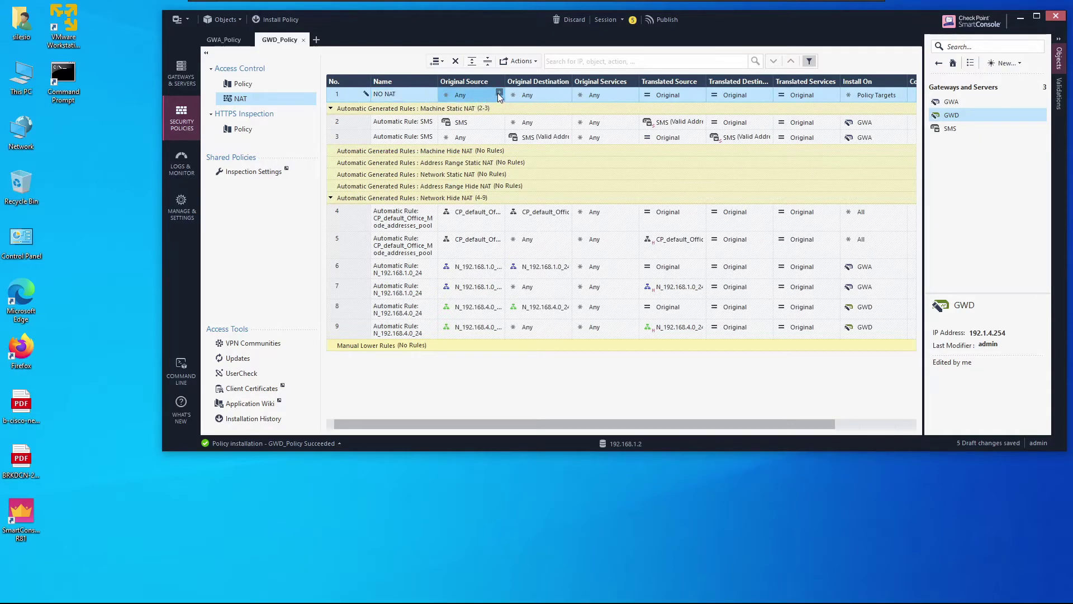
# For the NO NAT rule's original source, start a new network group named NO_NAT_CP and colour it red.
pyautogui.click(499, 93)
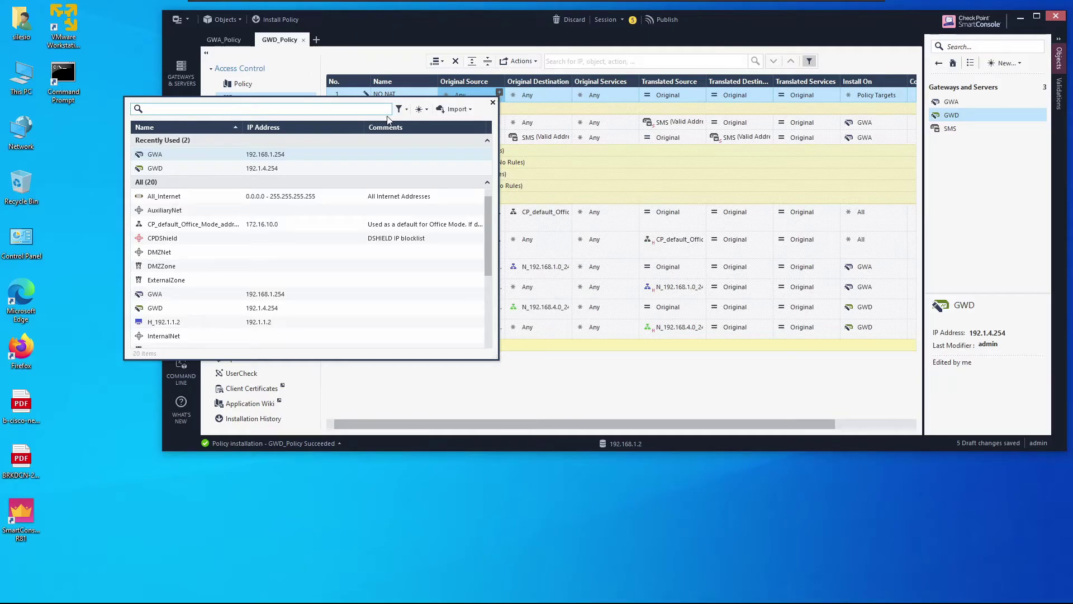
pyautogui.click(421, 109)
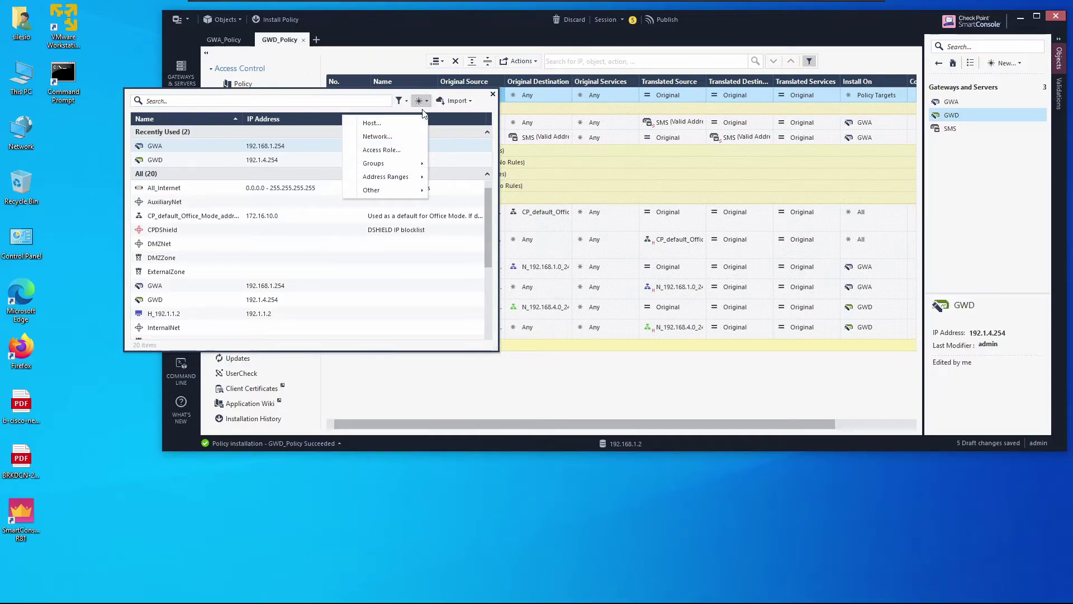
pyautogui.moveTo(400, 168)
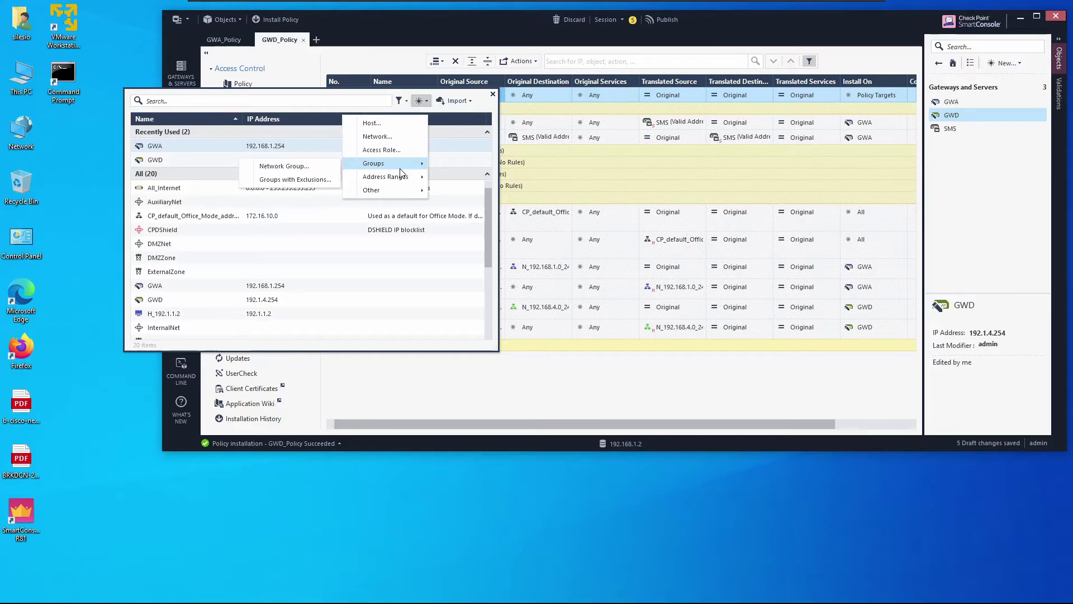
pyautogui.click(307, 167)
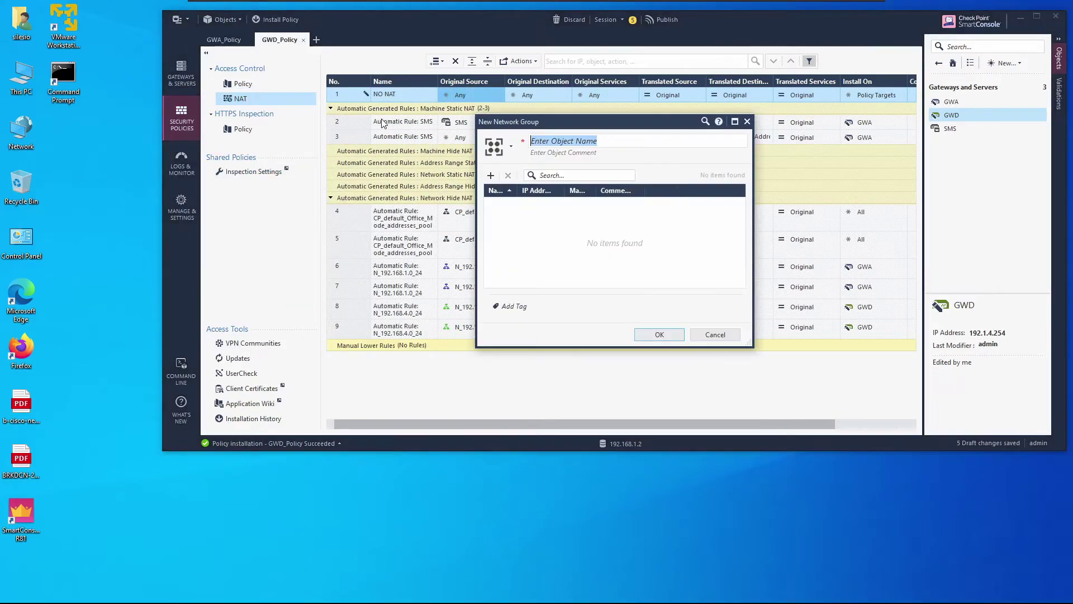
pyautogui.write('NO')
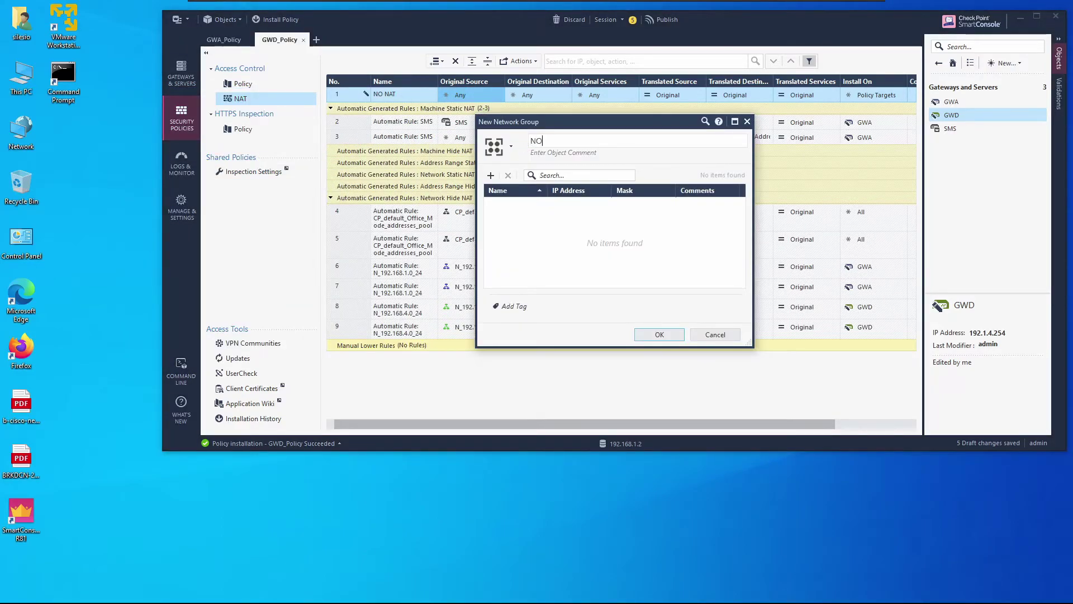
pyautogui.write('_NAT_CP')
pyautogui.click(511, 146)
pyautogui.click(465, 253)
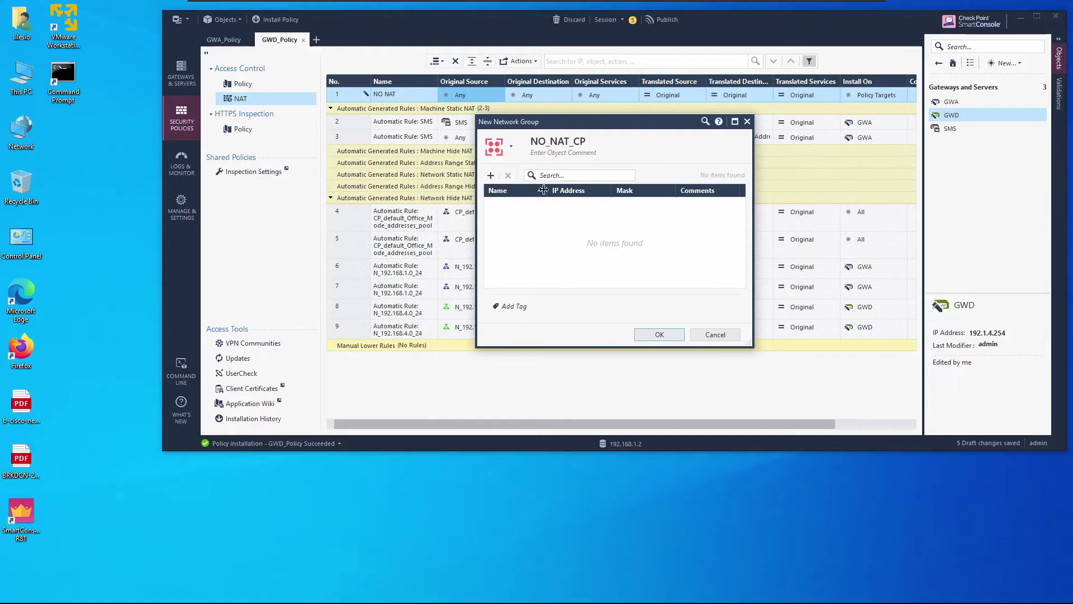
# Save NO_NAT_CP with members N_192.168.1.0_24 and N_192.168.4.0_24, and use it as the NO NAT rule's original source and destination.
pyautogui.click(491, 177)
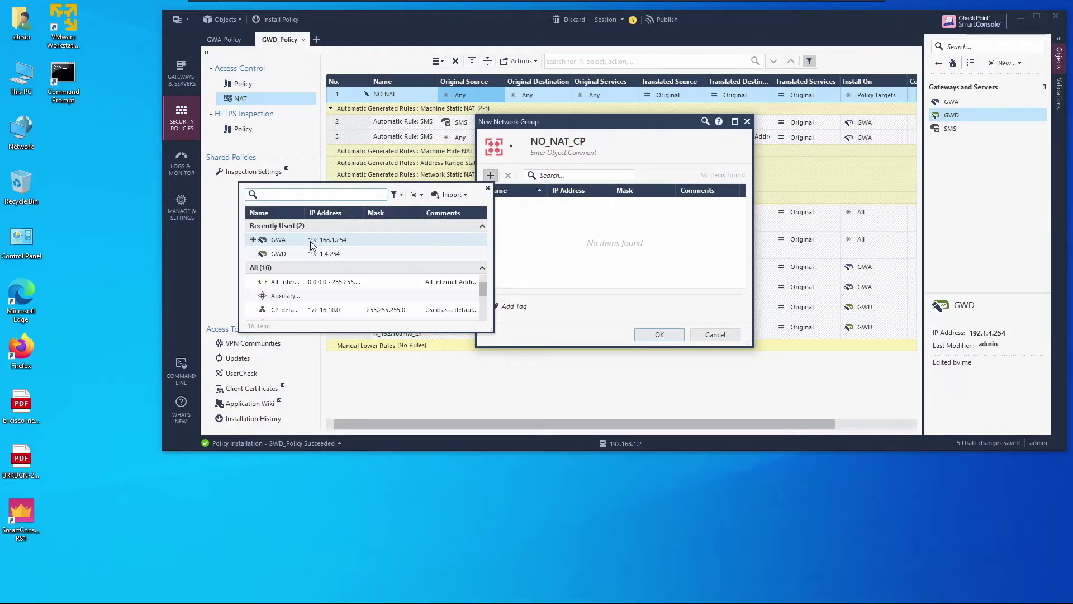
pyautogui.write('192.168.1')
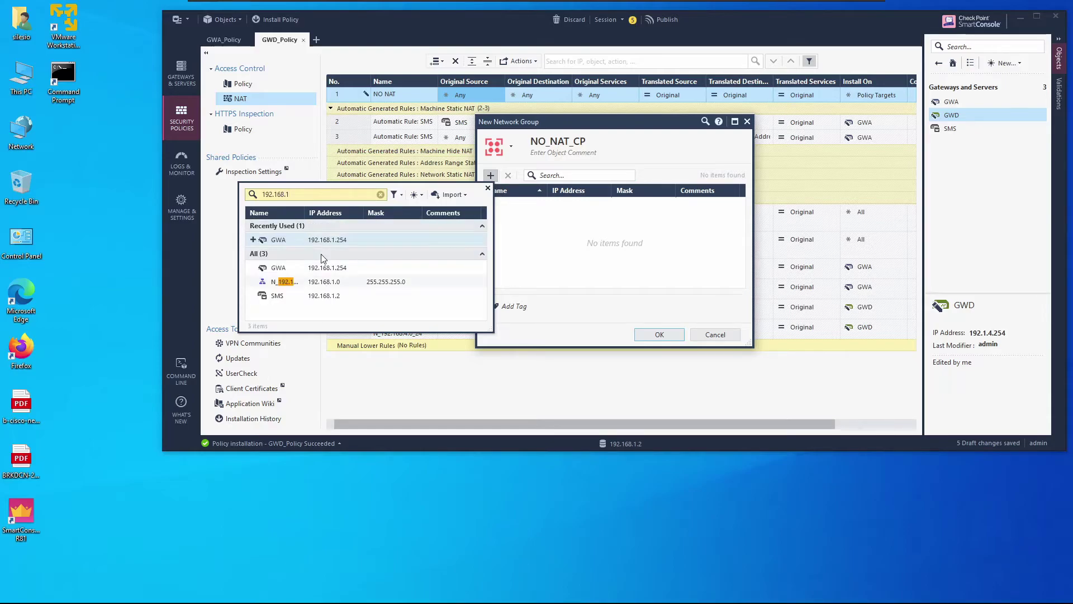
pyautogui.press('BackSpace')
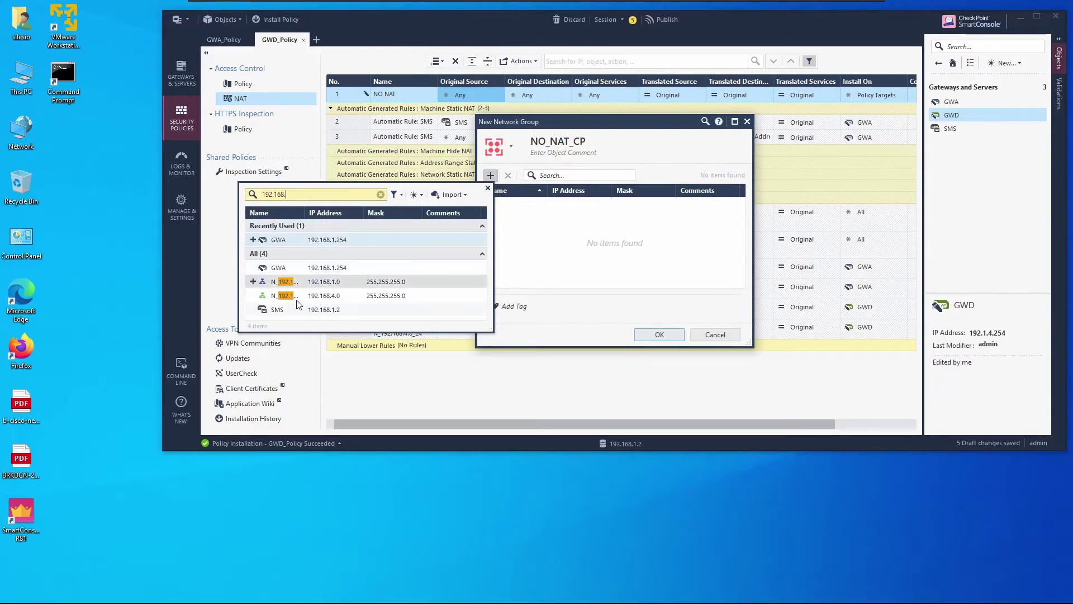
pyautogui.click(253, 281)
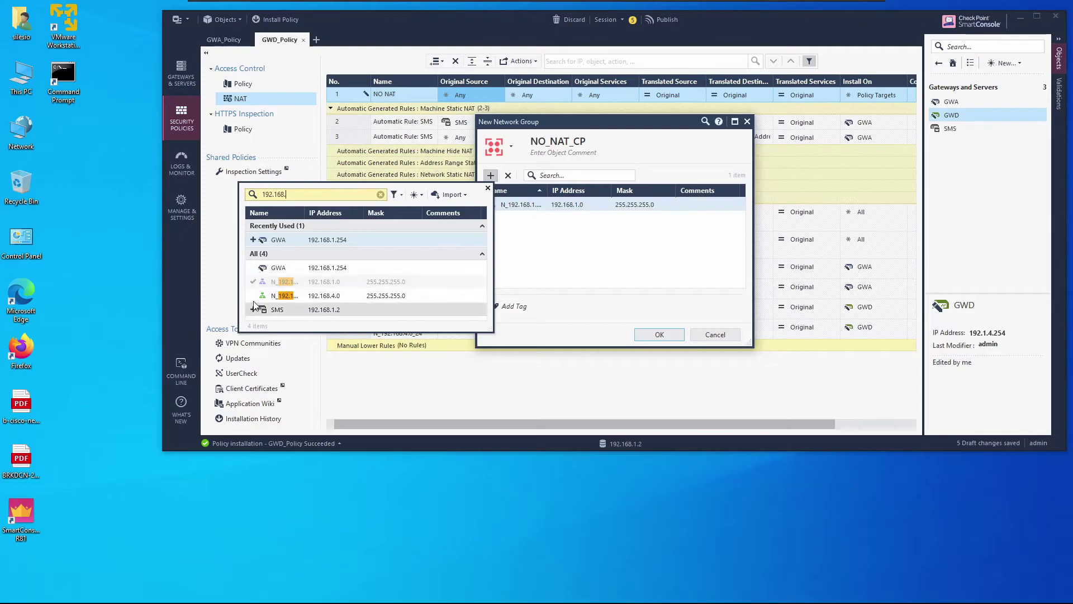
pyautogui.click(254, 295)
pyautogui.click(514, 266)
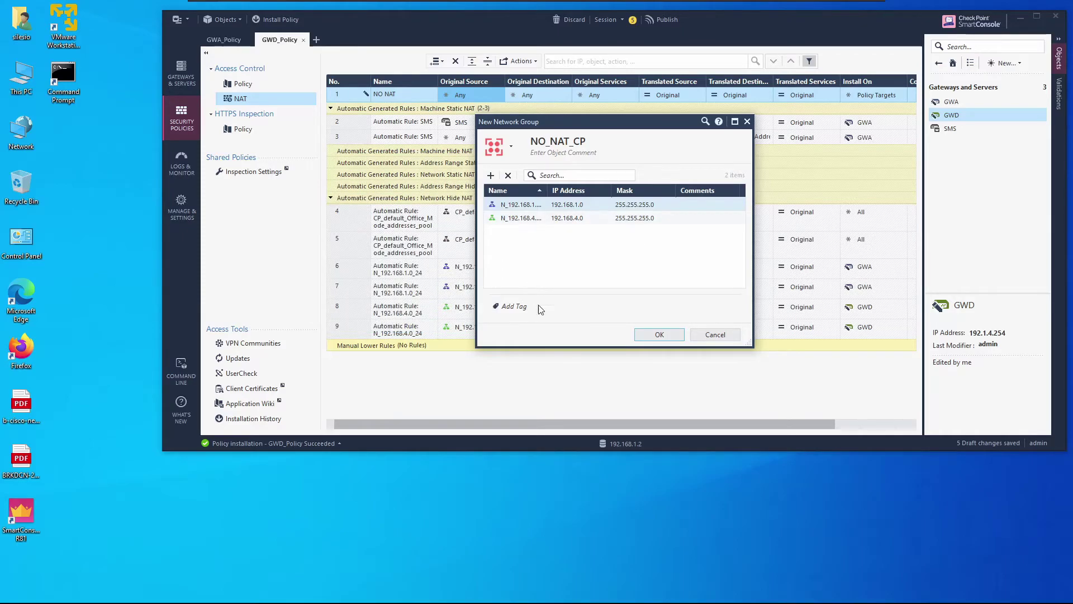
pyautogui.click(656, 334)
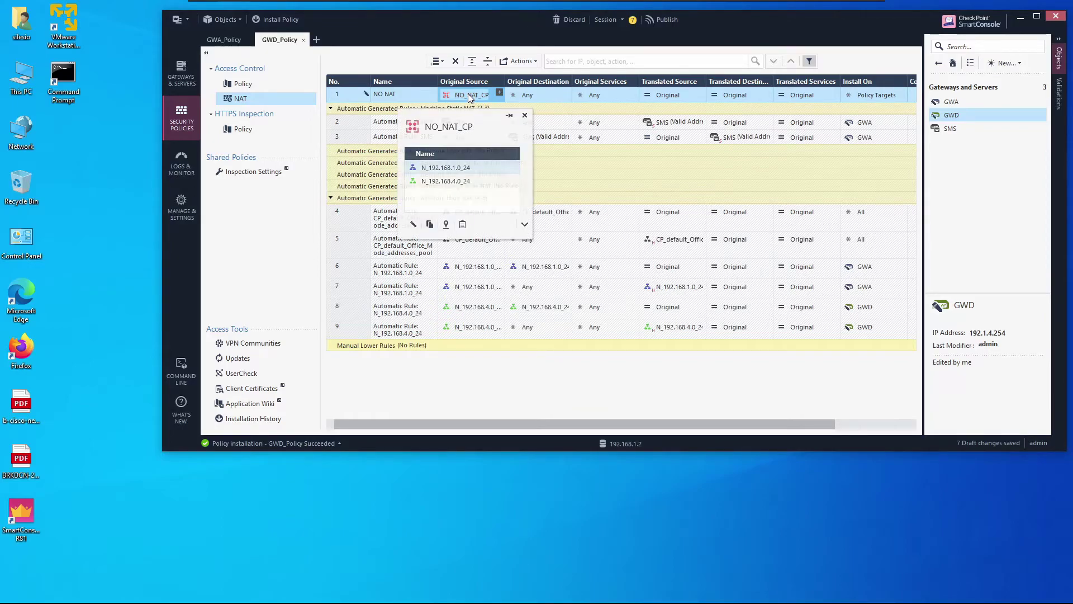
pyautogui.moveTo(470, 95); pyautogui.dragTo(527, 98)
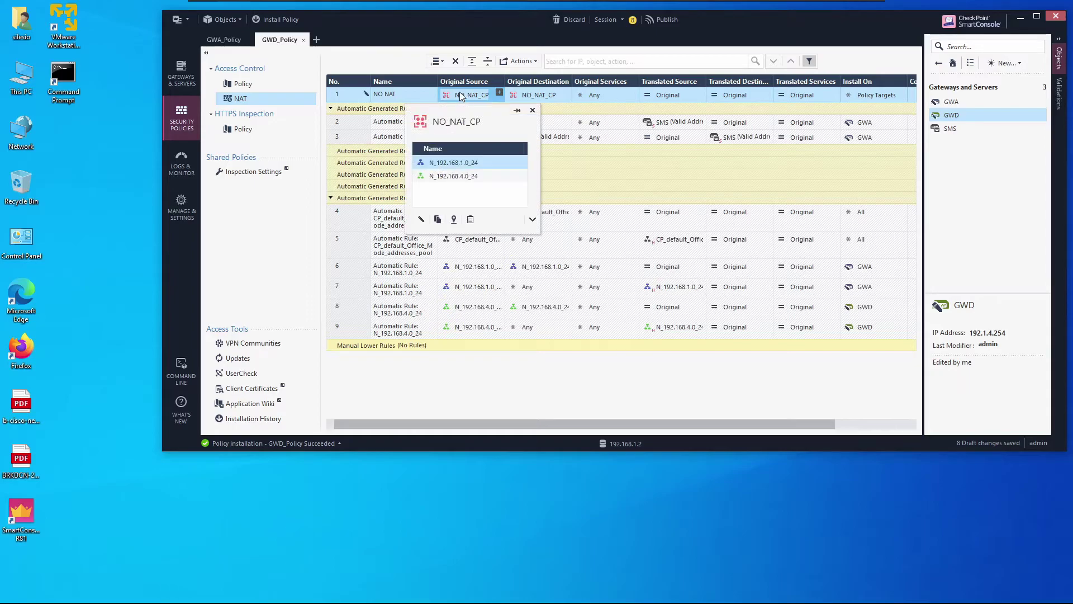
pyautogui.moveTo(528, 93)
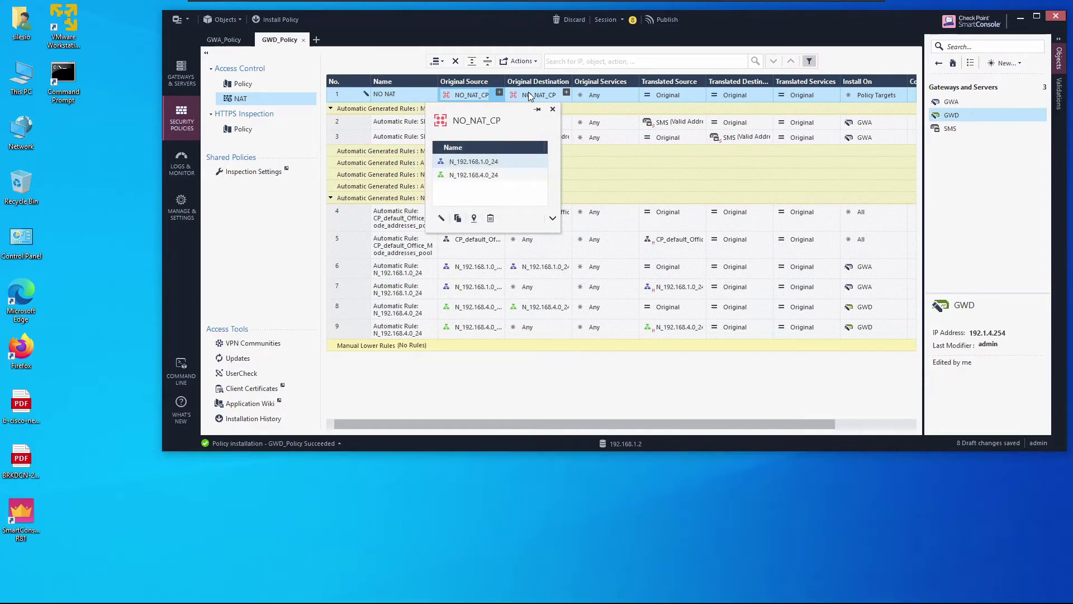
# Copy the NO NAT rule from GWD_Policy and paste it above the automatically generated NAT rules in GWA_Policy.
pyautogui.rightClick(341, 94)
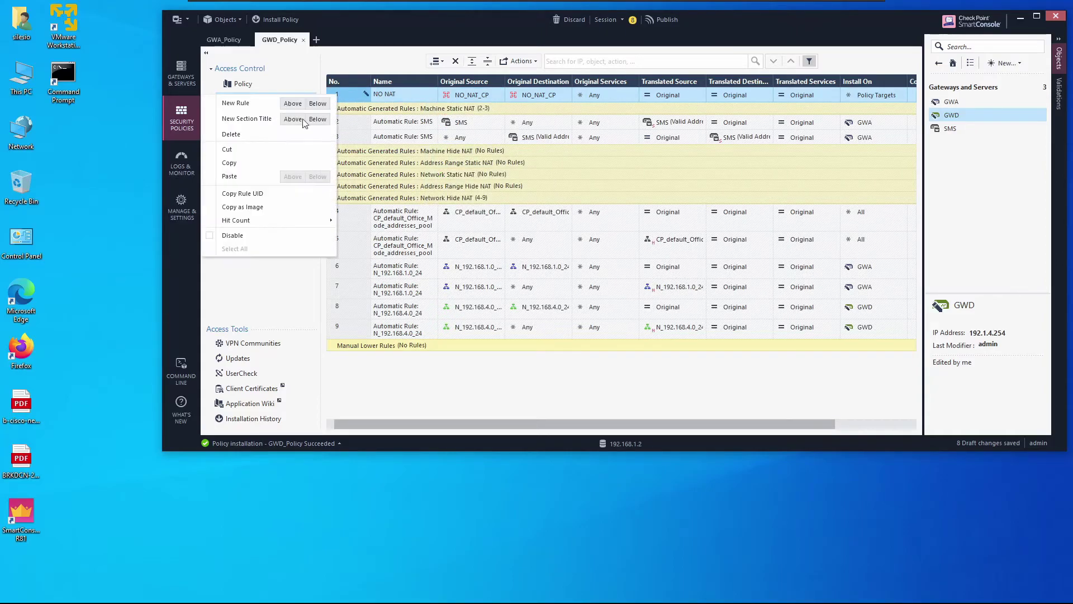
pyautogui.click(246, 162)
pyautogui.click(240, 99)
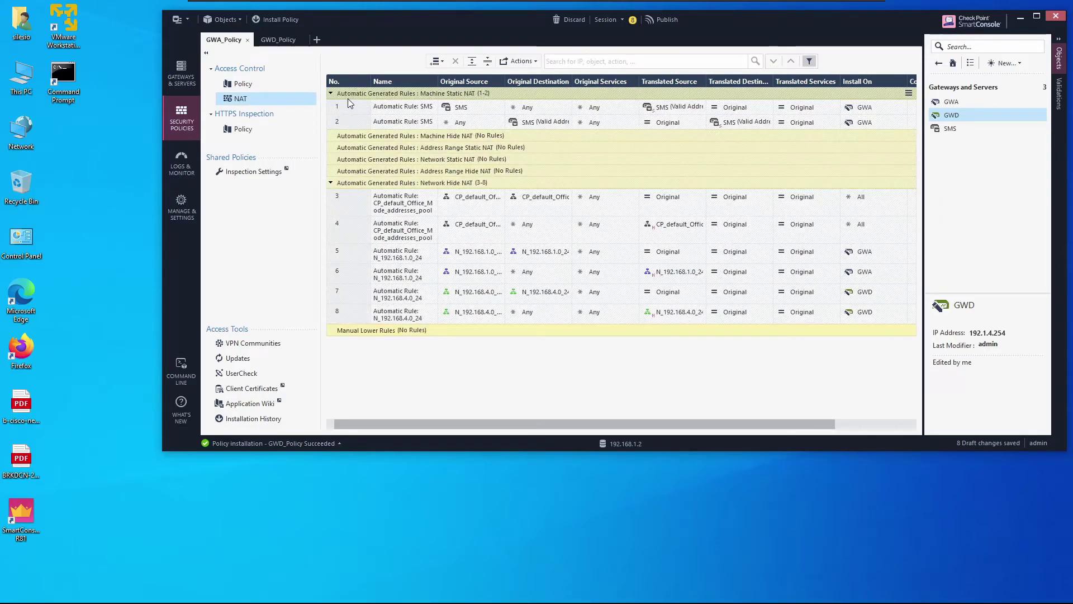
pyautogui.rightClick(348, 91)
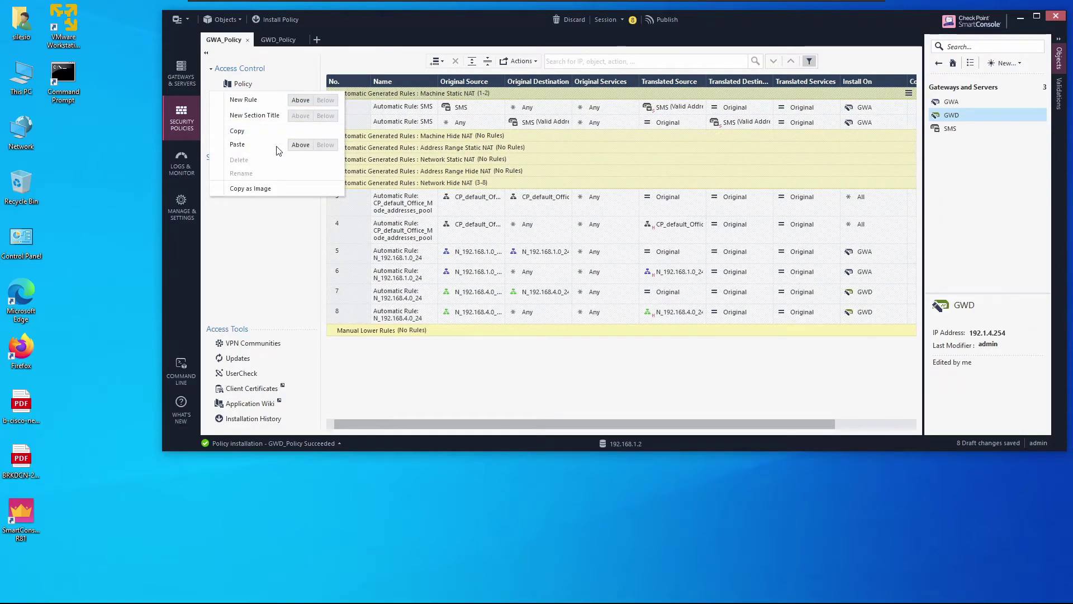
pyautogui.click(300, 145)
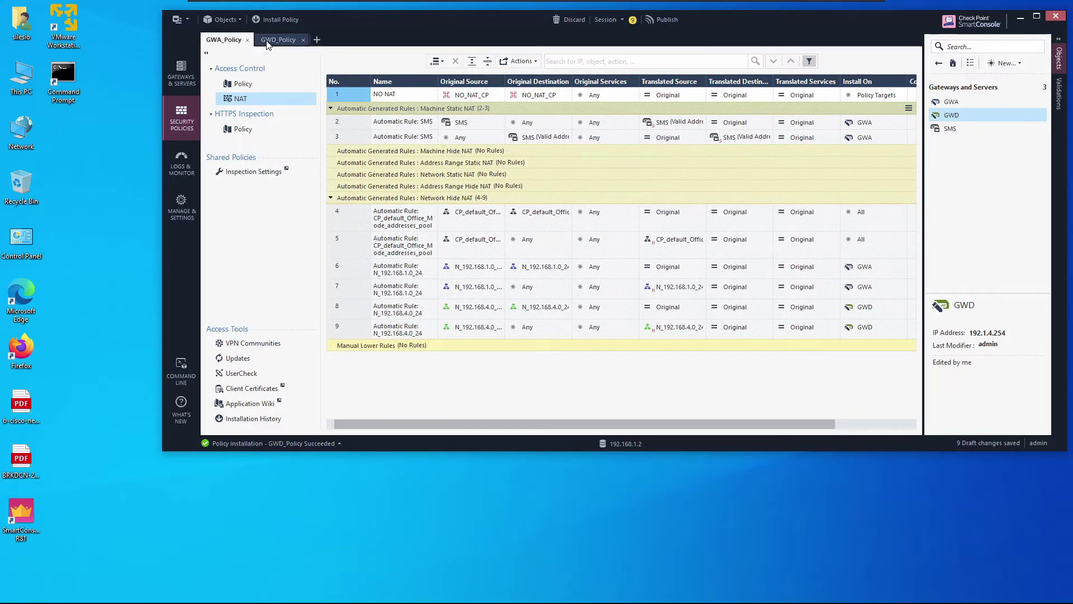
# In GWA_Policy's access control rules, insert a rule named L2L_SITEA_SITED above the Lan To Internet rule.
pyautogui.click(244, 84)
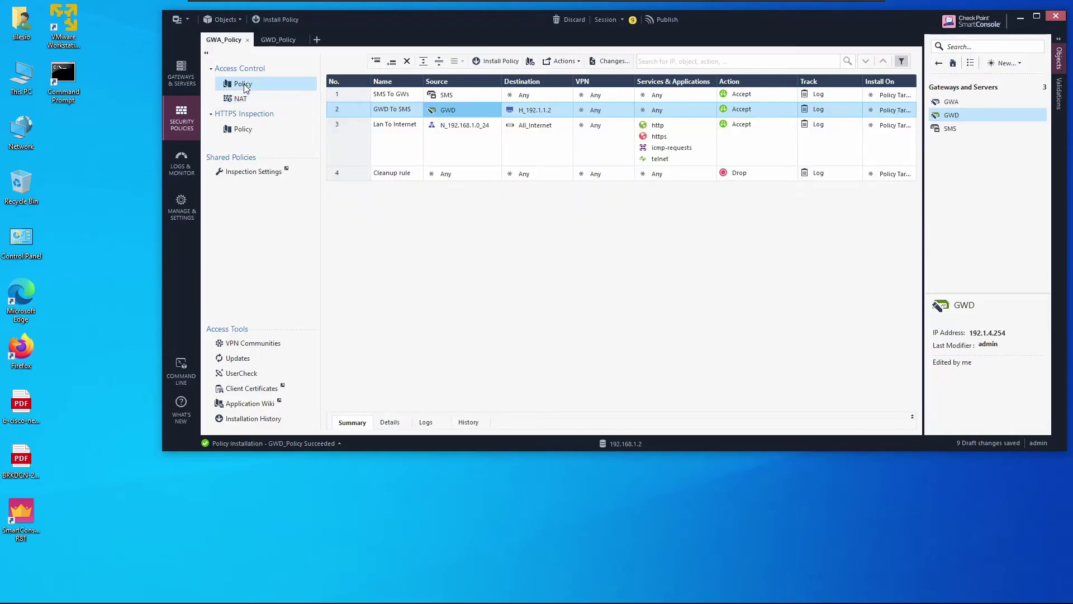
pyautogui.rightClick(357, 127)
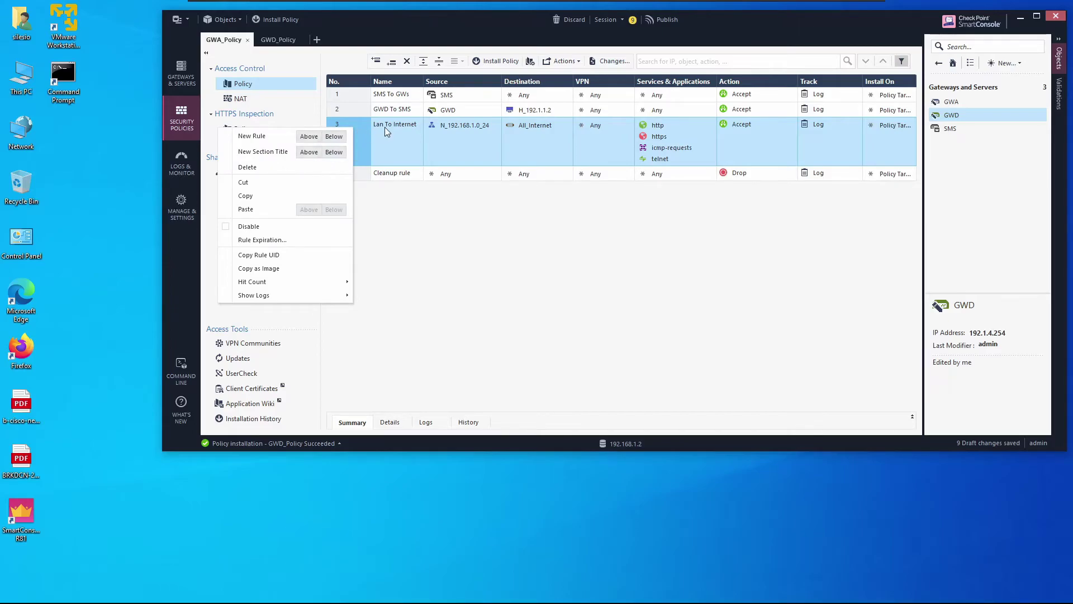
pyautogui.click(312, 138)
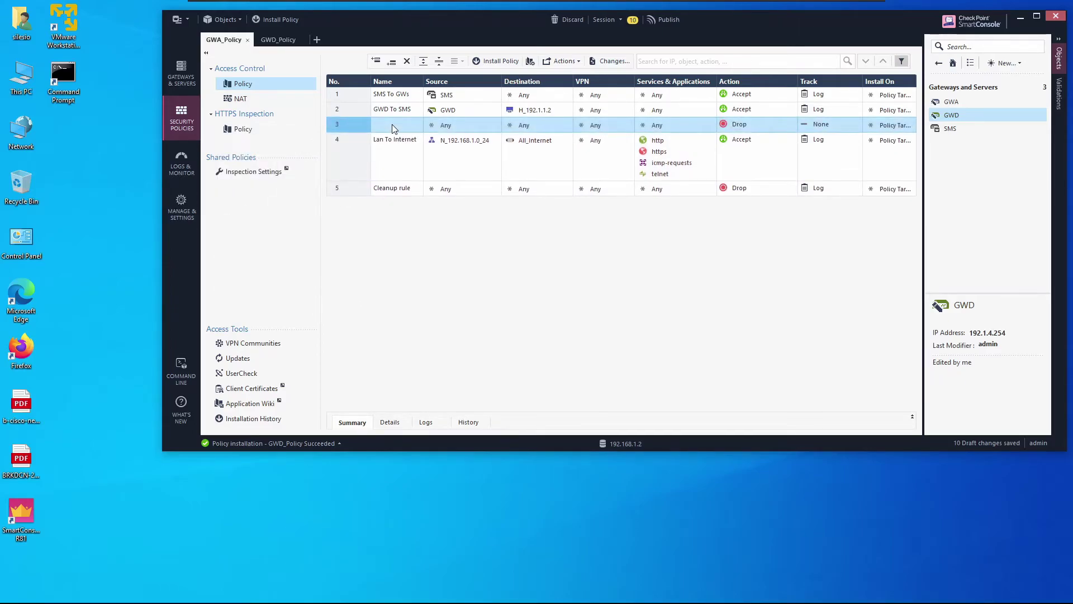
pyautogui.click(393, 127)
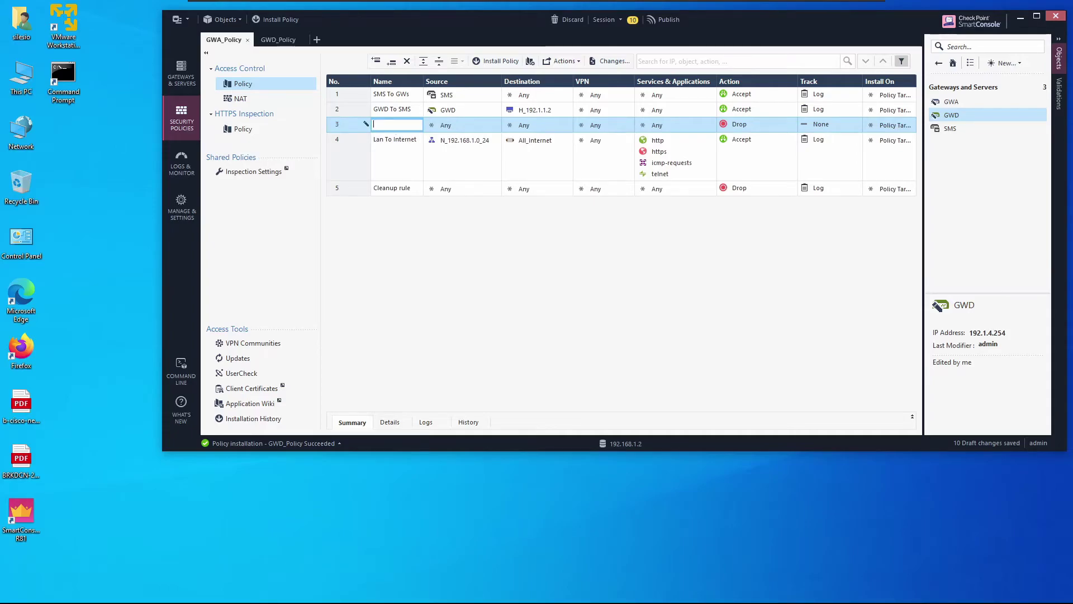
pyautogui.write('L2L')
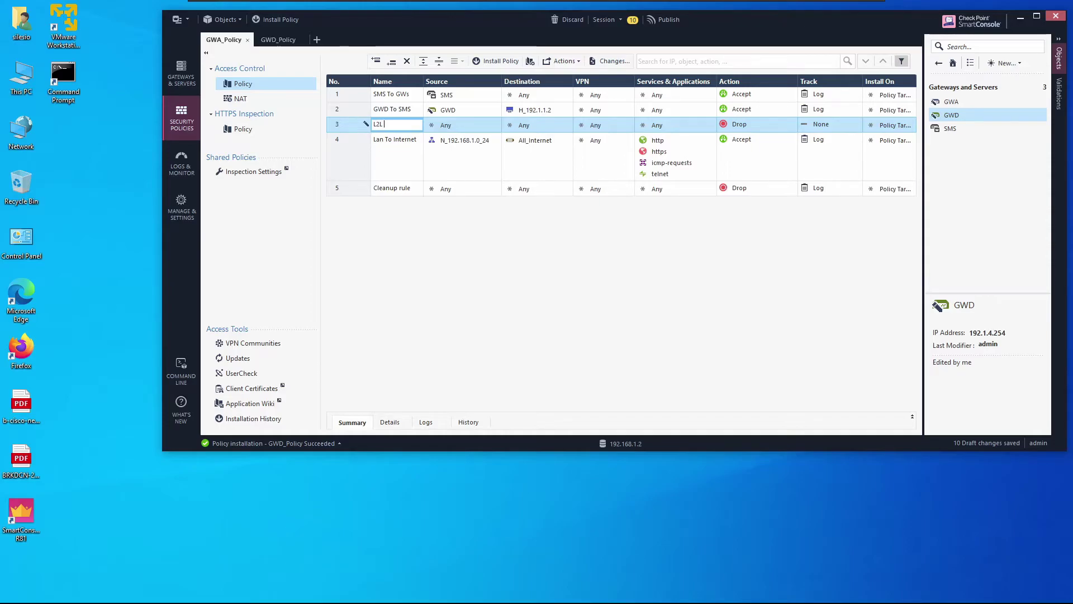
pyautogui.write(' SITEA_')
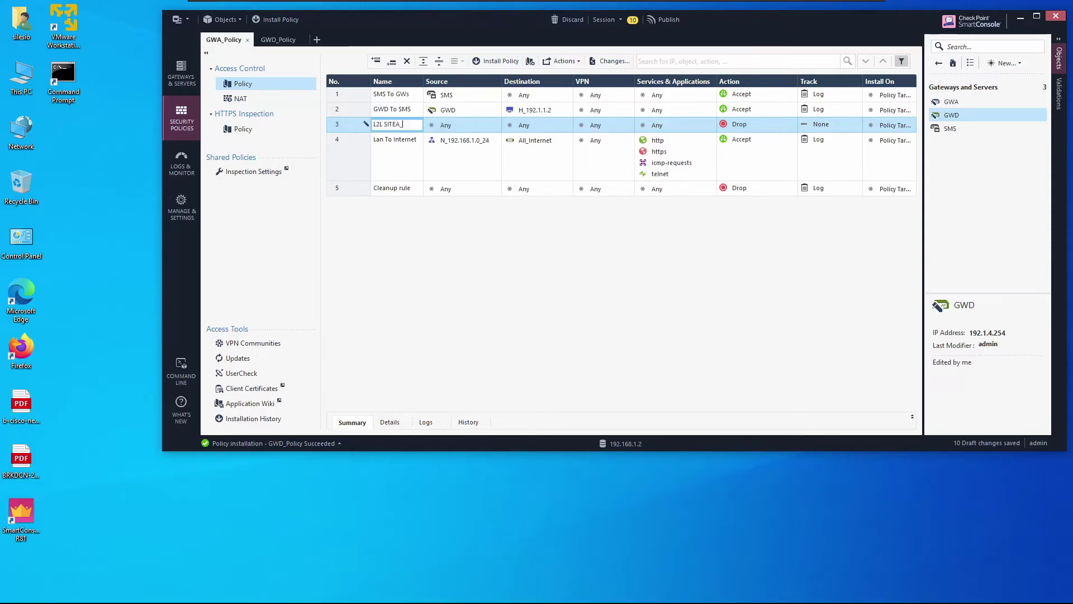
pyautogui.write('TO_')
pyautogui.press('BackSpace')
pyautogui.press('BackSpace')
pyautogui.press('BackSpace')
pyautogui.write('SITED')
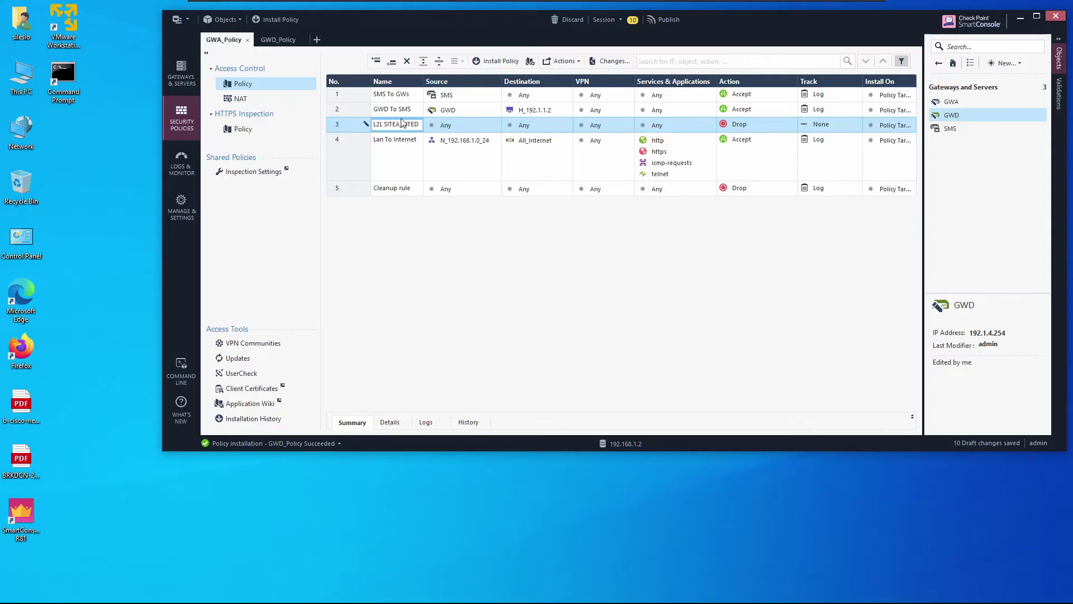
pyautogui.press('BackSpace')
pyautogui.write('_')
pyautogui.click(462, 119)
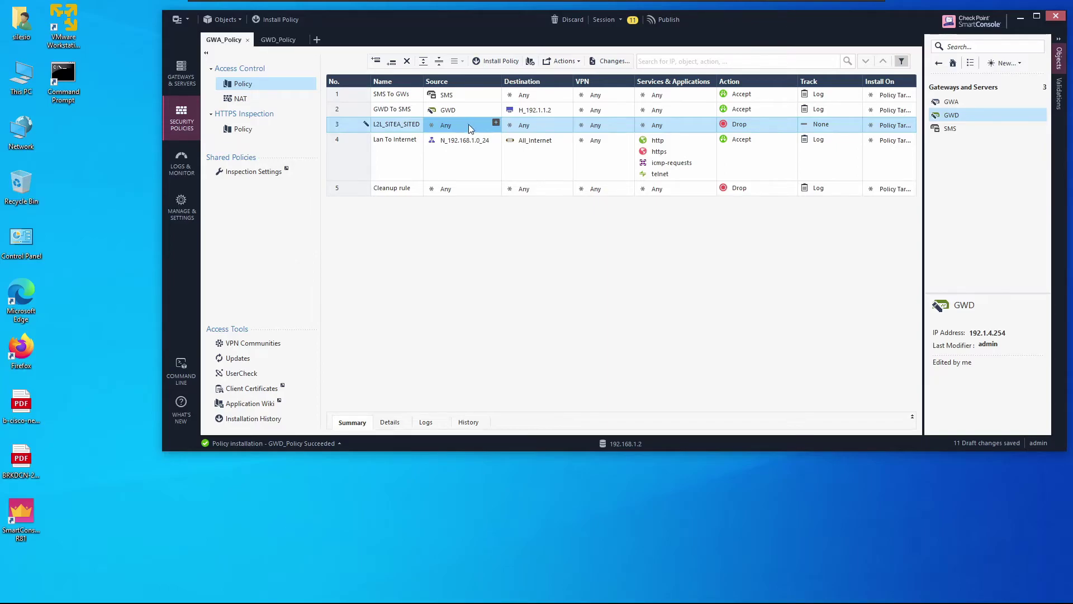
# Set the L2L_SITEA_SITED rule's source to N_192.168.1.0_24 and its destination to N_192.168.4.0_24.
pyautogui.moveTo(471, 143)
pyautogui.moveTo(471, 143); pyautogui.dragTo(464, 125)
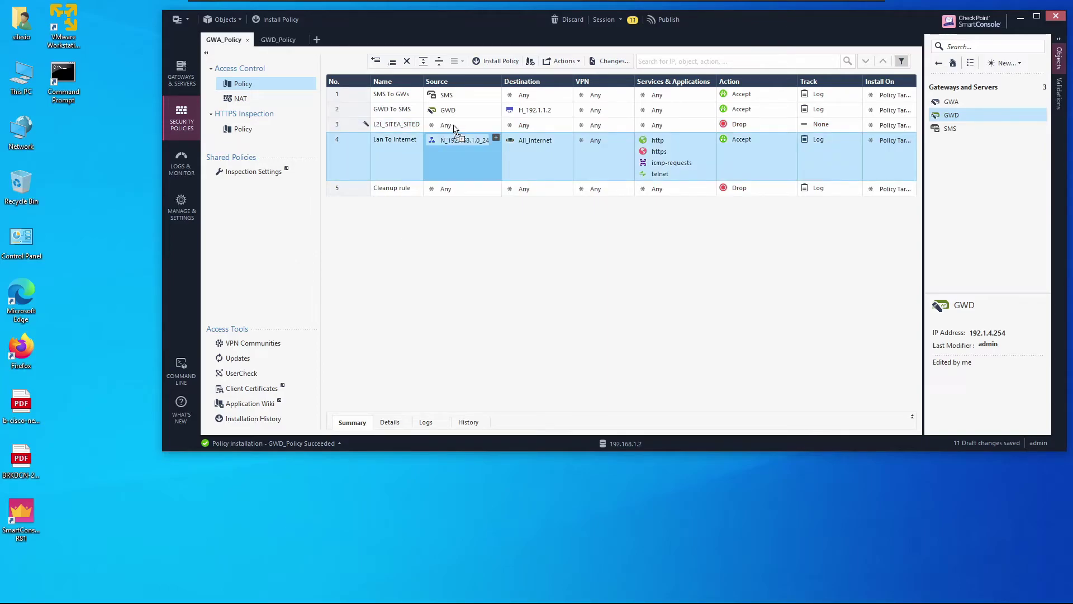
pyautogui.click(566, 123)
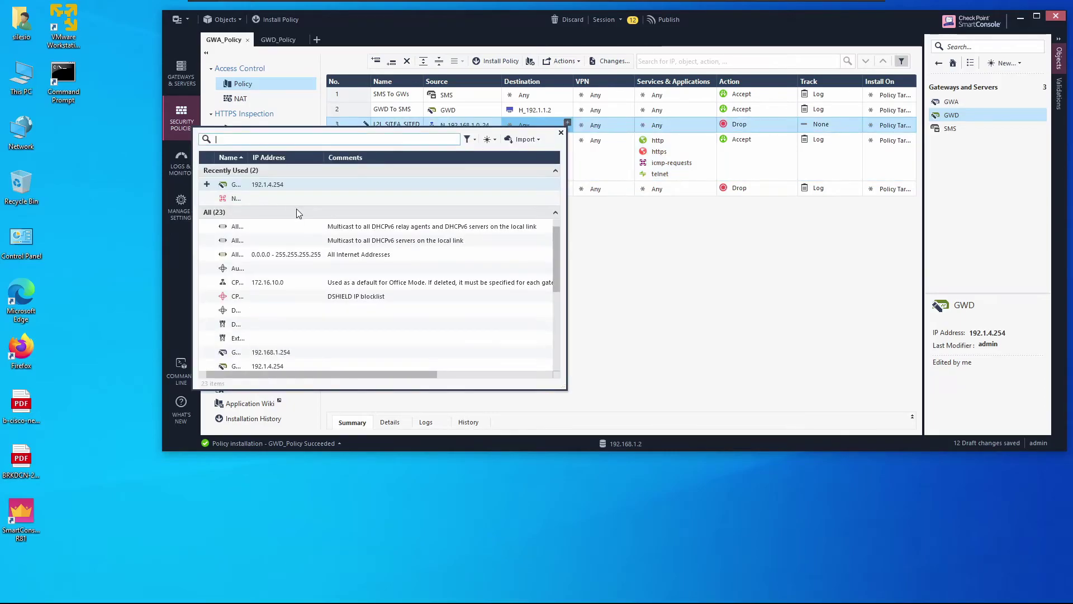
pyautogui.write('192')
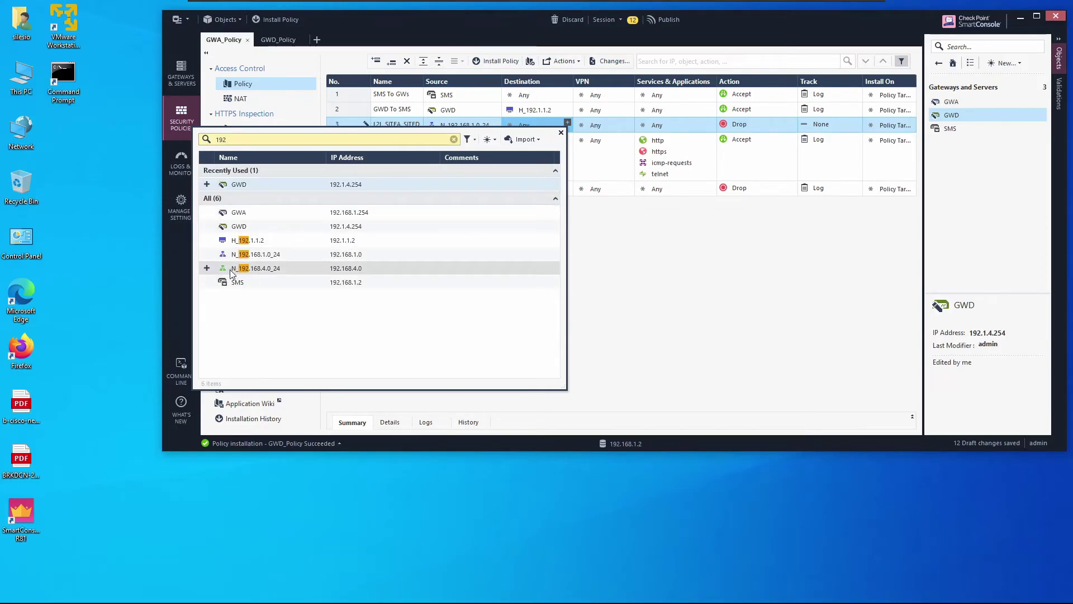
pyautogui.click(208, 268)
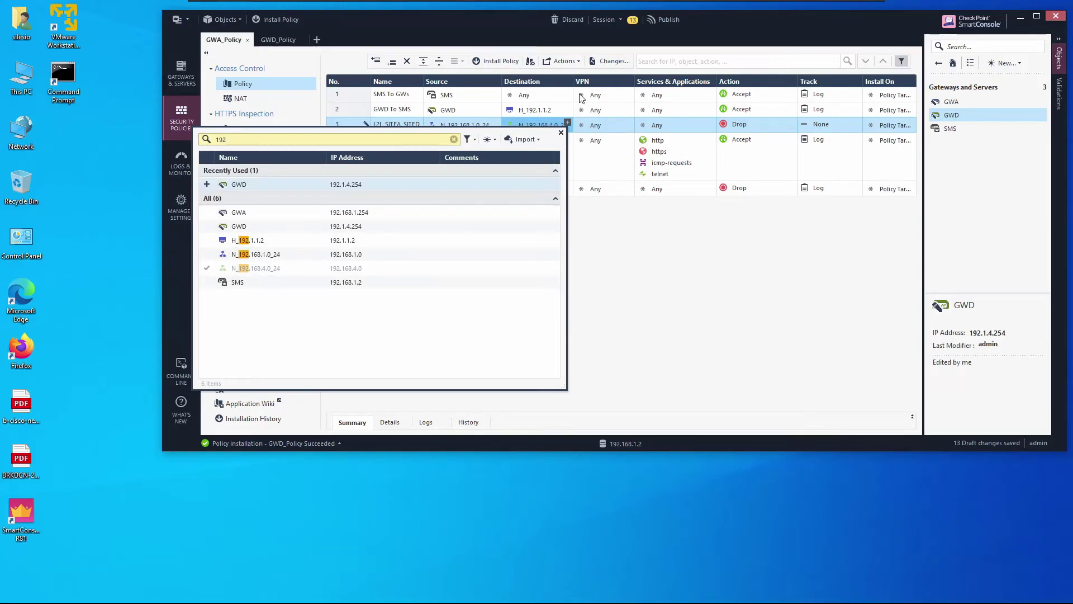
# Add N_192.168.4.0_24 to the L2L_SITEA_SITED rule's source and N_192.168.1.0_24 to its destination, and set its action to Accept.
pyautogui.moveTo(536, 125)
pyautogui.mouseDown()
pyautogui.moveTo(487, 134)
pyautogui.moveTo(521, 137)
pyautogui.mouseUp()
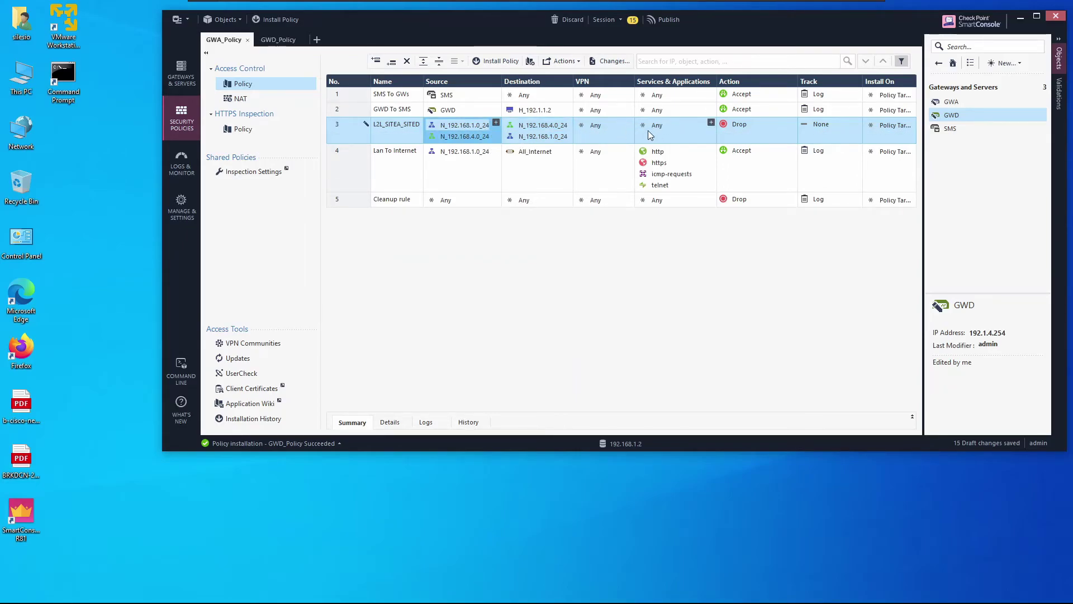
pyautogui.click(746, 123)
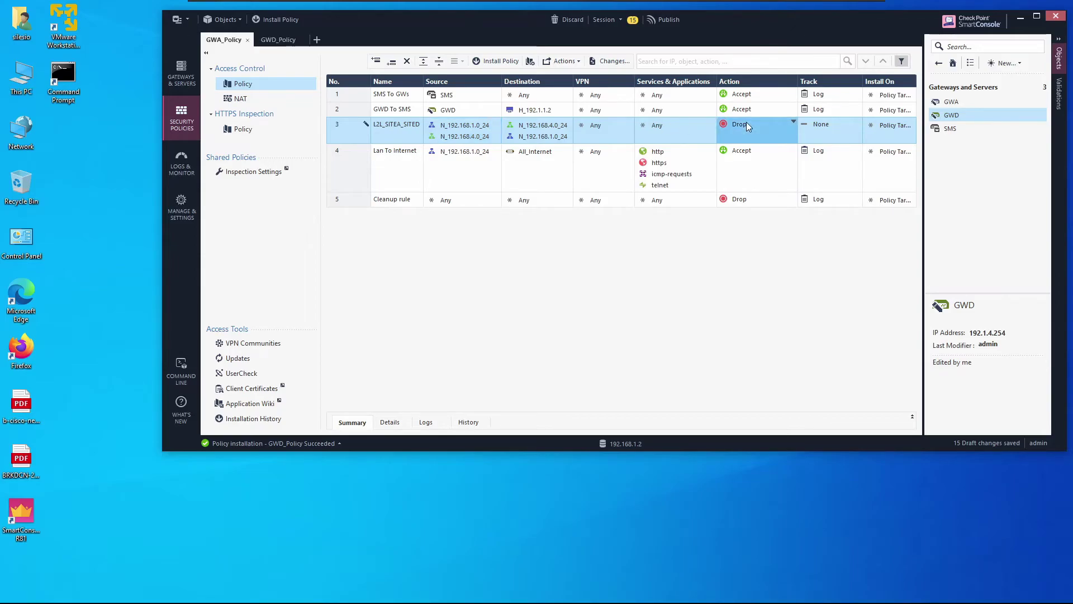
pyautogui.click(702, 133)
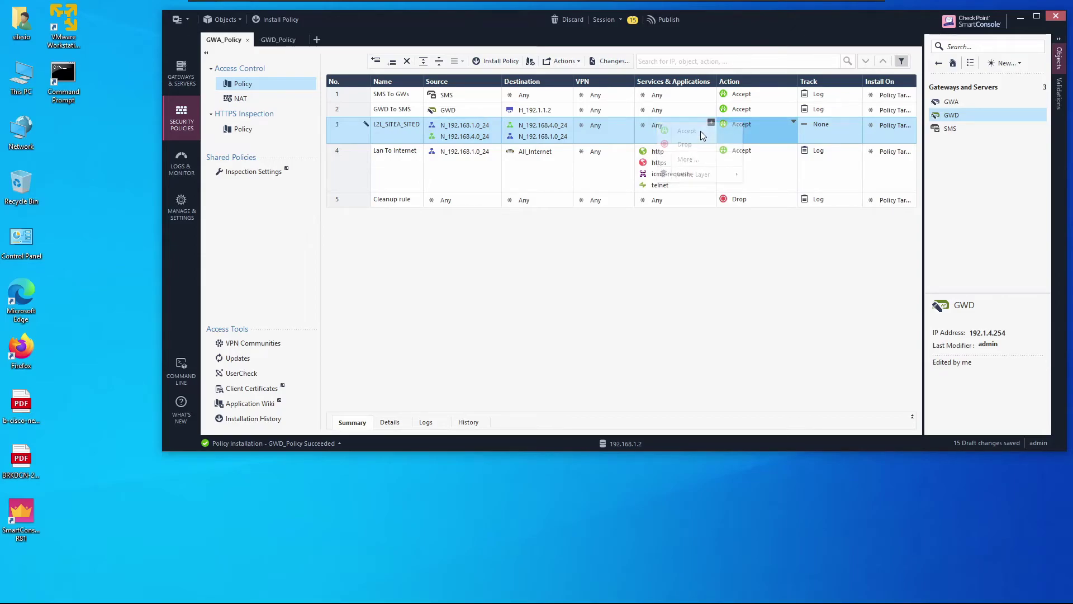
# Restrict the L2L_SITEA_SITED rule to the MyIntranet VPN community and set its tracking to Log.
pyautogui.rightClick(596, 126)
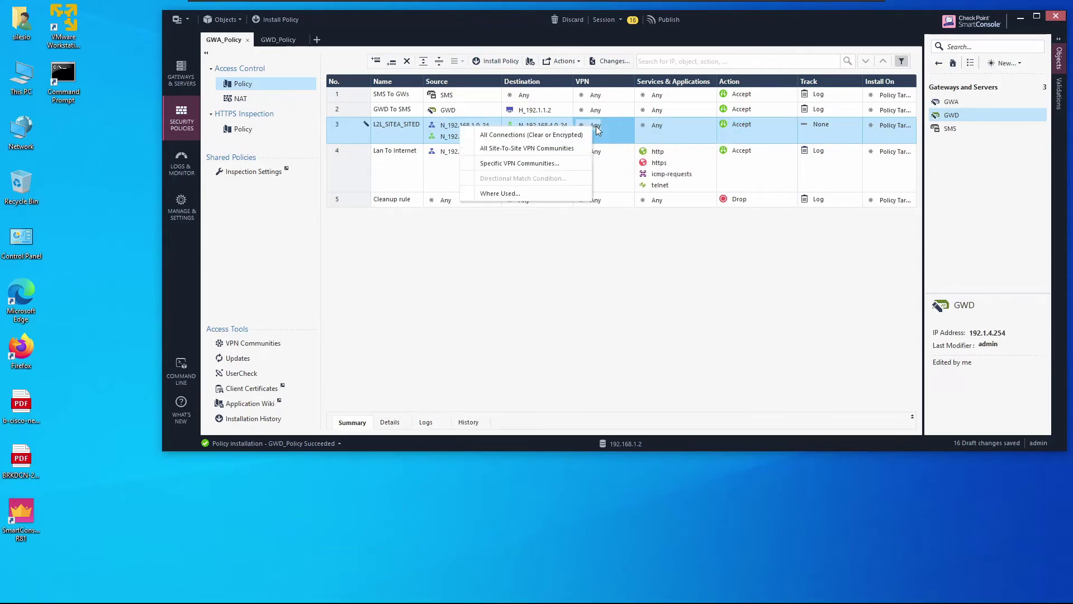
pyautogui.click(577, 165)
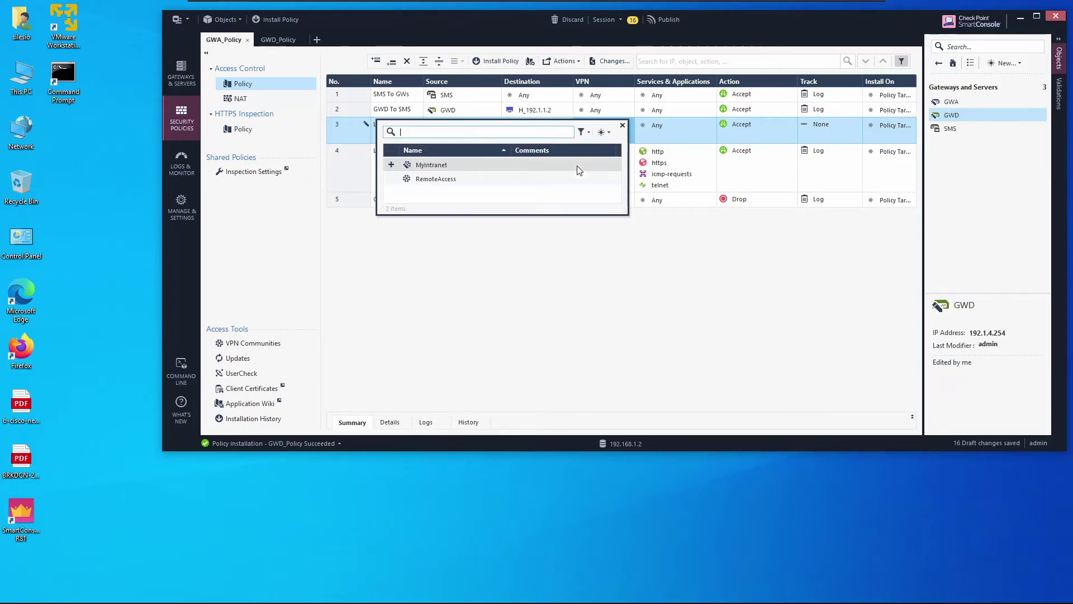
pyautogui.click(442, 167)
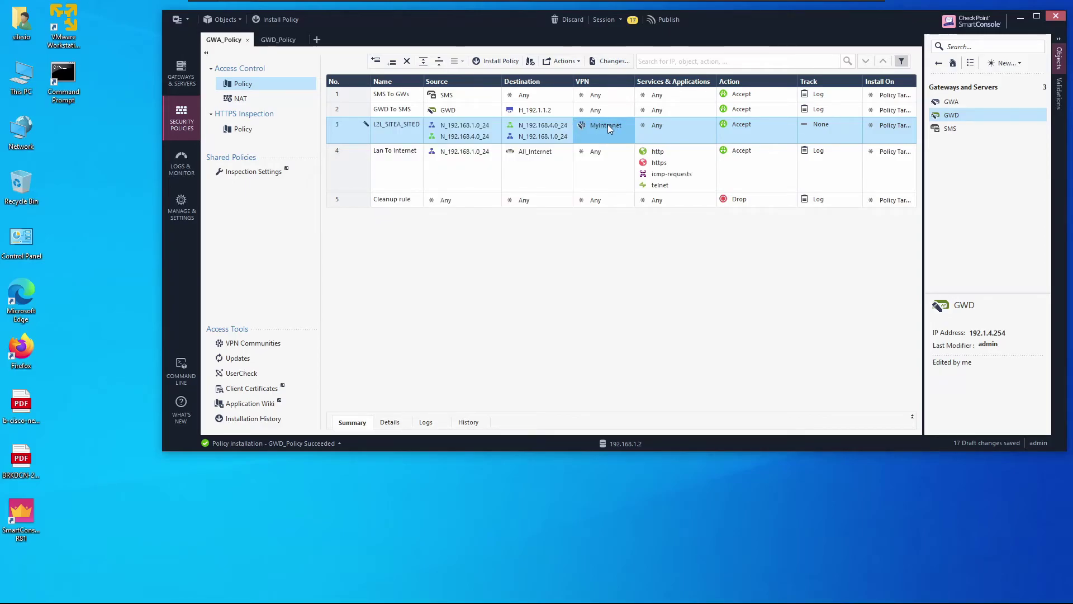
pyautogui.rightClick(814, 122)
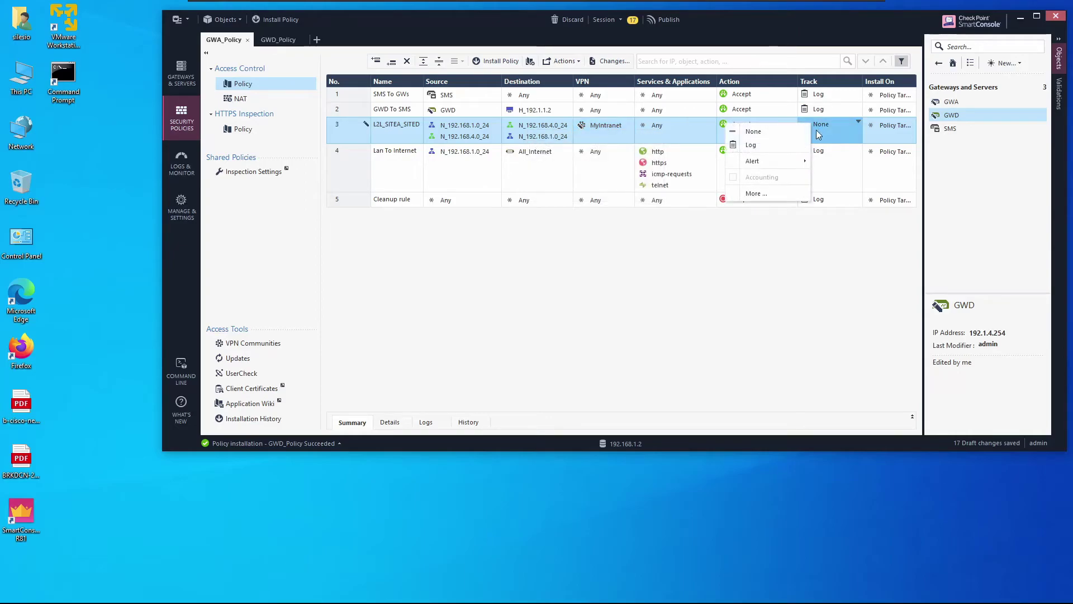
pyautogui.click(766, 144)
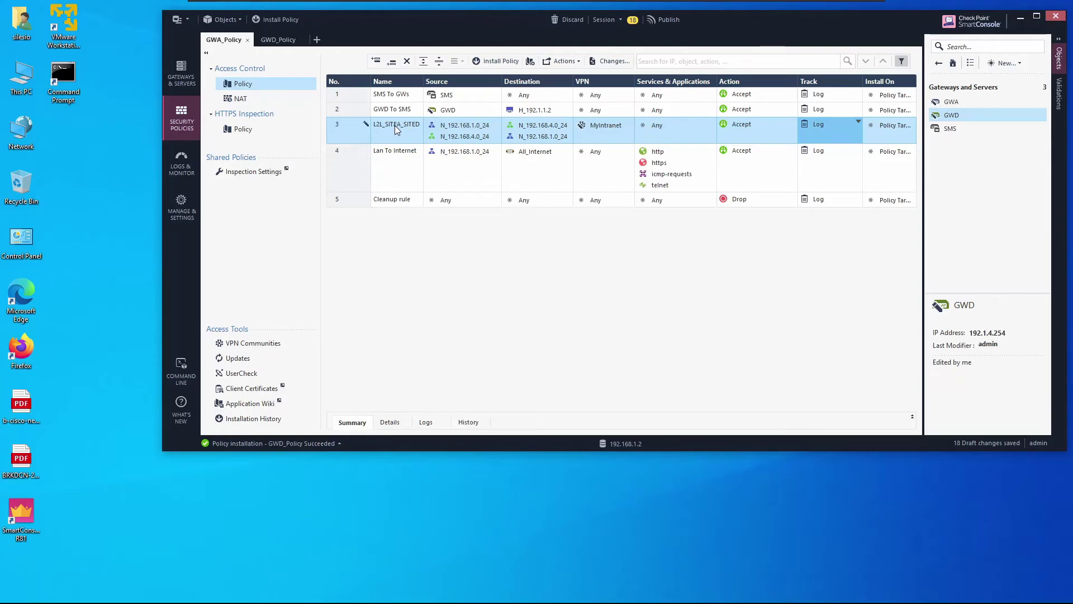
# Copy the L2L_SITEA_SITED rule and paste it above the Lan To Internet rule in GWD_Policy's access control rules.
pyautogui.rightClick(357, 130)
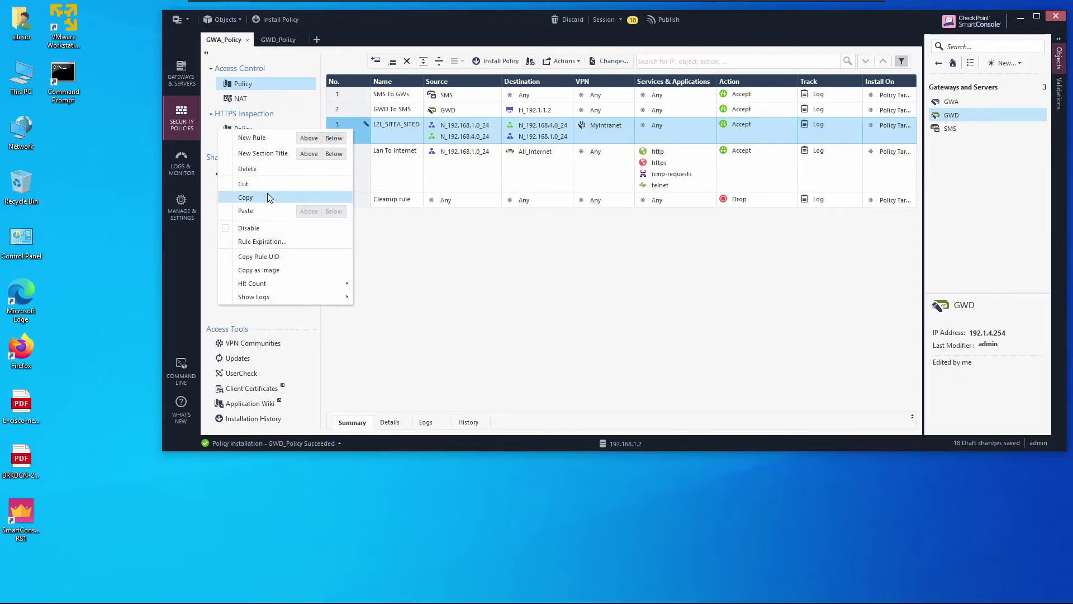
pyautogui.click(267, 197)
pyautogui.click(278, 39)
pyautogui.click(283, 100)
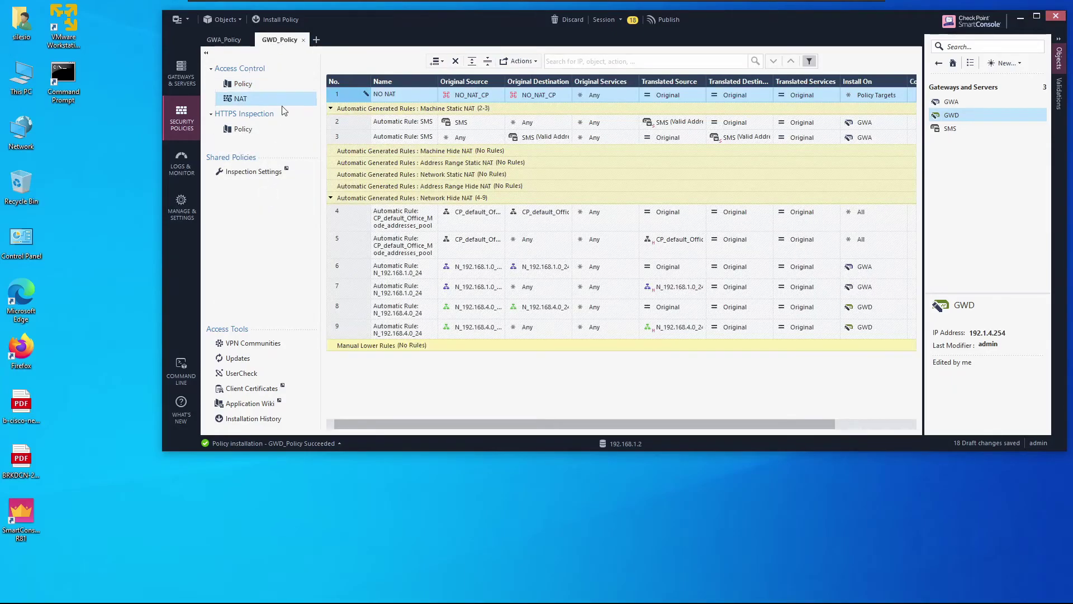
pyautogui.click(257, 85)
pyautogui.rightClick(361, 123)
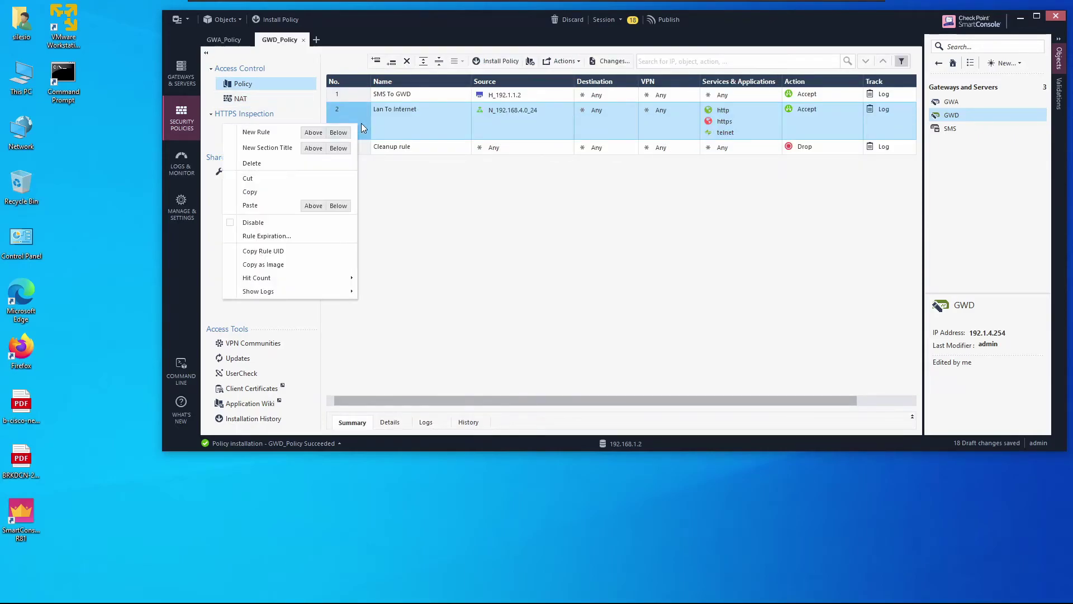
pyautogui.click(312, 205)
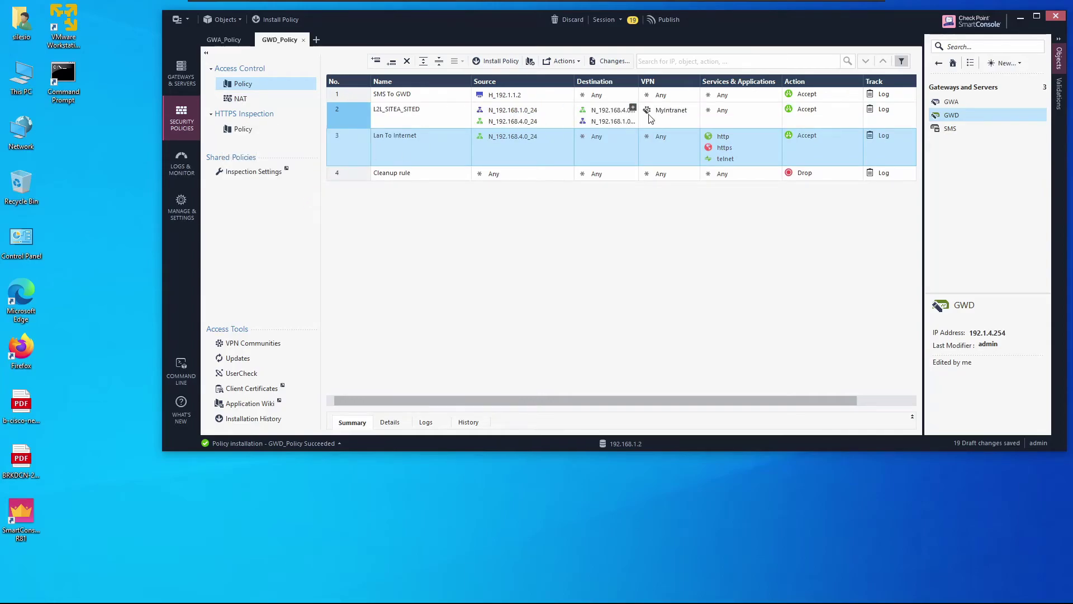
pyautogui.moveTo(662, 115)
# Publish the pending changes and install GWA_Policy on the GWA gateway.
pyautogui.click(222, 40)
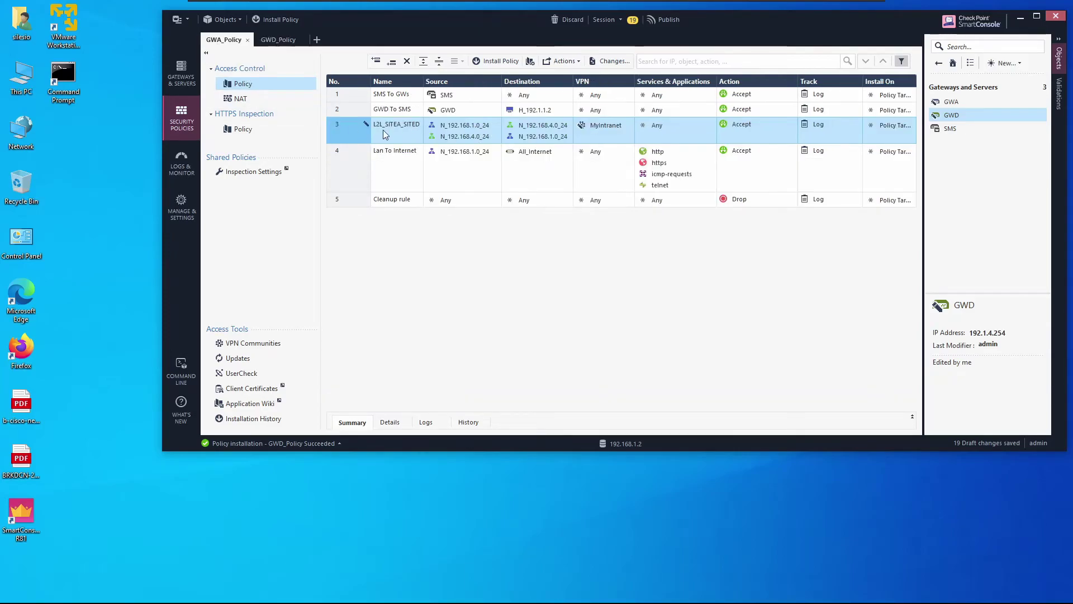
pyautogui.moveTo(362, 126)
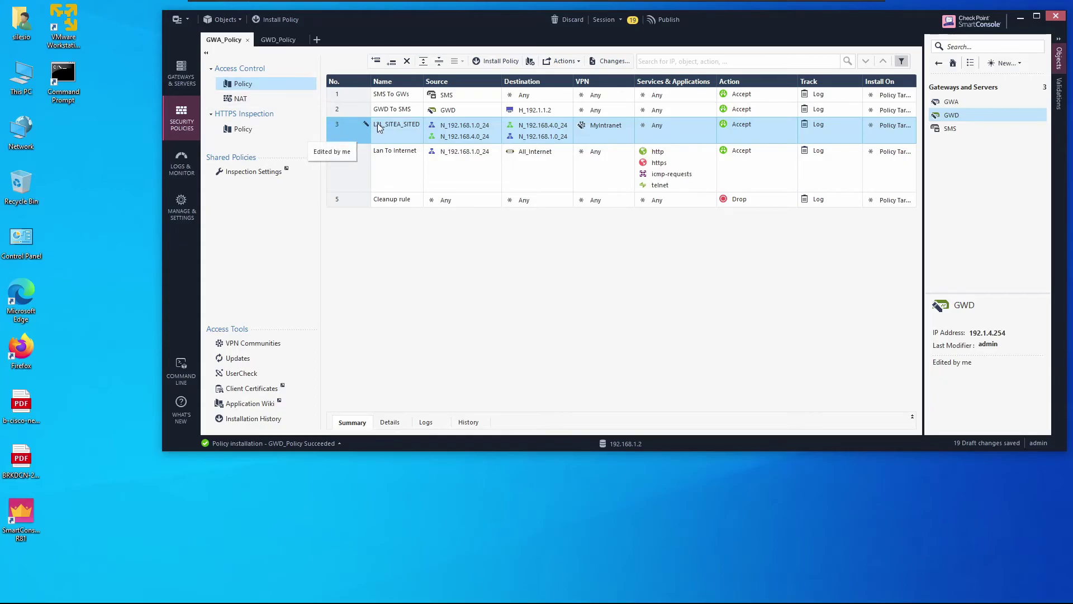
pyautogui.click(496, 62)
pyautogui.click(665, 304)
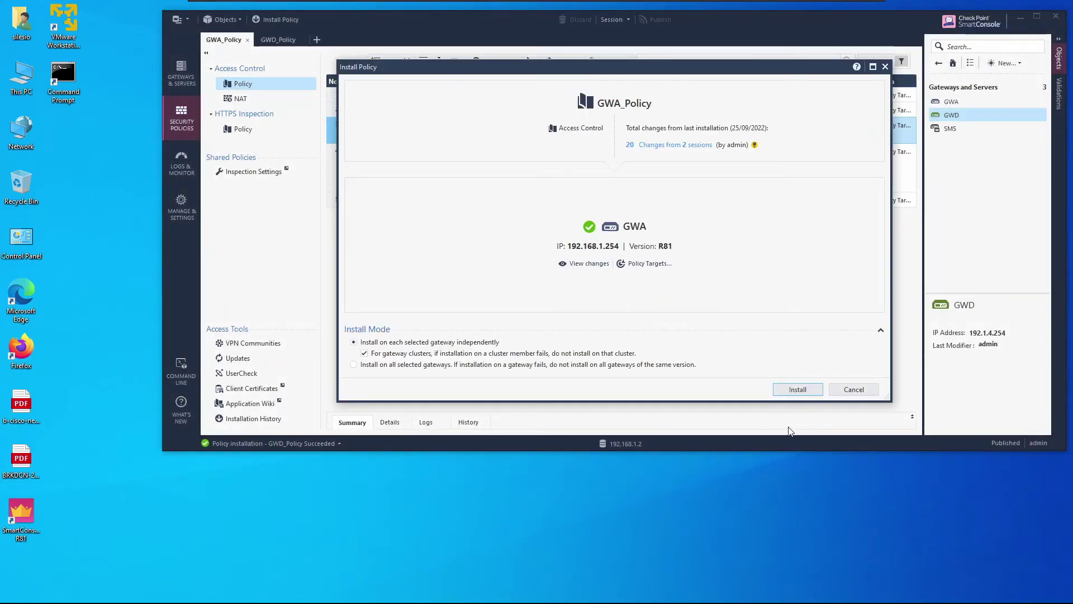
pyautogui.click(808, 393)
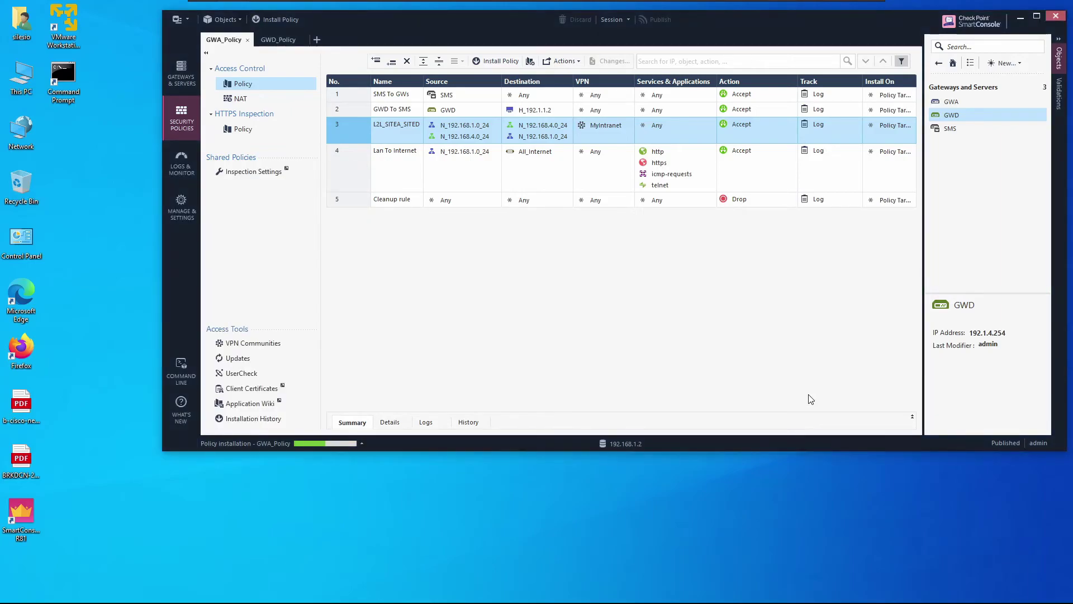
# Install GWD_Policy on the GWD gateway.
pyautogui.click(278, 39)
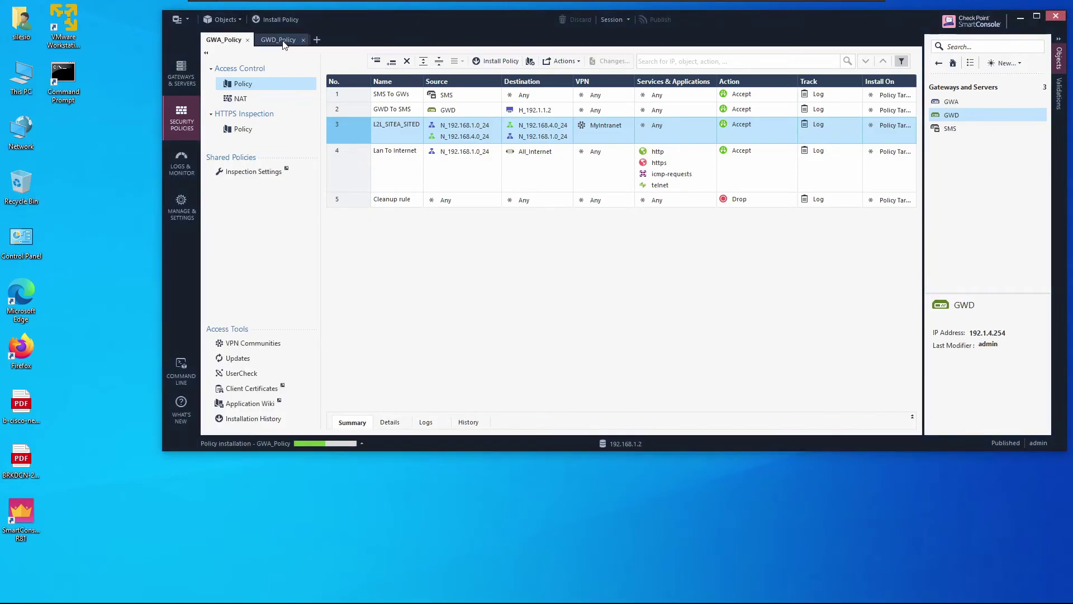
pyautogui.click(400, 118)
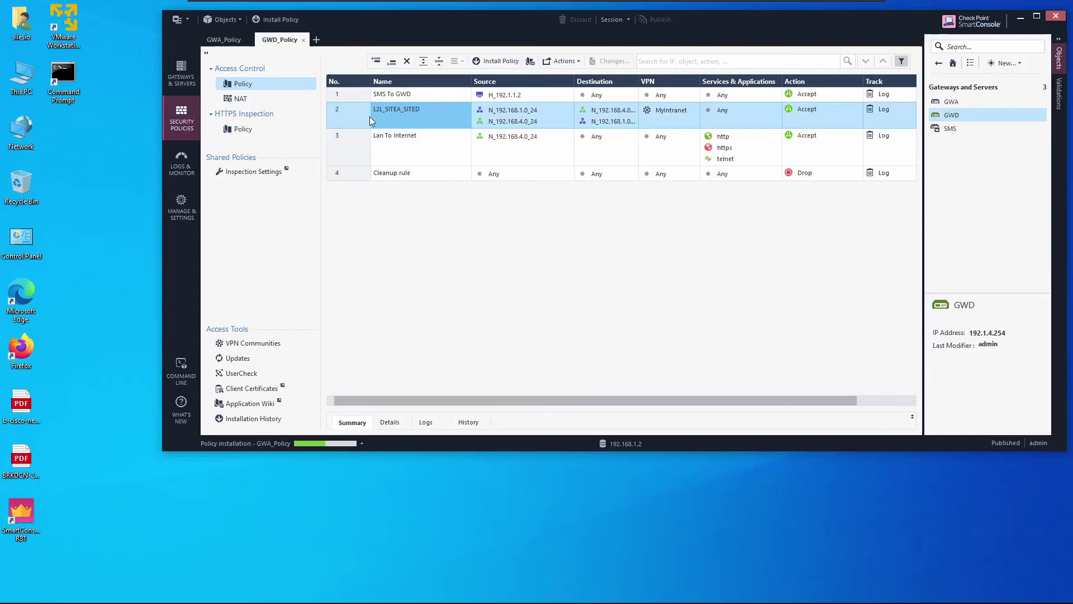
pyautogui.click(489, 63)
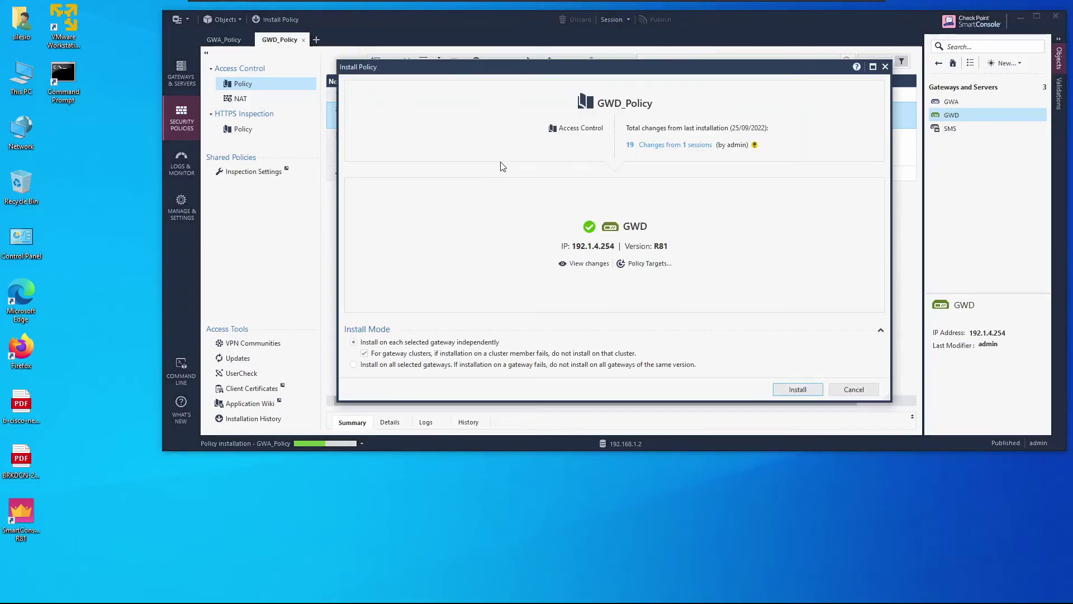
pyautogui.click(791, 389)
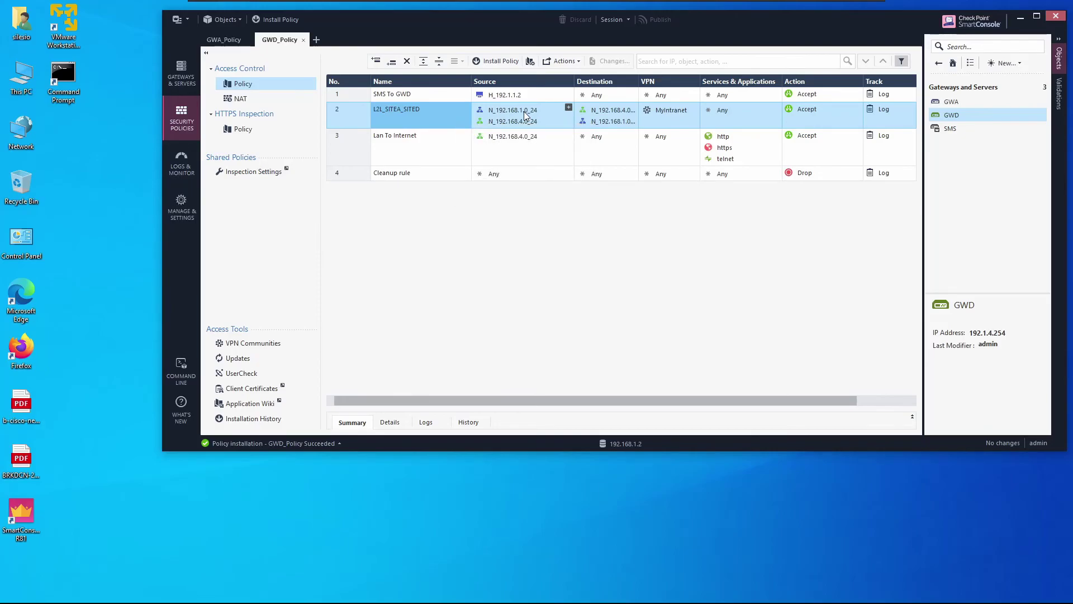
# Switch to Command Prompt and start a telnet session to 192.168.4.6.
pyautogui.doubleClick(59, 80)
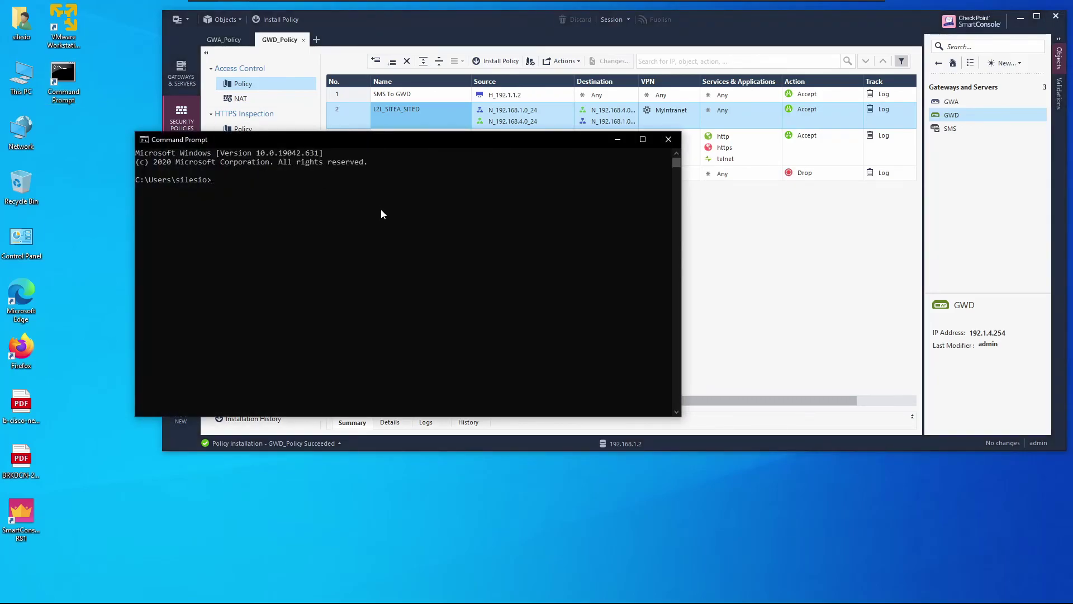
pyautogui.write('Telnet')
pyautogui.press('BackSpace')
pyautogui.press('BackSpace')
pyautogui.press('BackSpace')
pyautogui.press('BackSpace')
pyautogui.press('BackSpace')
pyautogui.press('BackSpace')
pyautogui.write('telnet 192.168.4.6')
pyautogui.press('Return')
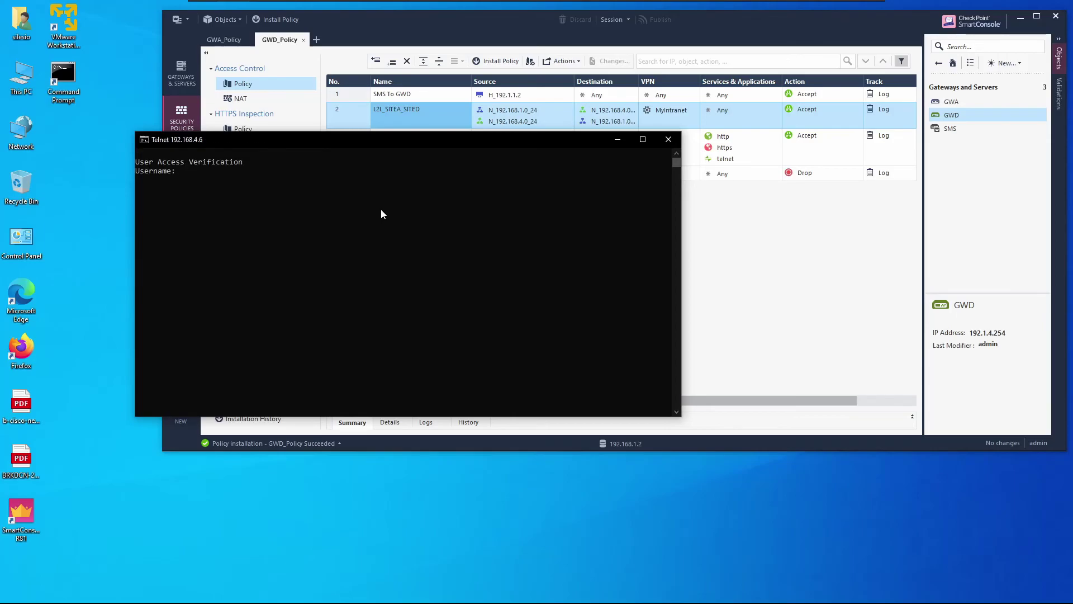
# Log in to the telnet session with the account username and password.
pyautogui.write('silesio')
pyautogui.press('Return')
pyautogui.press('Return')
pyautogui.press('Return')
pyautogui.press('Return')
# Run show users on the router and highlight the source address of the current session.
pyautogui.write('show users')
pyautogui.press('Return')
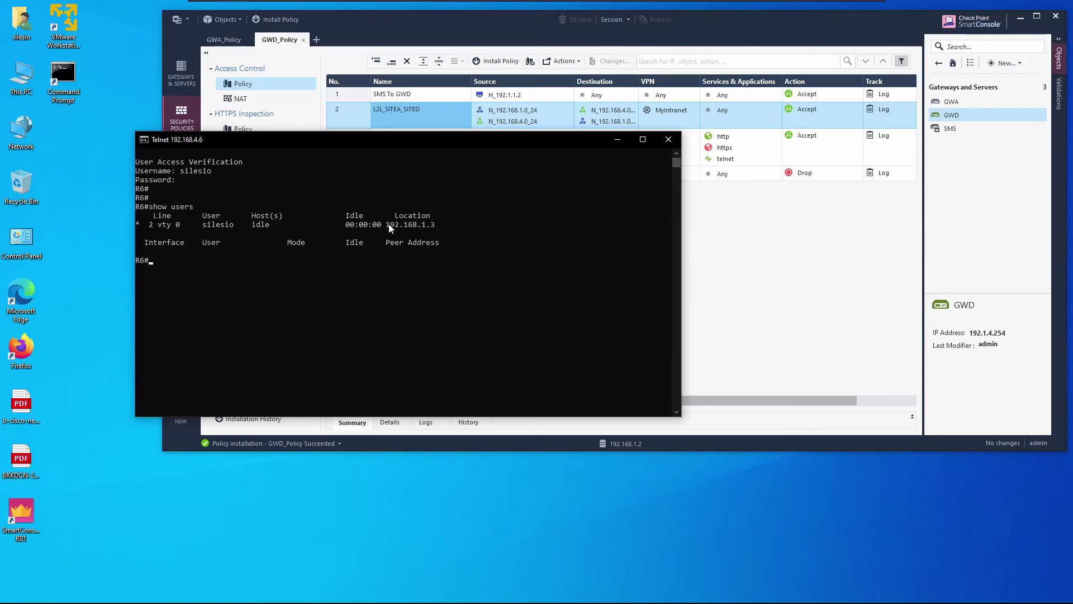
pyautogui.moveTo(387, 224); pyautogui.dragTo(439, 226)
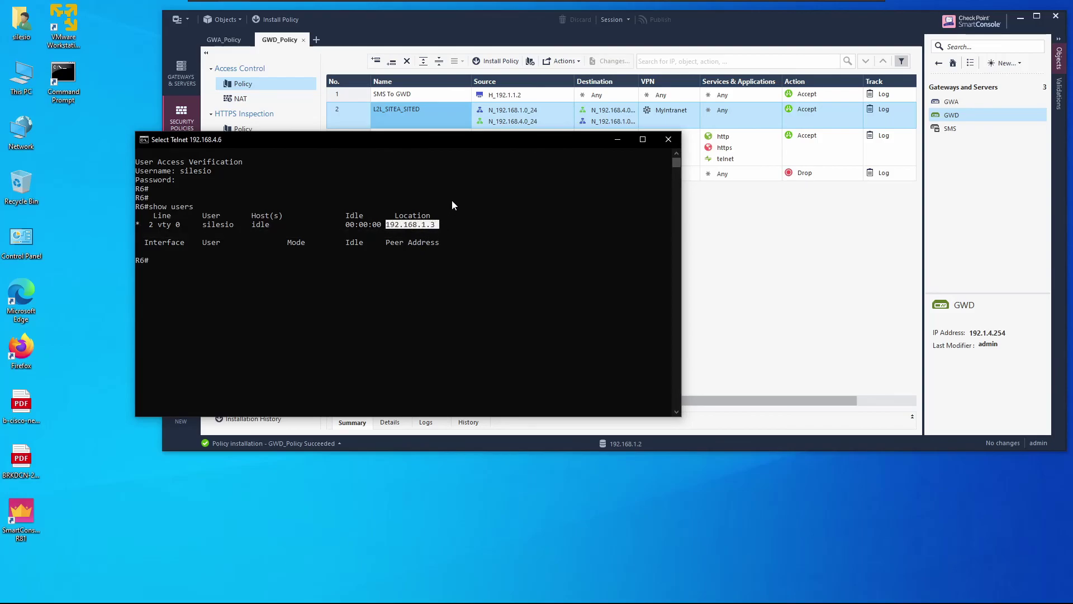
# Switch to SmartConsole and open the fw.log file view in Logs & Monitor.
pyautogui.moveTo(498, 139); pyautogui.dragTo(471, 205)
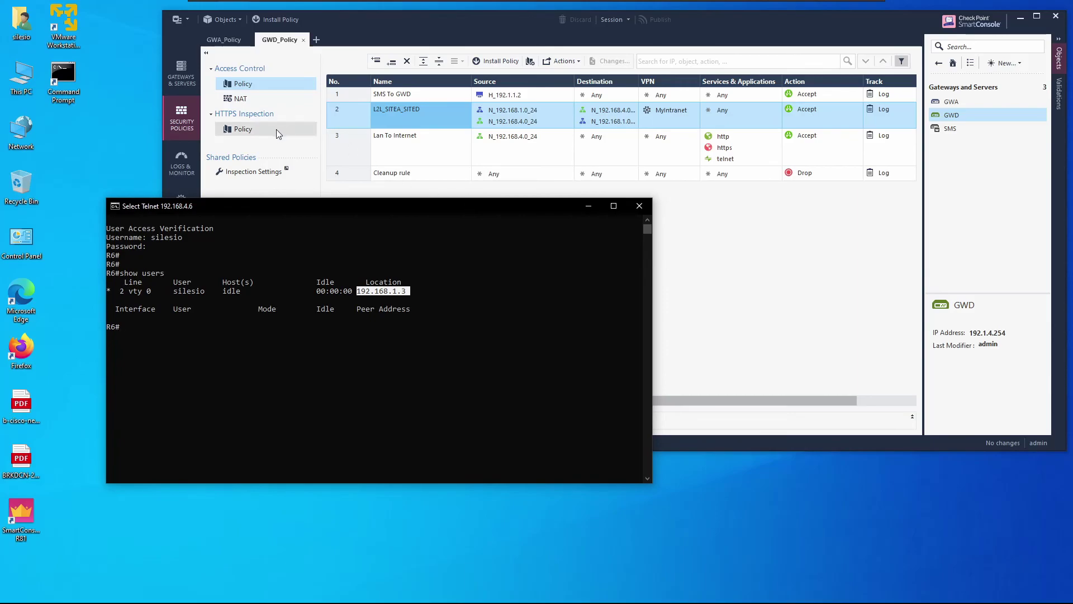
pyautogui.click(183, 158)
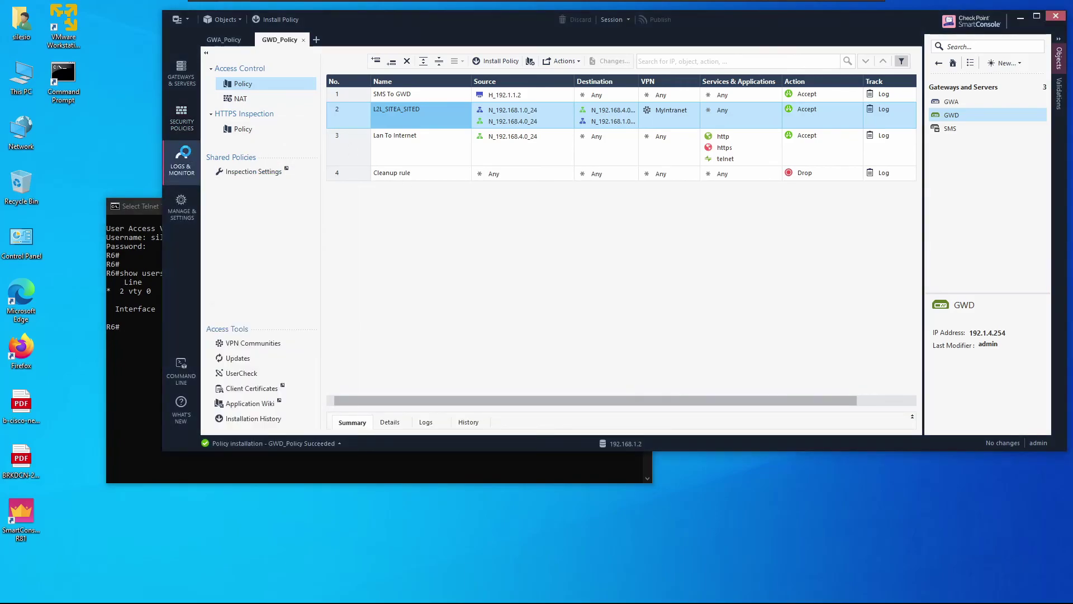
pyautogui.click(186, 156)
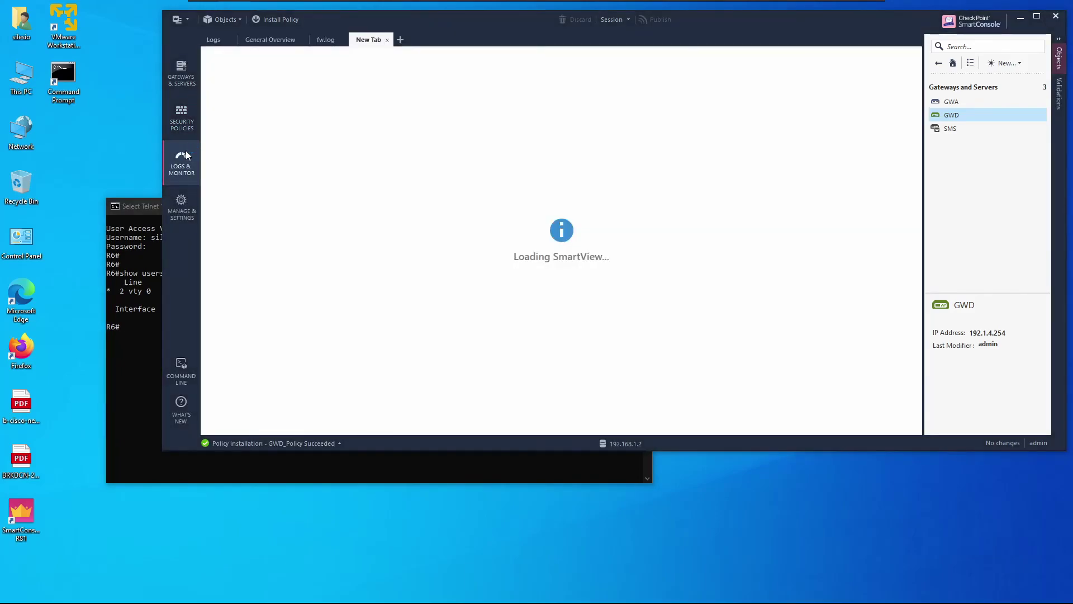
pyautogui.click(326, 41)
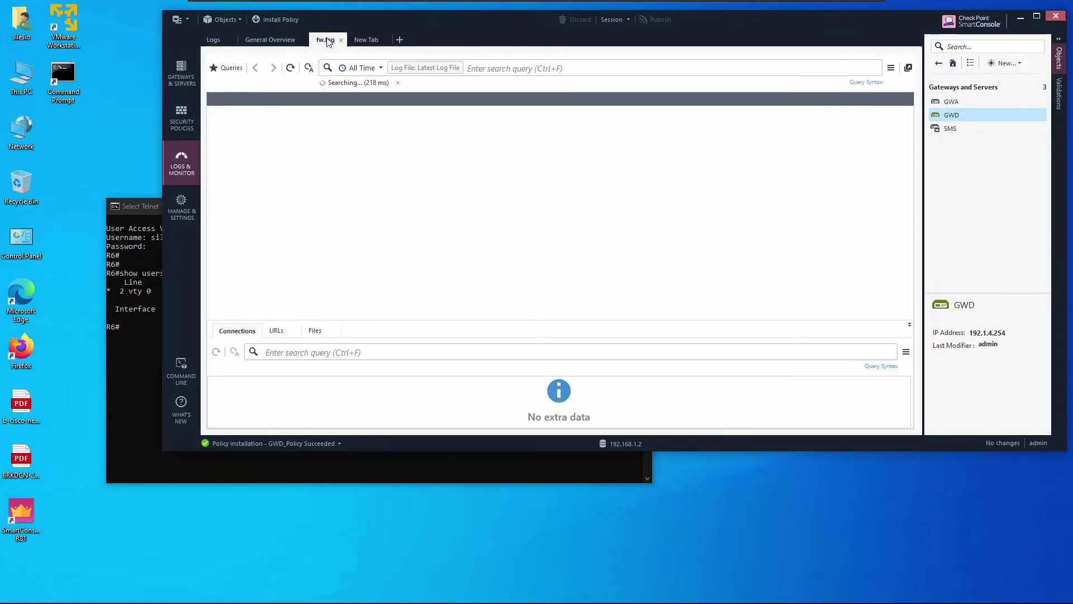